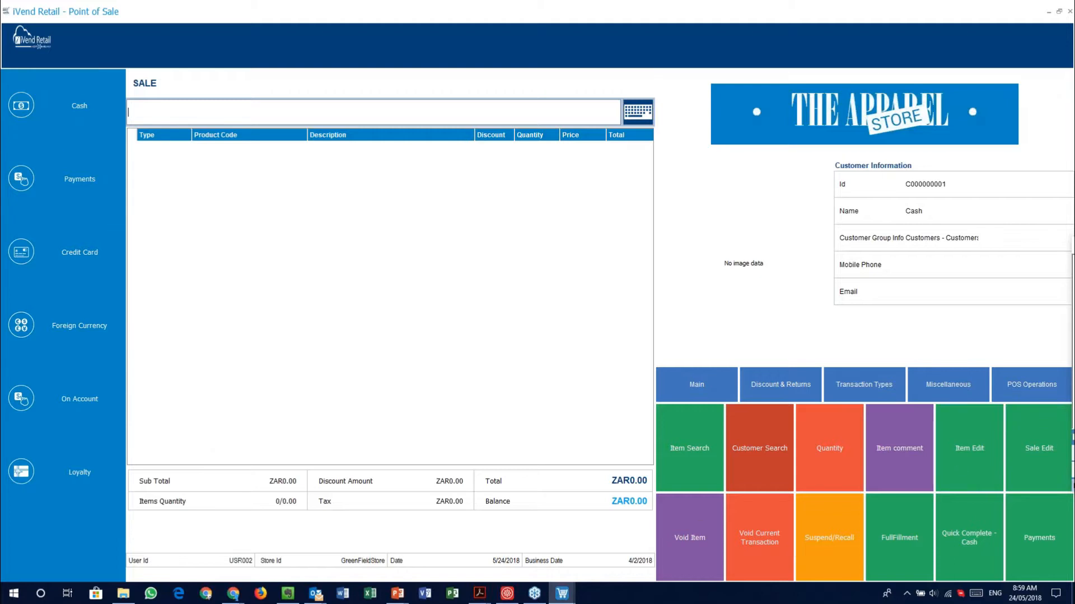
Switch to the Customer Sales presentation in PowerPoint and look through the POS screen layouts on slides 12 to 16.
{"action": "mouse_move", "coordinate": [397, 593]}
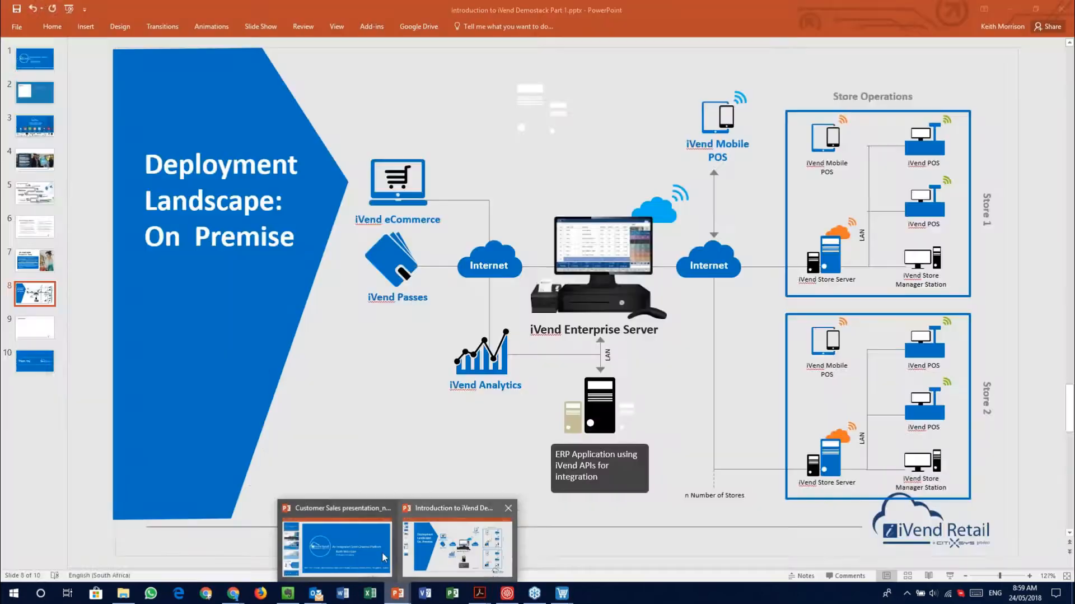
{"action": "left_click", "coordinate": [337, 553]}
{"action": "scroll", "coordinate": [144, 436], "scroll_direction": "down", "scroll_amount": 10}
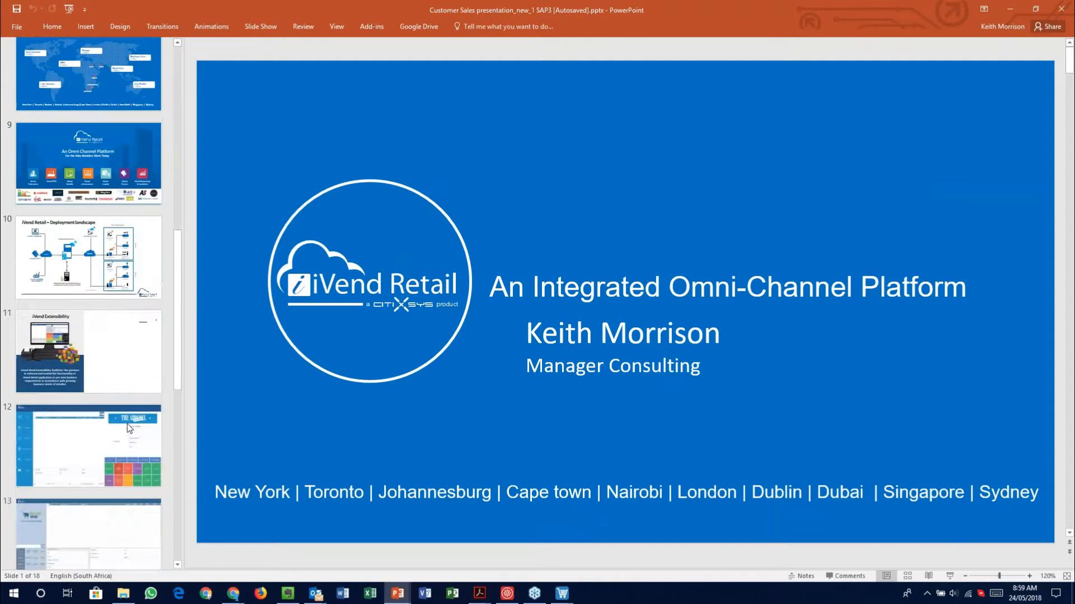
{"action": "left_click", "coordinate": [37, 155]}
{"action": "left_click", "coordinate": [90, 263]}
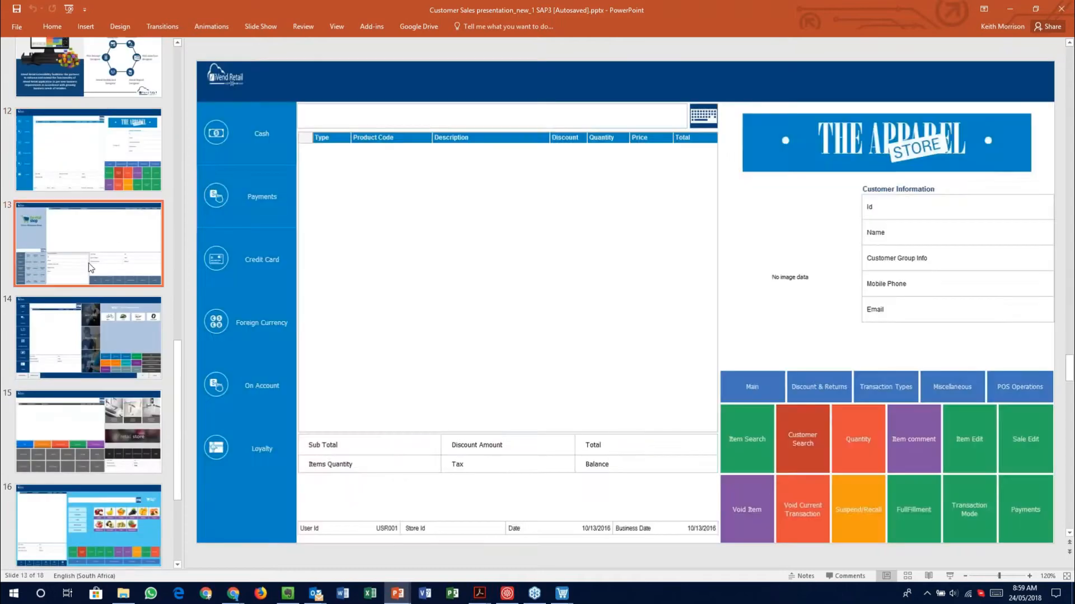
{"action": "left_click", "coordinate": [97, 333]}
{"action": "left_click", "coordinate": [92, 395]}
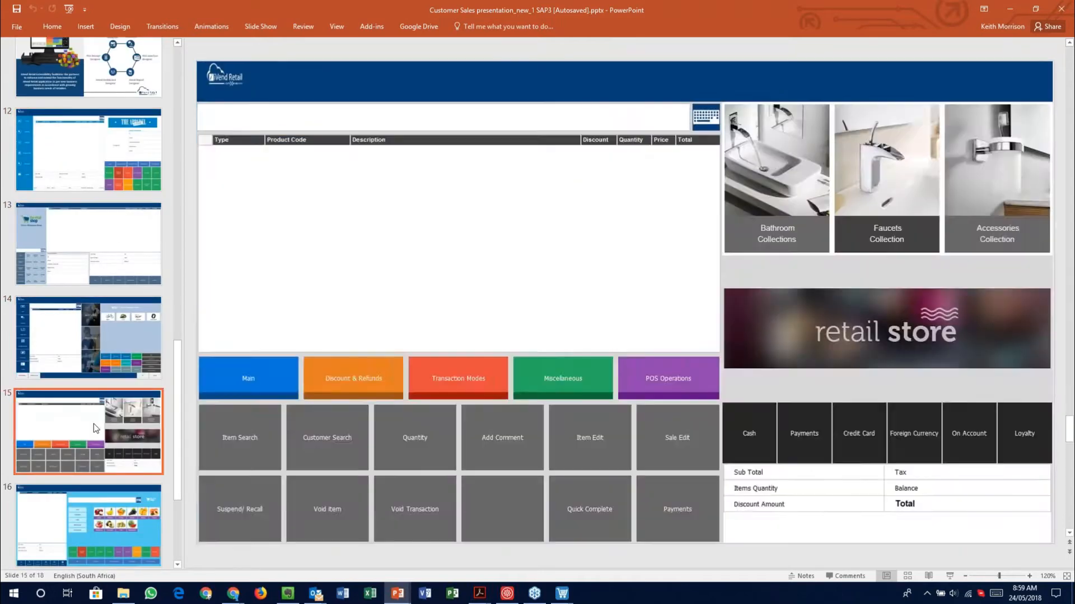
{"action": "left_click", "coordinate": [92, 514]}
{"action": "left_click", "coordinate": [72, 144]}
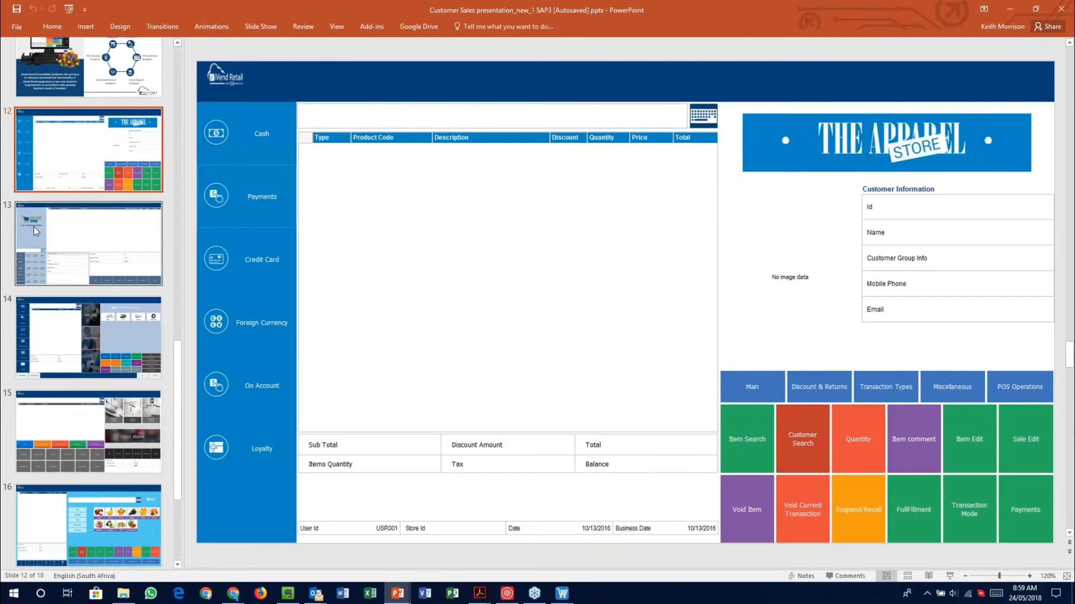
View the iVend Extensibility slide and the iVend Retail deployment landscape slide.
{"action": "scroll", "coordinate": [89, 246], "scroll_direction": "up", "scroll_amount": 2}
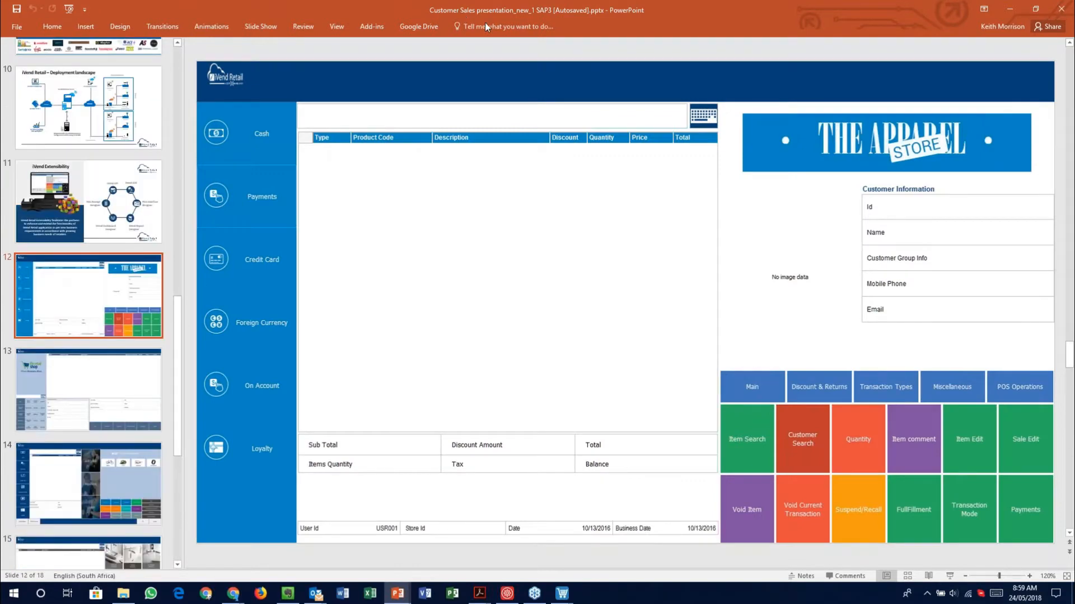
{"action": "left_click", "coordinate": [92, 186]}
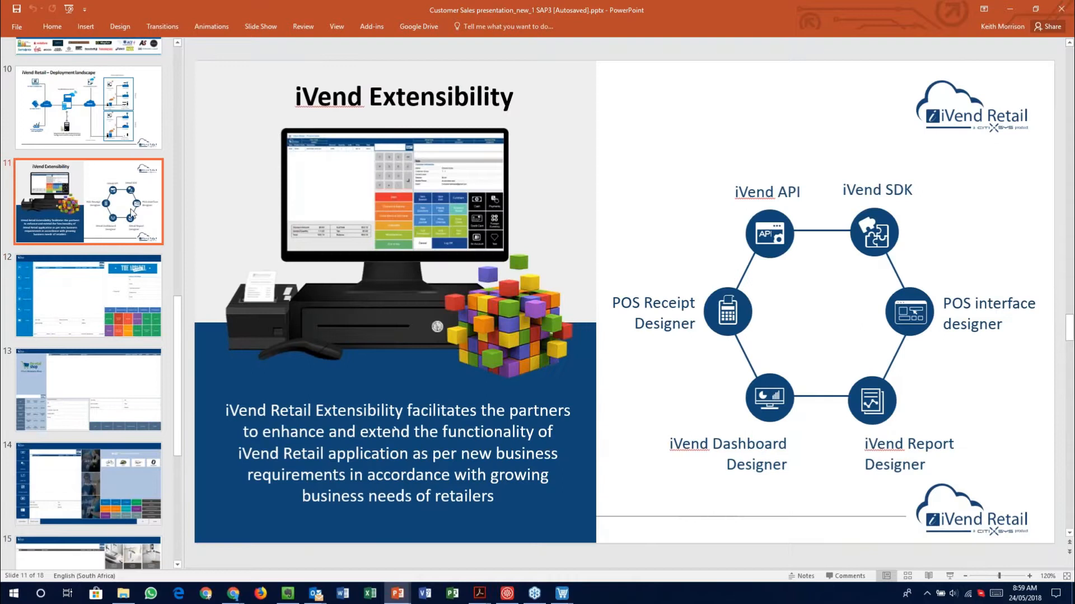
{"action": "left_click", "coordinate": [88, 107]}
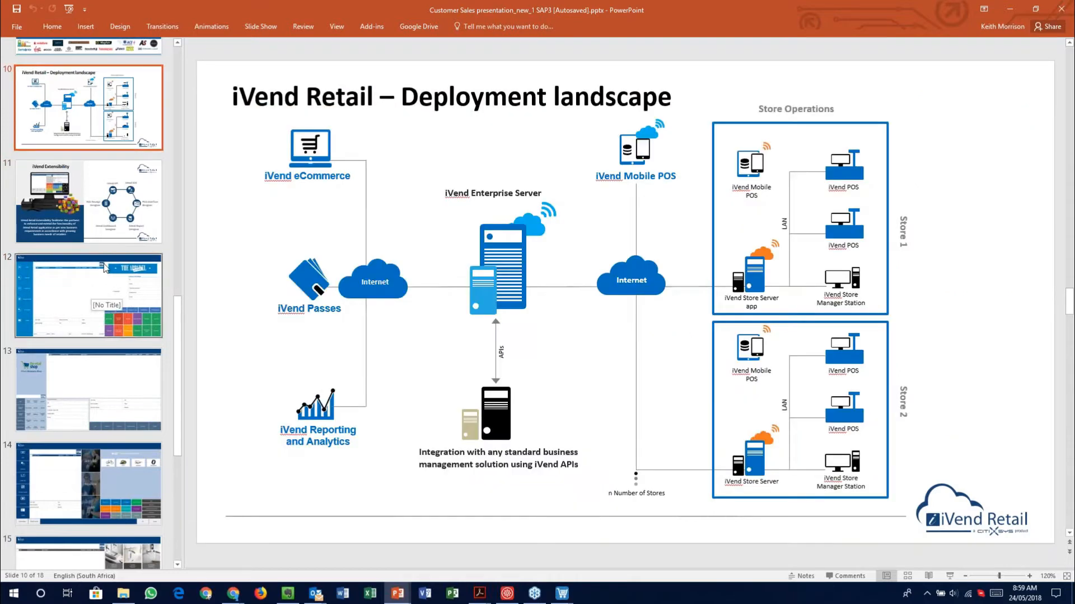
Compare the Apparel Store and Retail Shop layouts on slides 12 and 13, and switch back to iVend Point of Sale.
{"action": "left_click", "coordinate": [96, 293]}
{"action": "left_click", "coordinate": [96, 294]}
{"action": "left_click", "coordinate": [99, 405]}
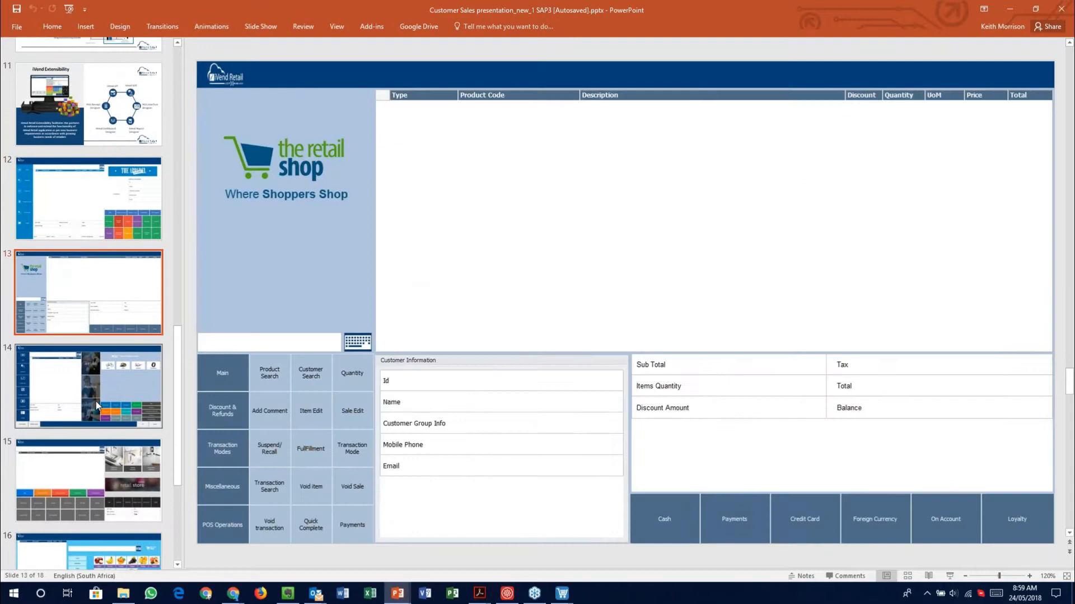
{"action": "left_click", "coordinate": [77, 229]}
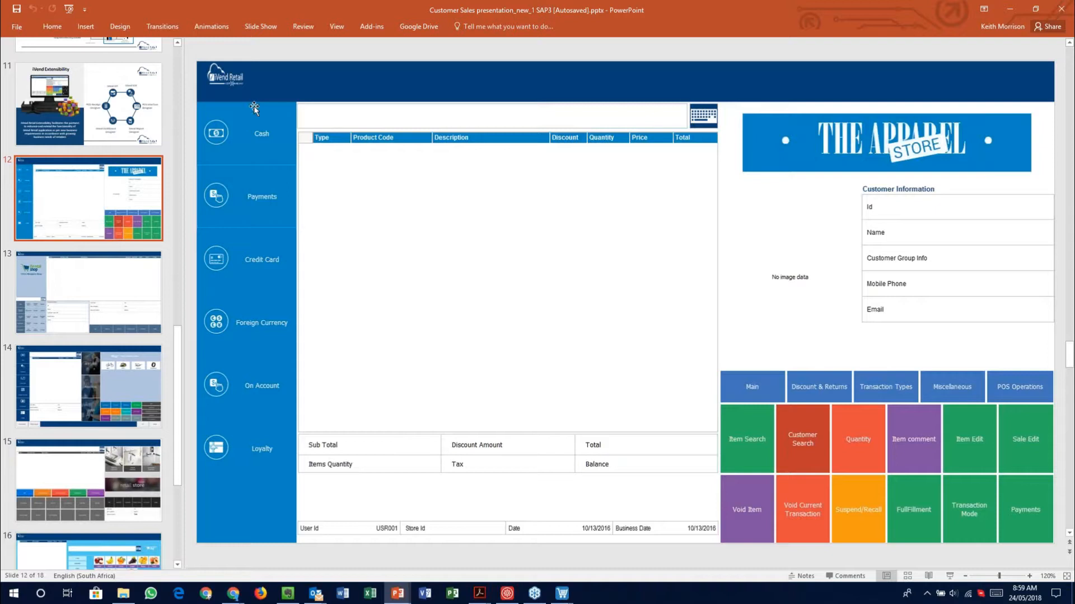
{"action": "left_click", "coordinate": [563, 594]}
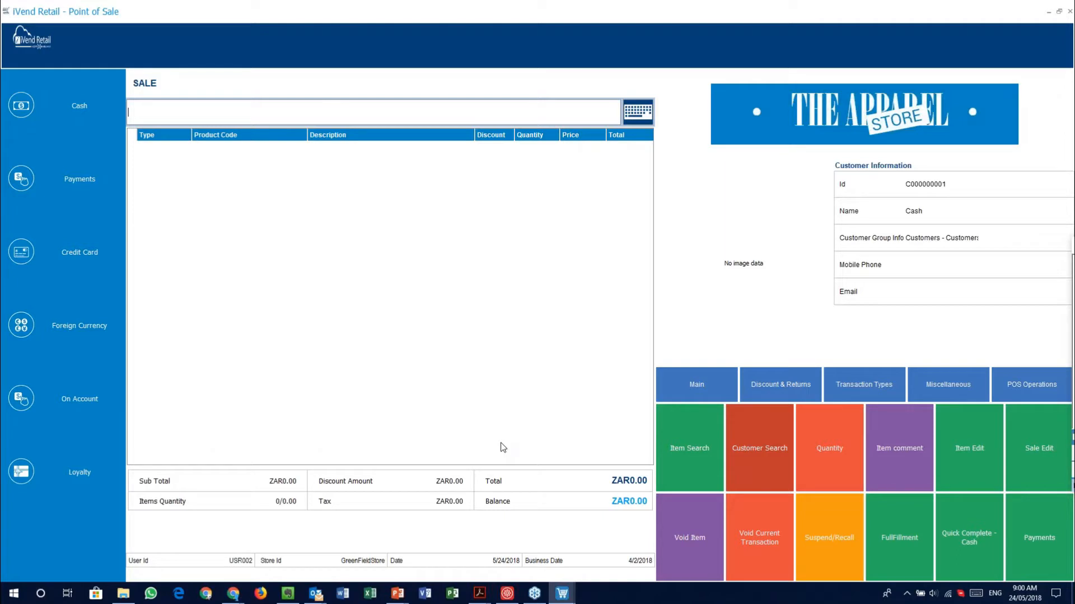
Return to the Customer Sales presentation and show the alternative POS layouts on slides 13 to 16, ending on the Apparel Store slide.
{"action": "mouse_move", "coordinate": [535, 592]}
{"action": "left_click", "coordinate": [397, 593]}
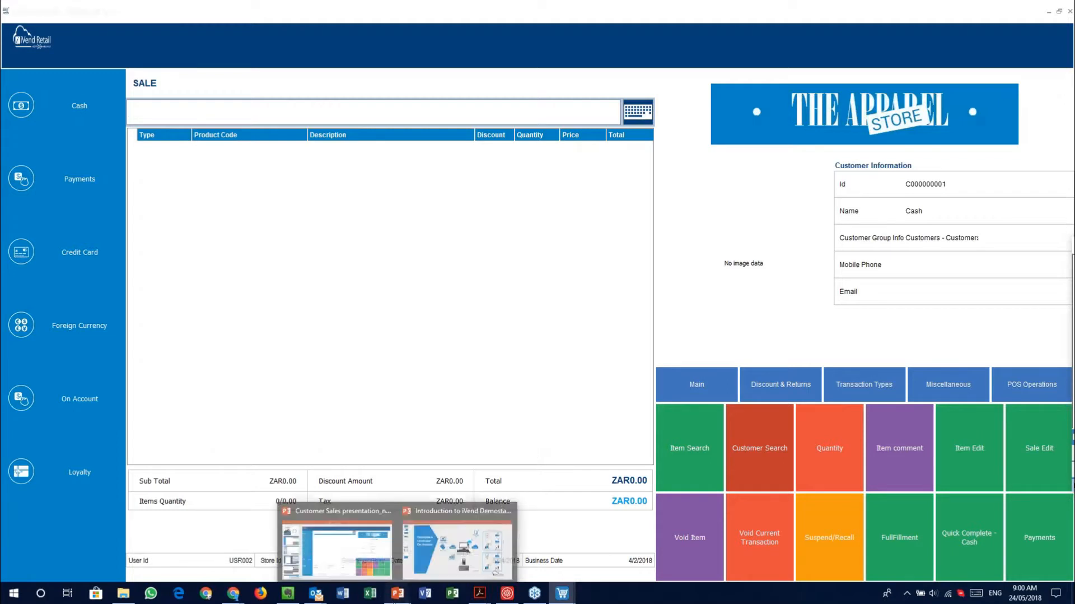
{"action": "left_click", "coordinate": [336, 538]}
{"action": "left_click", "coordinate": [115, 299]}
{"action": "left_click", "coordinate": [125, 382]}
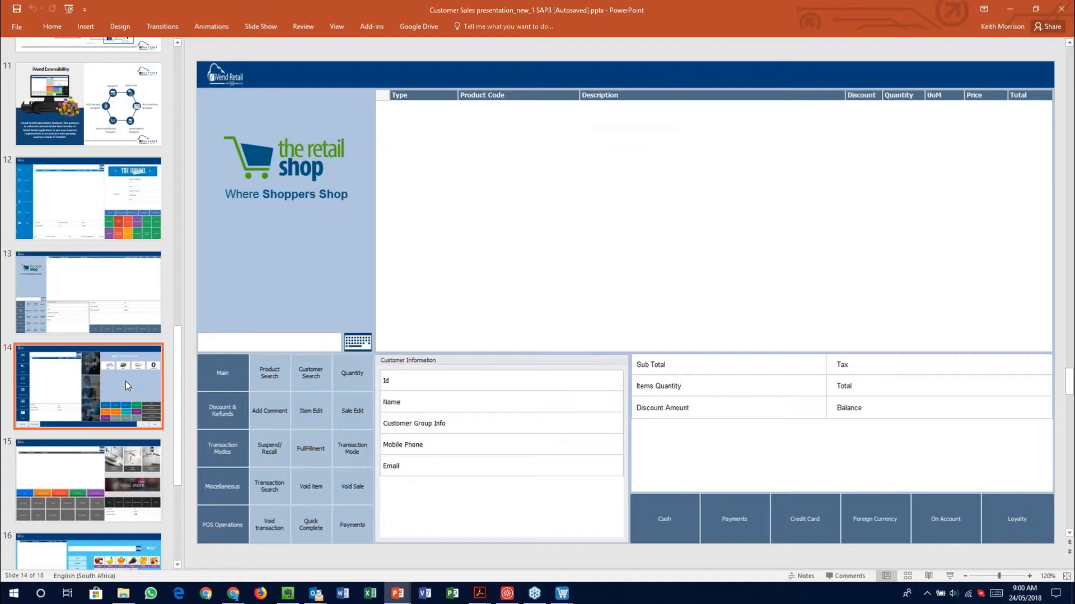
{"action": "left_click", "coordinate": [123, 485]}
{"action": "left_click", "coordinate": [128, 561]}
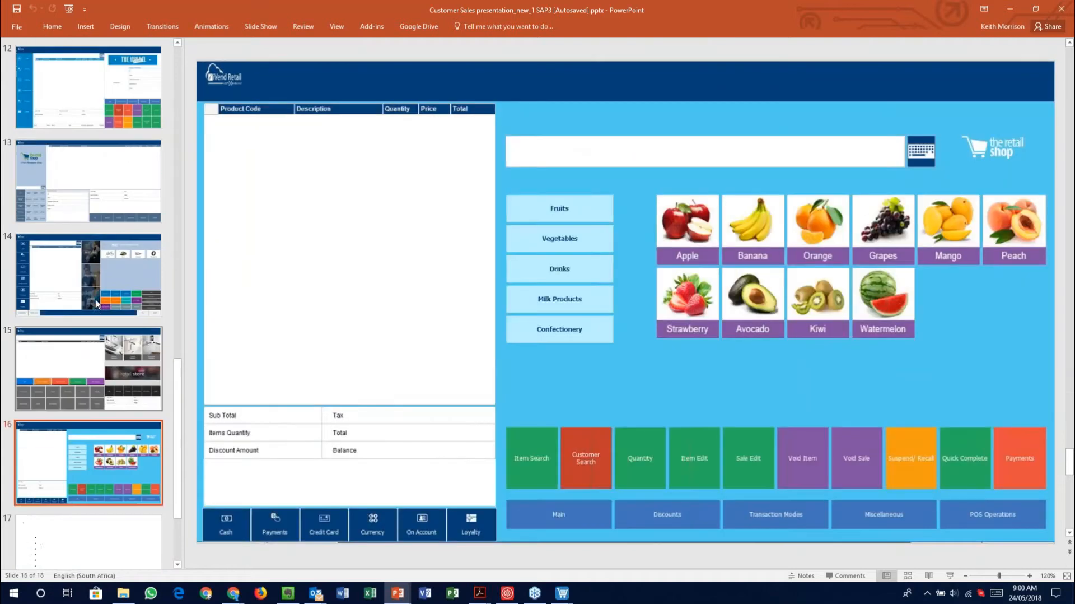
{"action": "left_click", "coordinate": [92, 99]}
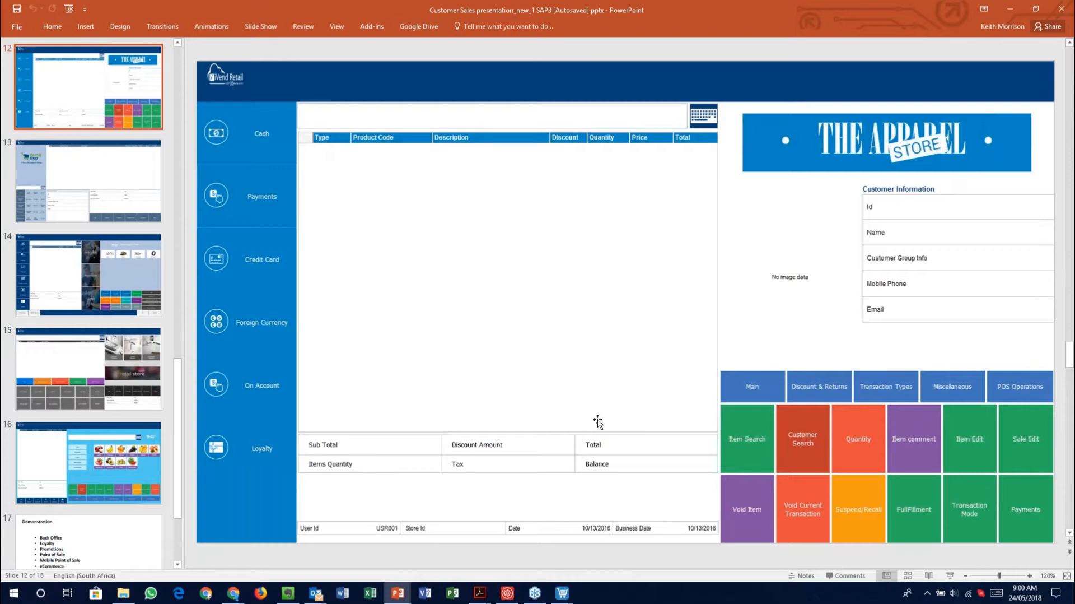
Switch to iVend Point of Sale and open the iVend Retail DemoStack Configuration Data PDF from the iVend DemoStack program folder.
{"action": "left_click", "coordinate": [563, 593]}
{"action": "left_click", "coordinate": [532, 546]}
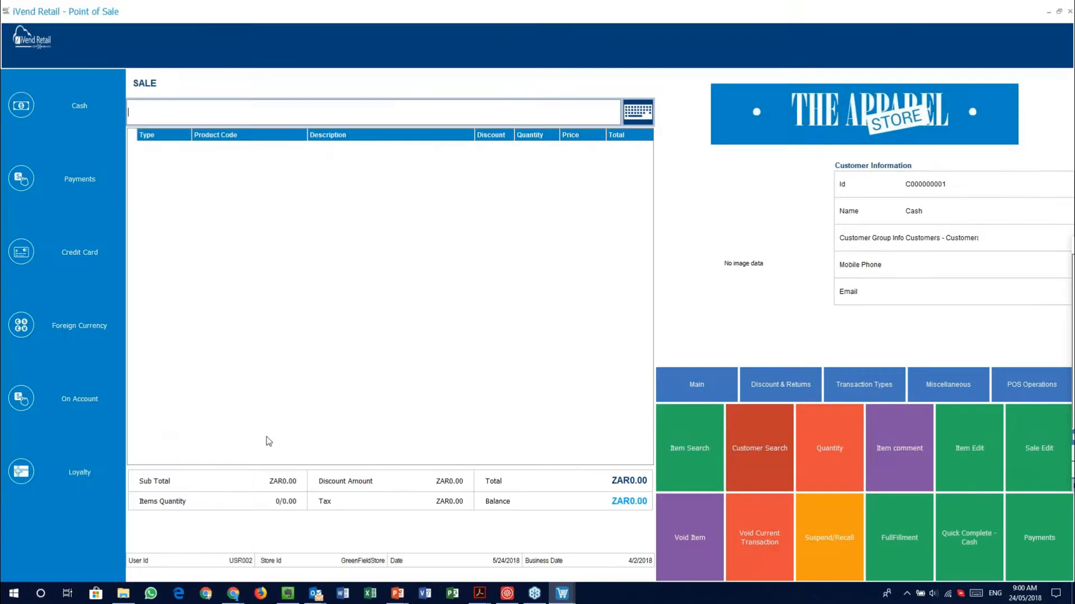
{"action": "left_click", "coordinate": [11, 598]}
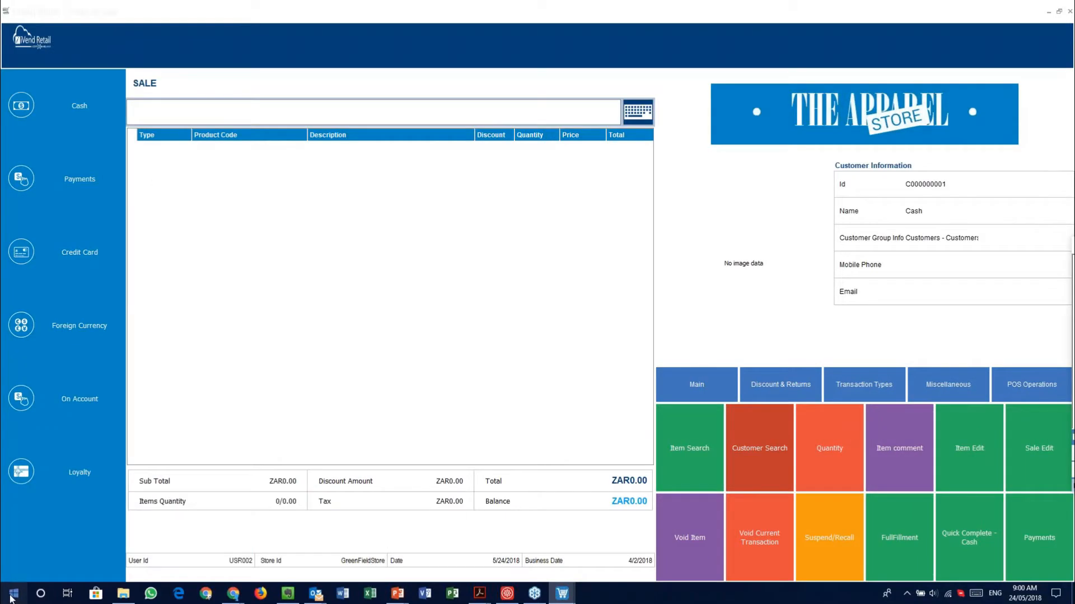
{"action": "scroll", "coordinate": [101, 522], "scroll_direction": "down", "scroll_amount": 5}
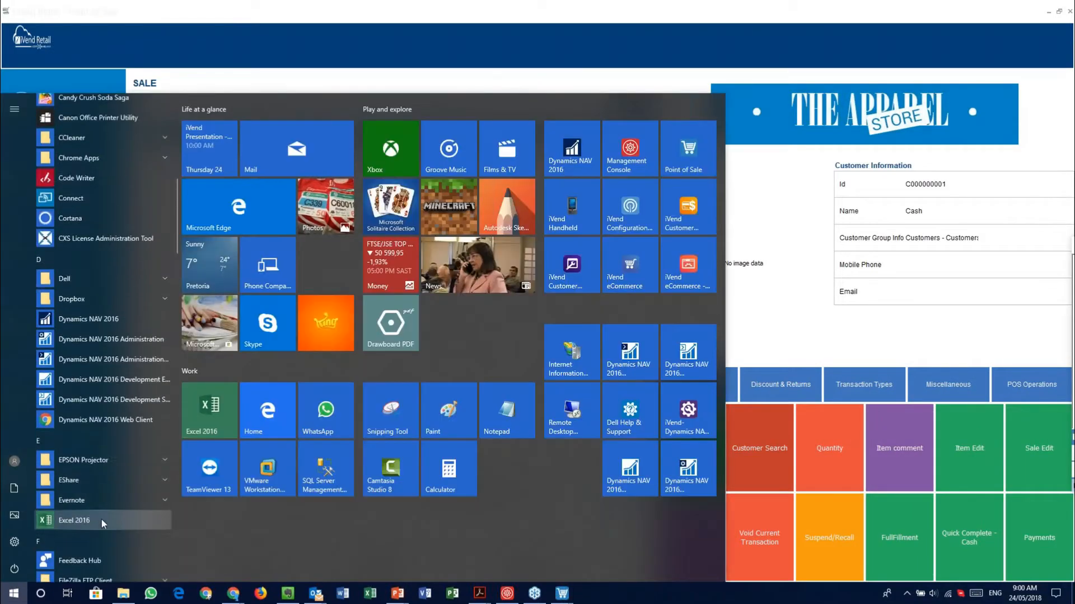
{"action": "scroll", "coordinate": [102, 522], "scroll_direction": "down", "scroll_amount": 7}
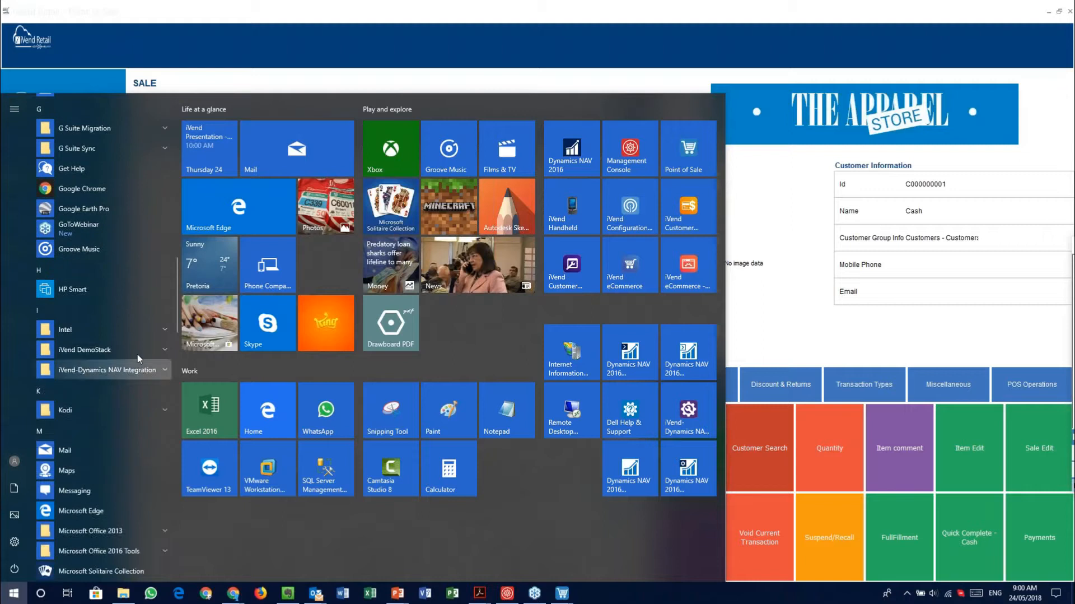
{"action": "left_click", "coordinate": [139, 350]}
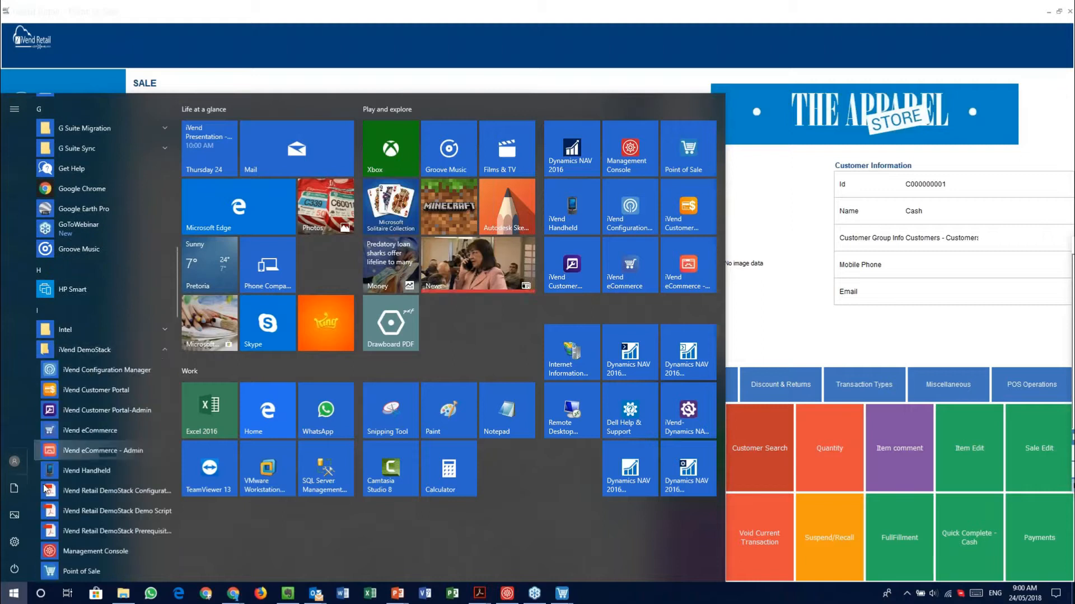
{"action": "left_click", "coordinate": [128, 492]}
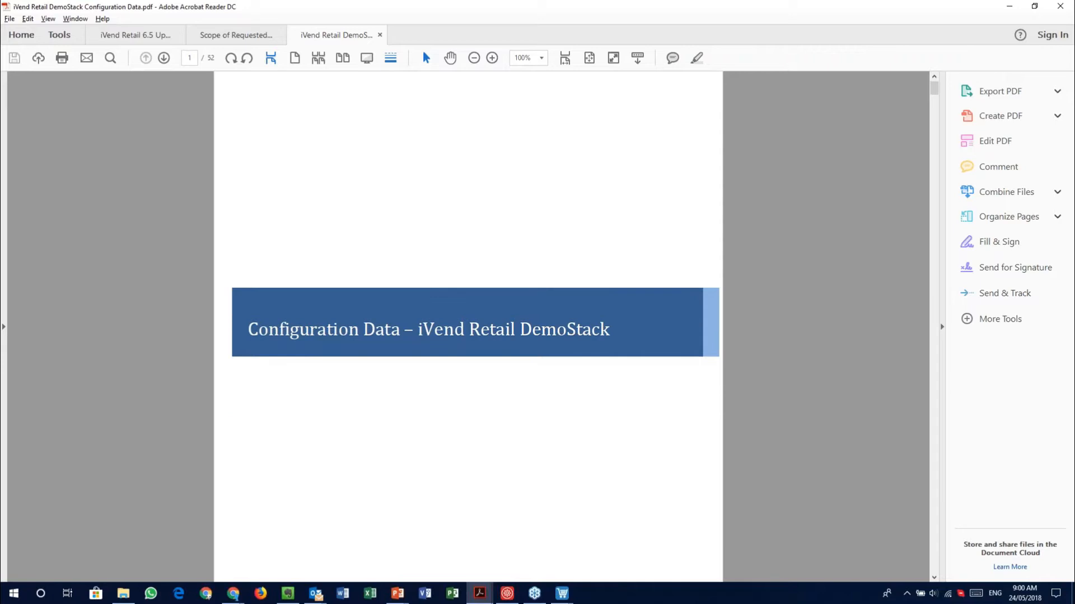
Find the Application Login Credentials table on page 5 and highlight the manager entry among the Point of Sale logins.
{"action": "scroll", "coordinate": [468, 325], "scroll_direction": "down", "scroll_amount": 10}
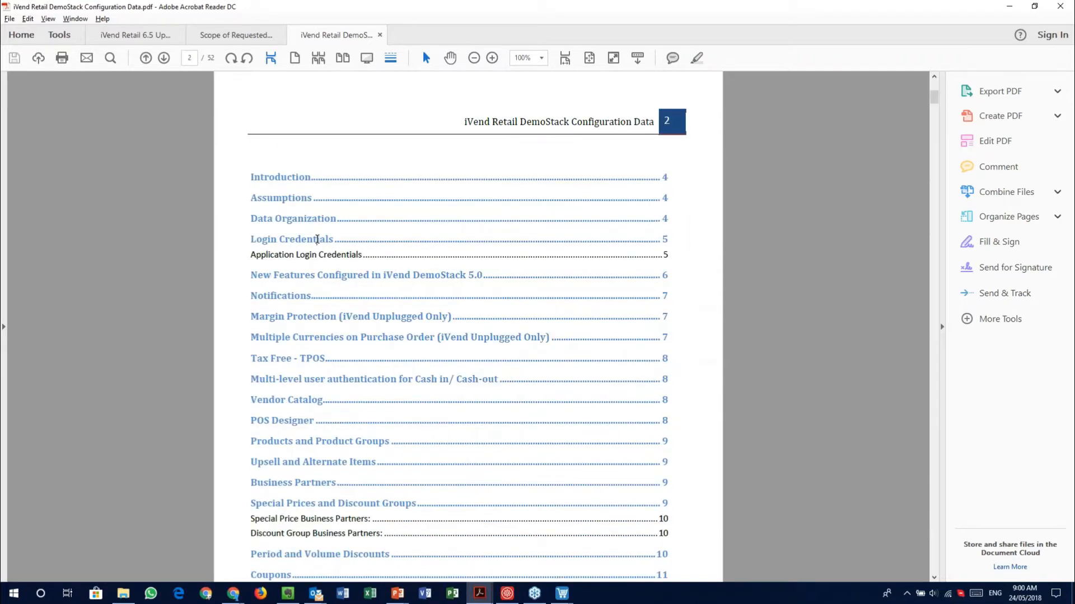
{"action": "left_click", "coordinate": [317, 239]}
{"action": "scroll", "coordinate": [389, 258], "scroll_direction": "down", "scroll_amount": 15}
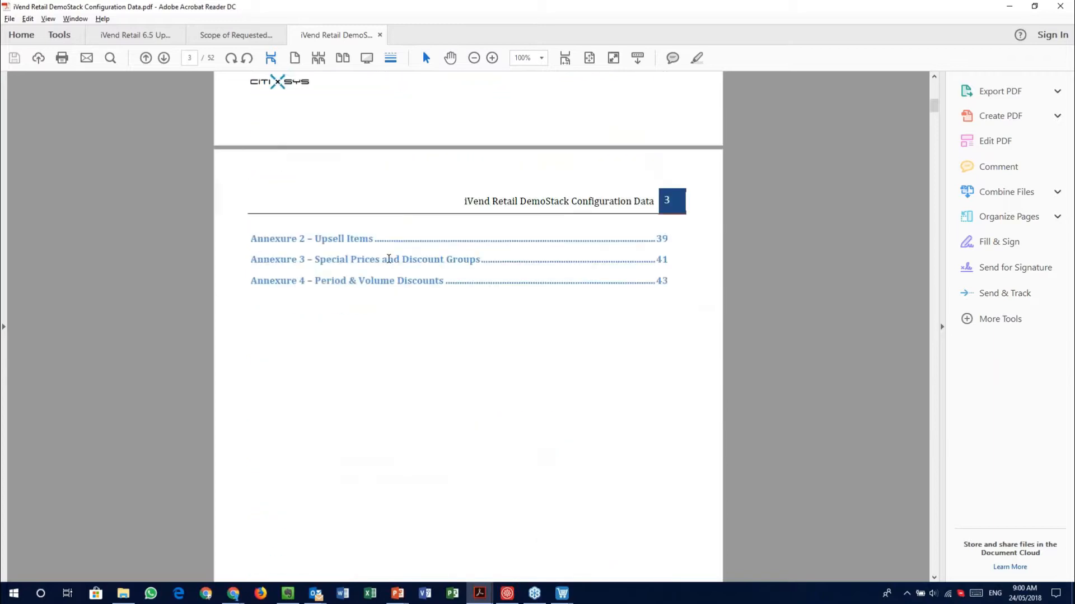
{"action": "scroll", "coordinate": [468, 325], "scroll_direction": "down", "scroll_amount": 15}
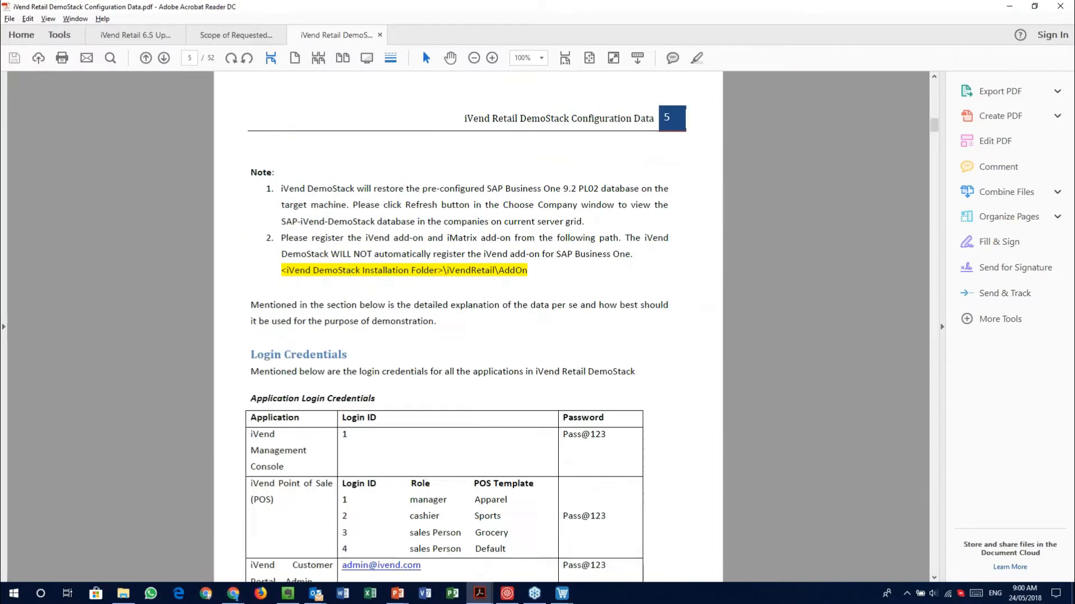
{"action": "scroll", "coordinate": [422, 213], "scroll_direction": "down", "scroll_amount": 3}
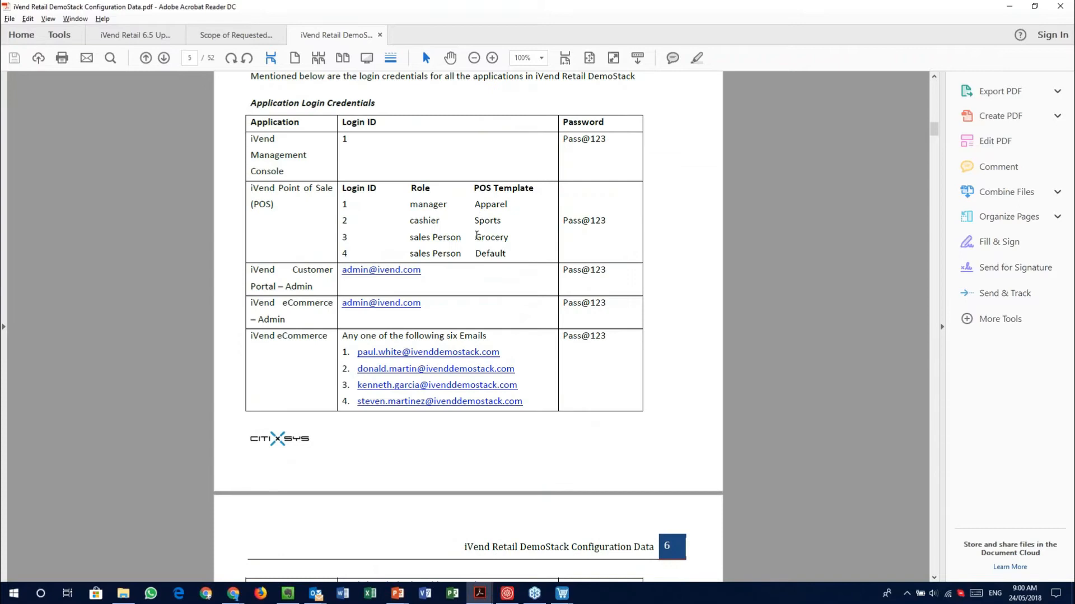
{"action": "left_click_drag", "start_coordinate": [342, 205], "coordinate": [418, 206]}
Show the iVend Management Console and switch back to the iVend Point of Sale window.
{"action": "left_click", "coordinate": [508, 597]}
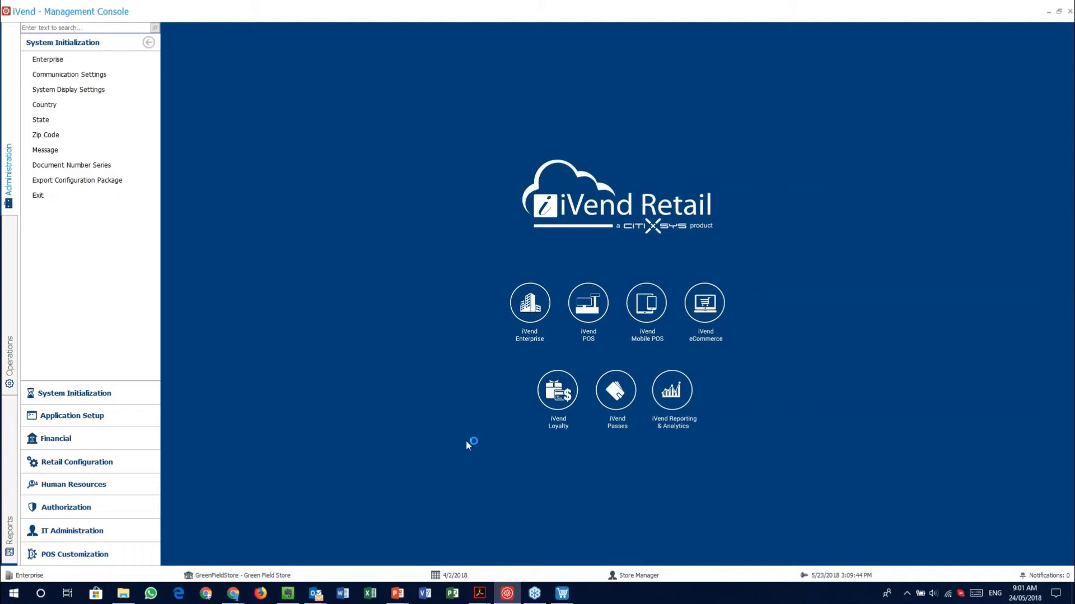
{"action": "mouse_move", "coordinate": [563, 592]}
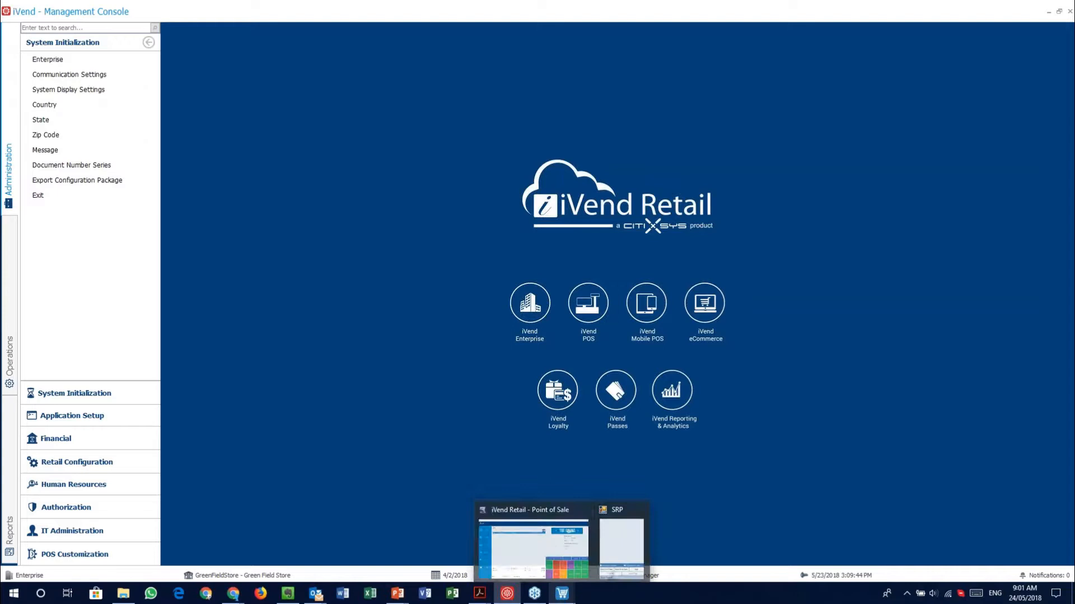
{"action": "left_click", "coordinate": [532, 546]}
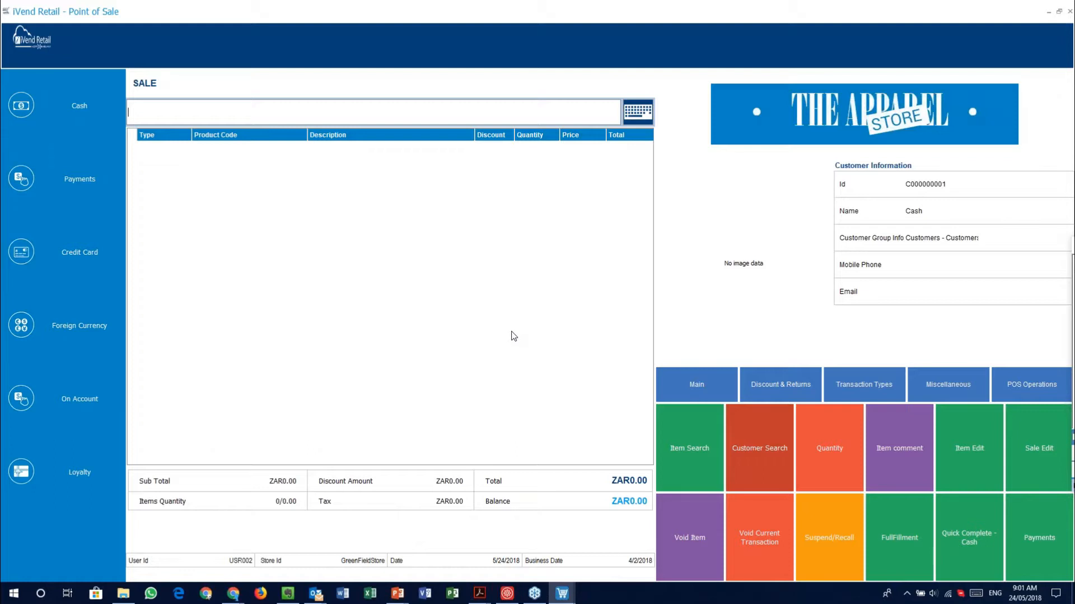
Open the iVend Retail DemoStack Demo Script PDF from the iVend DemoStack program folder.
{"action": "left_click", "coordinate": [14, 592]}
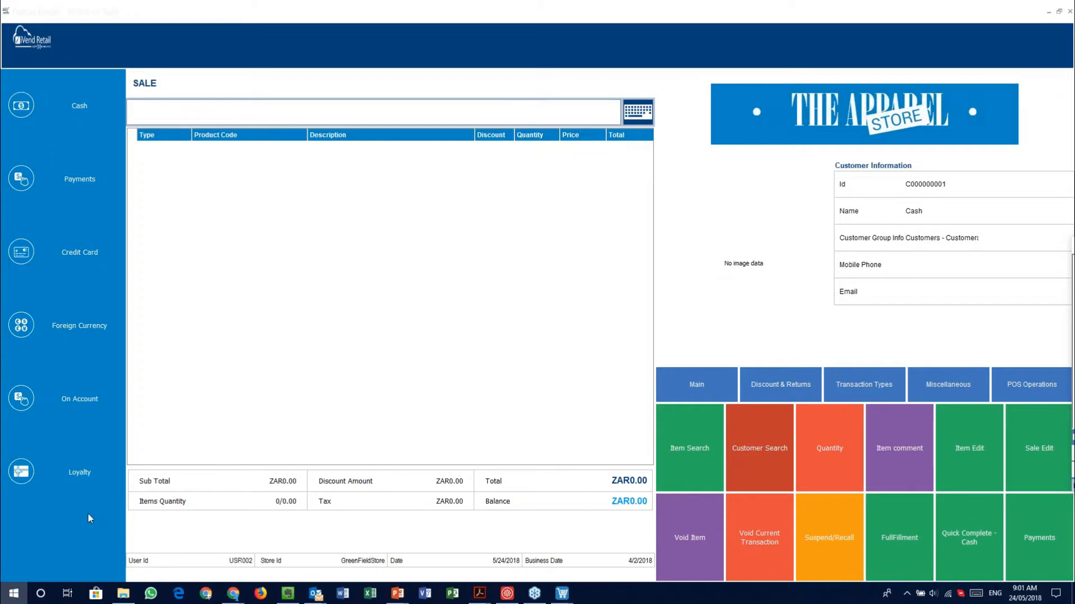
{"action": "scroll", "coordinate": [103, 517], "scroll_direction": "down", "scroll_amount": 7}
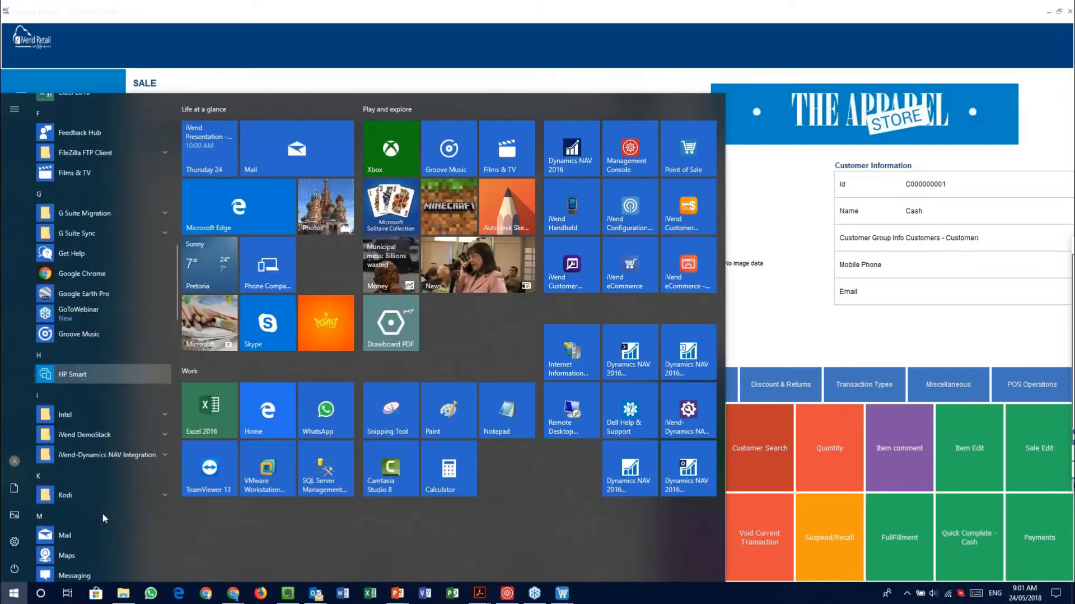
{"action": "left_click", "coordinate": [144, 273]}
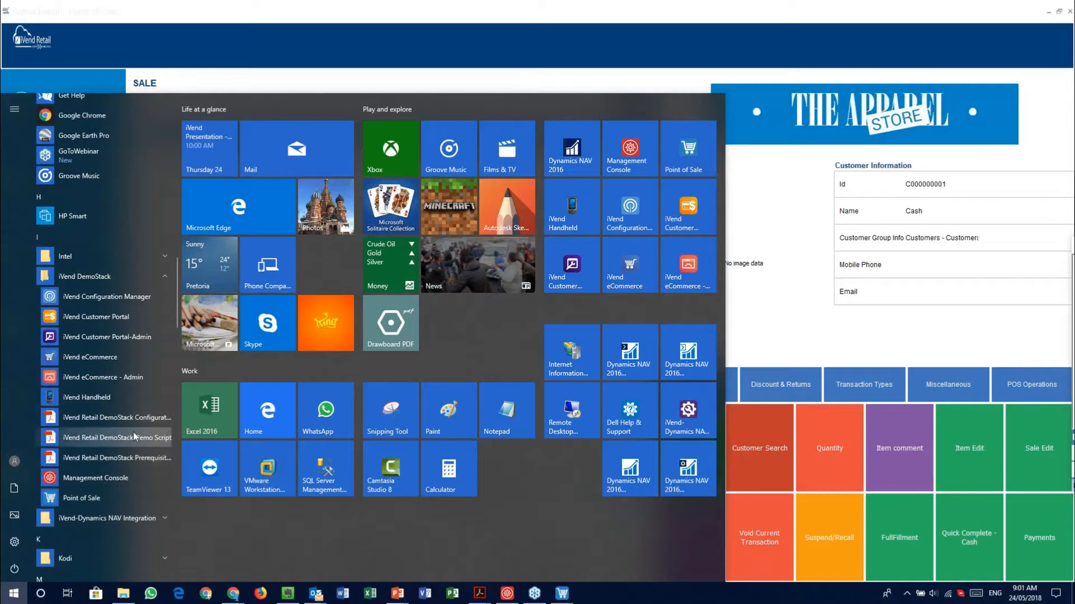
{"action": "left_click", "coordinate": [115, 417]}
Find the Scenario I transaction steps on page 6 of the Demo Script and highlight the sample credit card number in item 10.
{"action": "scroll", "coordinate": [499, 337], "scroll_direction": "down", "scroll_amount": 10}
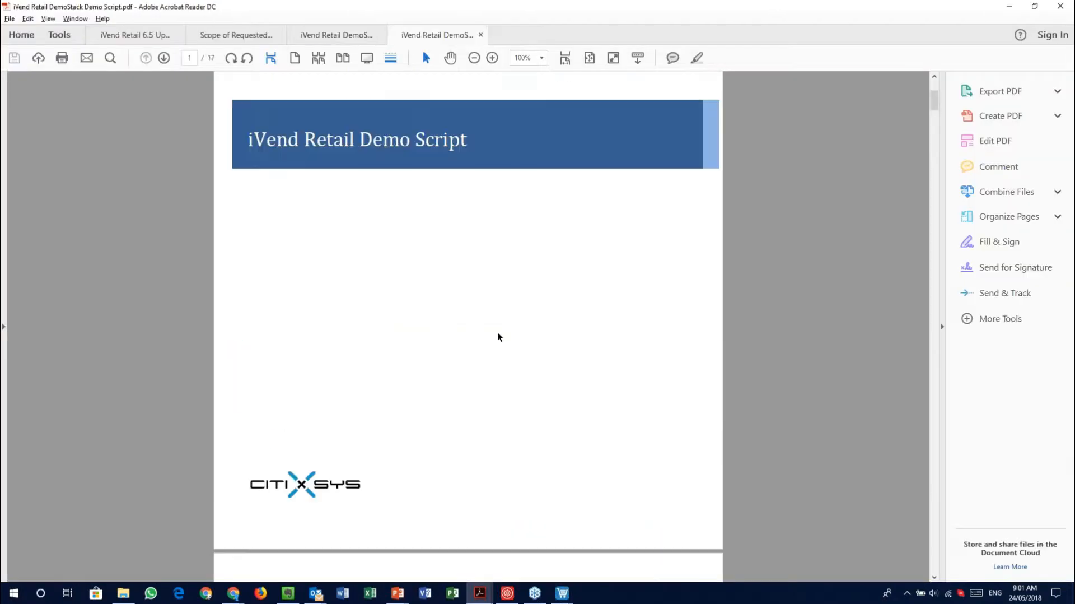
{"action": "scroll", "coordinate": [367, 295], "scroll_direction": "down", "scroll_amount": 3}
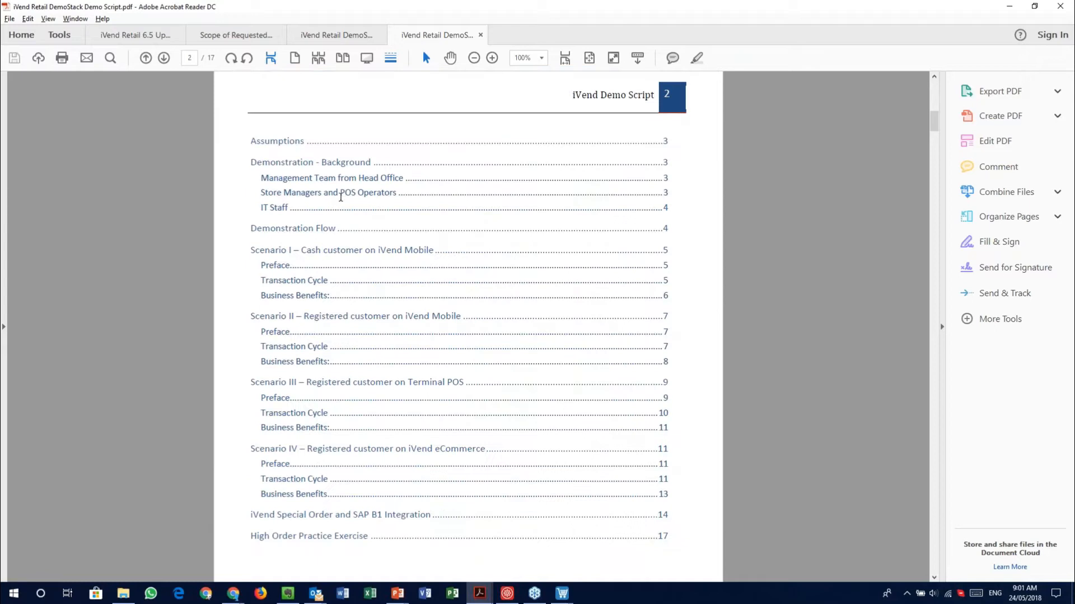
{"action": "scroll", "coordinate": [341, 197], "scroll_direction": "down", "scroll_amount": 15}
{"action": "scroll", "coordinate": [468, 325], "scroll_direction": "down", "scroll_amount": 20}
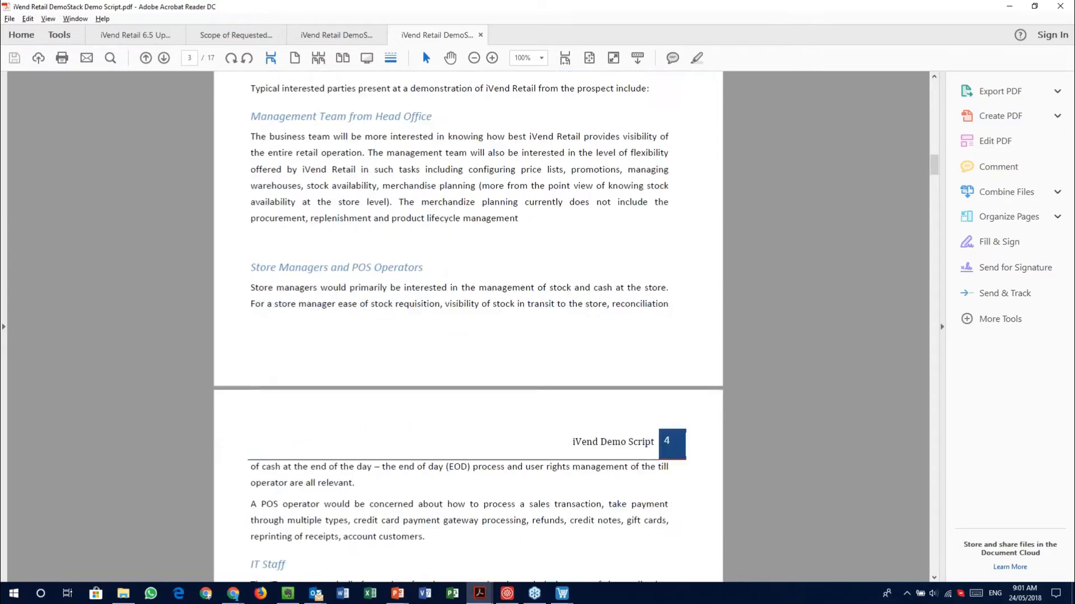
{"action": "scroll", "coordinate": [468, 325], "scroll_direction": "down", "scroll_amount": 20}
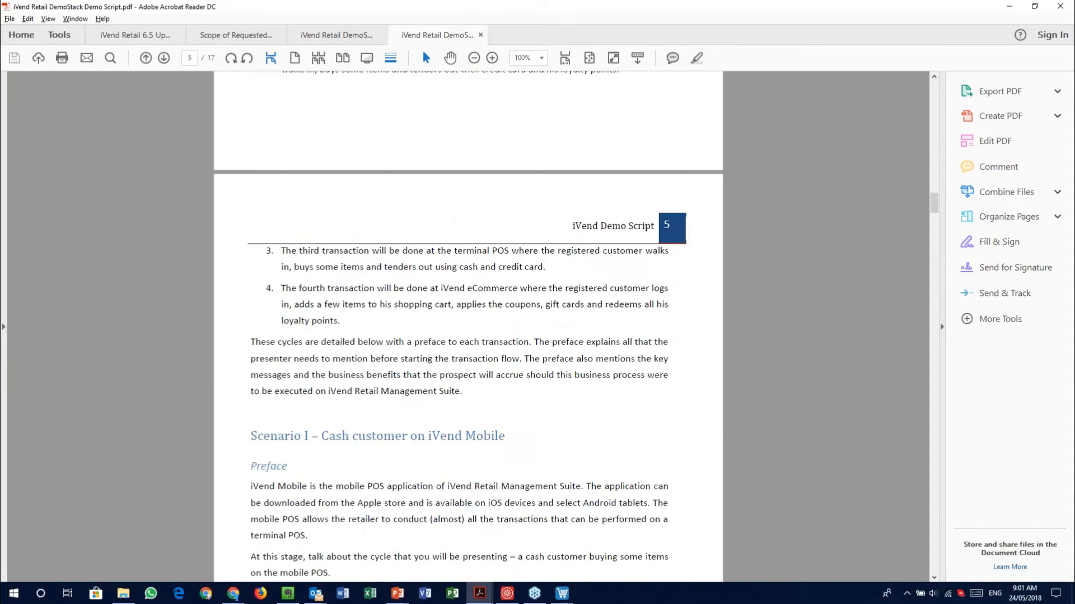
{"action": "scroll", "coordinate": [468, 325], "scroll_direction": "down", "scroll_amount": 20}
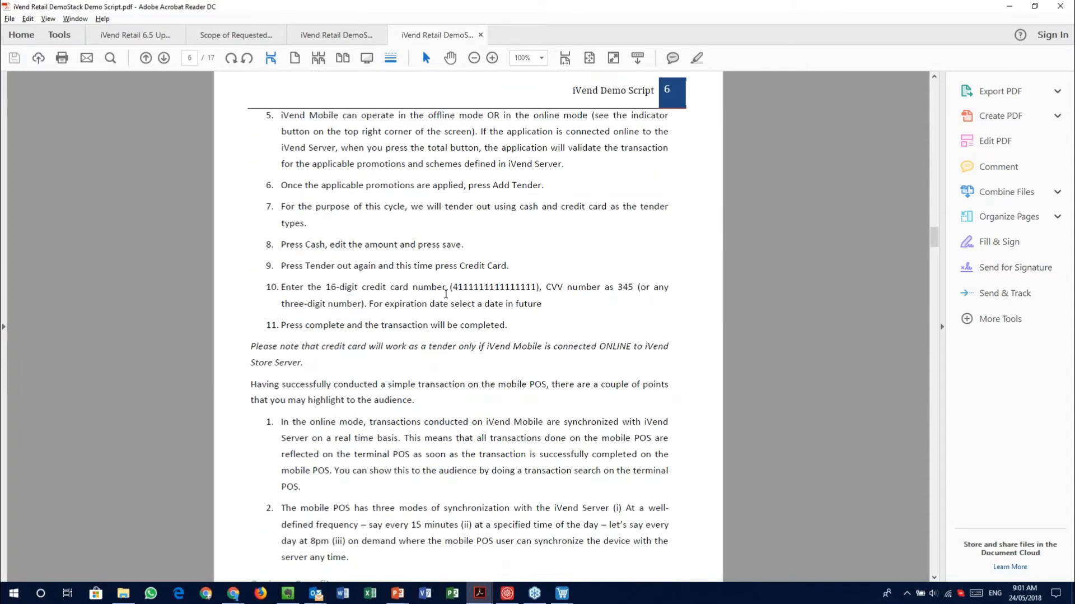
{"action": "left_click_drag", "start_coordinate": [454, 287], "coordinate": [539, 287]}
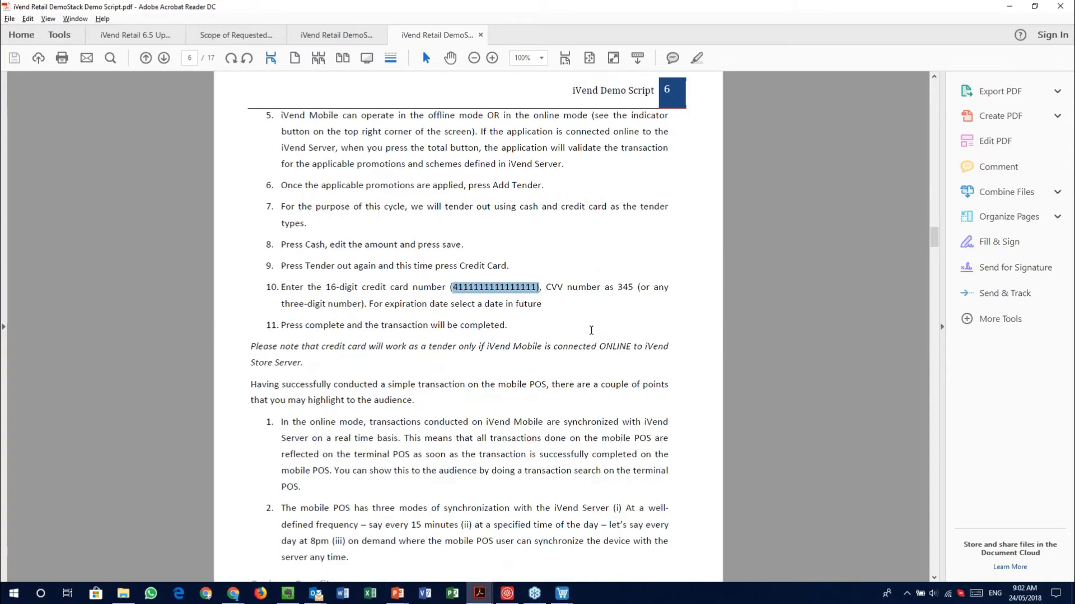
Review the rest of Scenario I and the Scenario II to IV sections of the Demo Script through page 12.
{"action": "scroll", "coordinate": [576, 332], "scroll_direction": "down", "scroll_amount": 12}
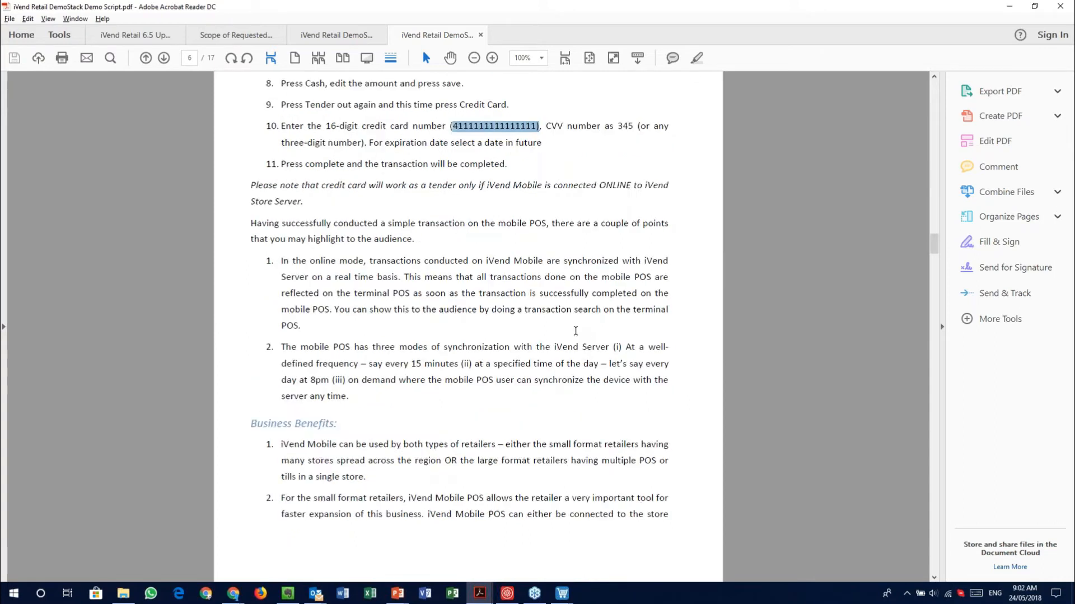
{"action": "scroll", "coordinate": [553, 336], "scroll_direction": "down", "scroll_amount": 8}
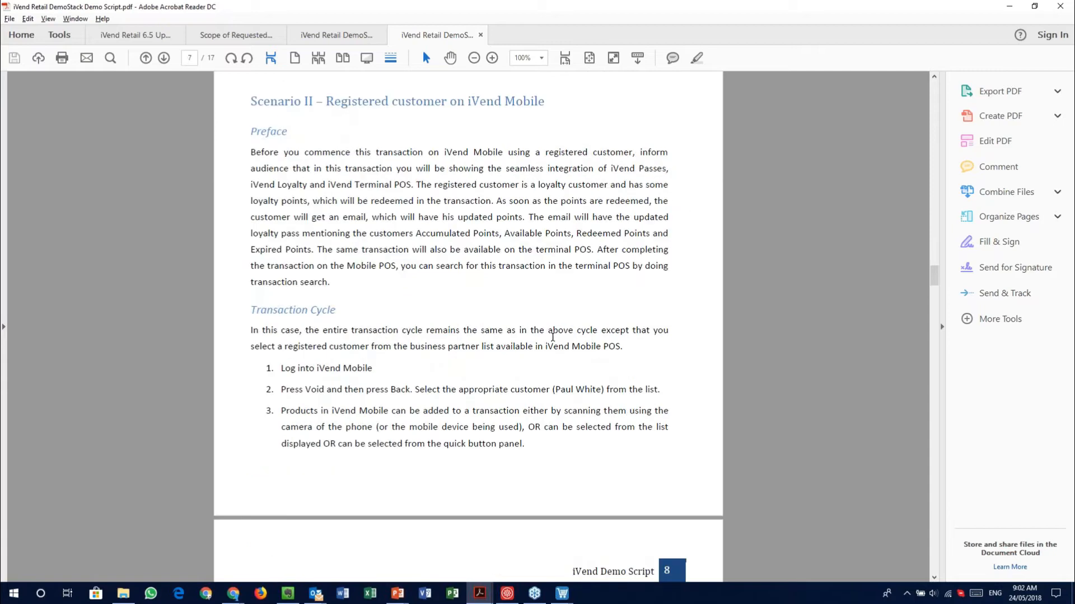
{"action": "scroll", "coordinate": [553, 336], "scroll_direction": "down", "scroll_amount": 12}
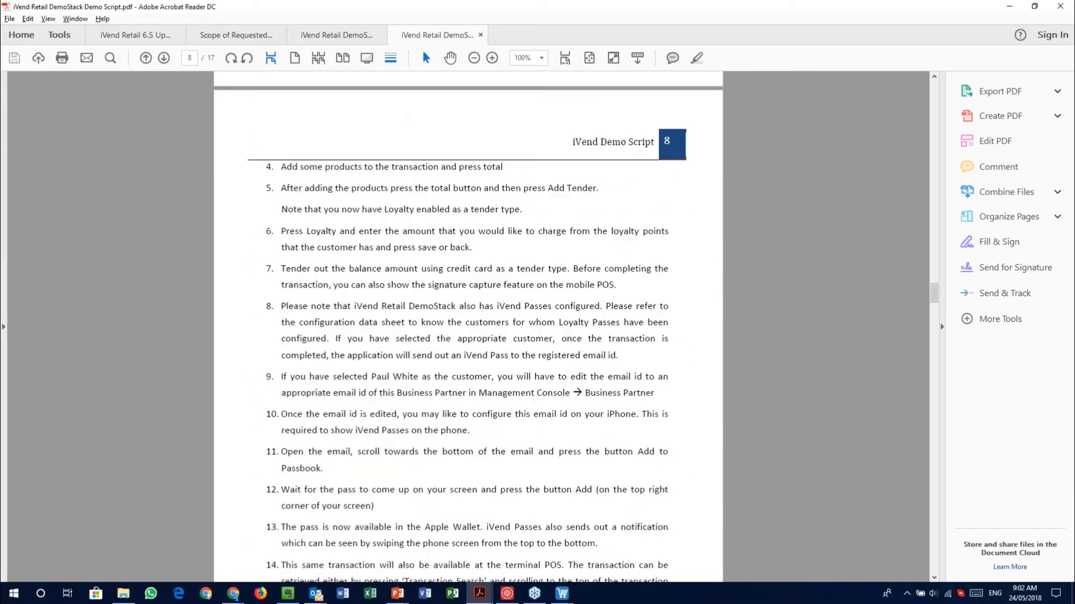
{"action": "scroll", "coordinate": [321, 163], "scroll_direction": "down", "scroll_amount": 13}
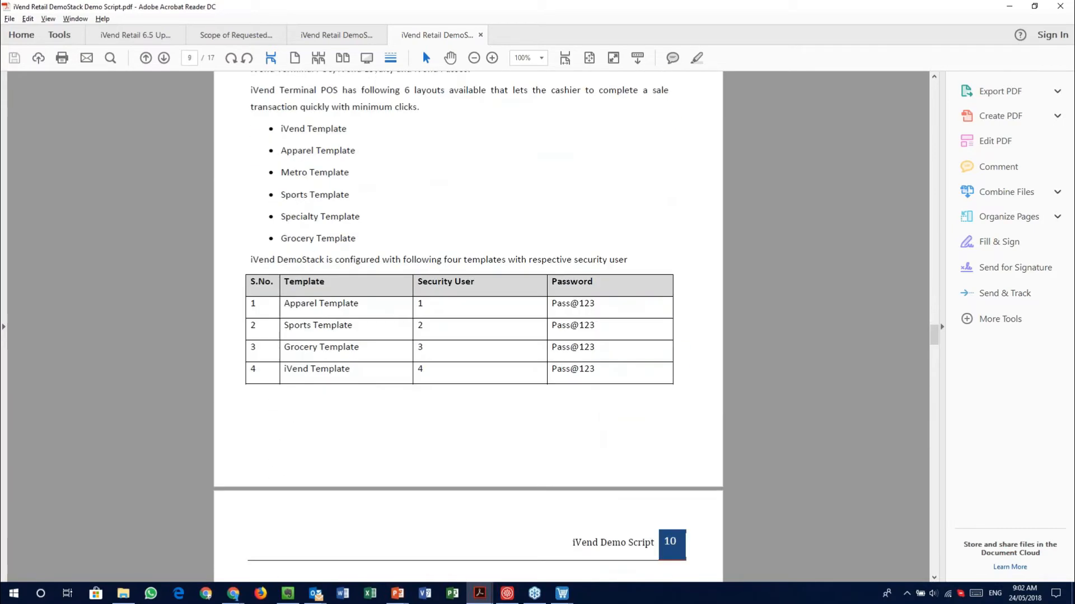
{"action": "scroll", "coordinate": [321, 162], "scroll_direction": "down", "scroll_amount": 12}
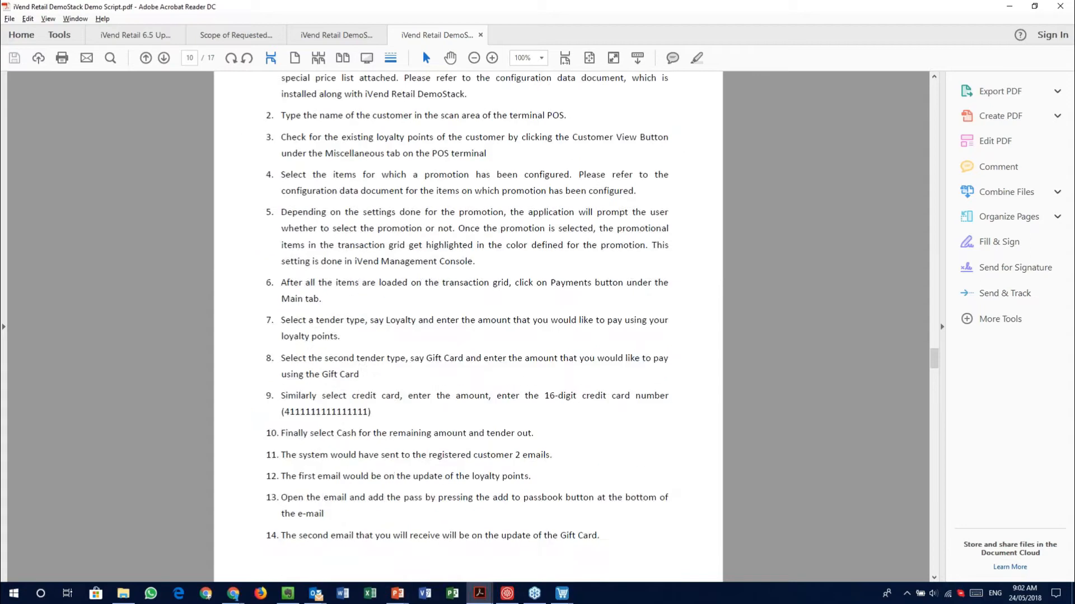
{"action": "scroll", "coordinate": [468, 326], "scroll_direction": "down", "scroll_amount": 10}
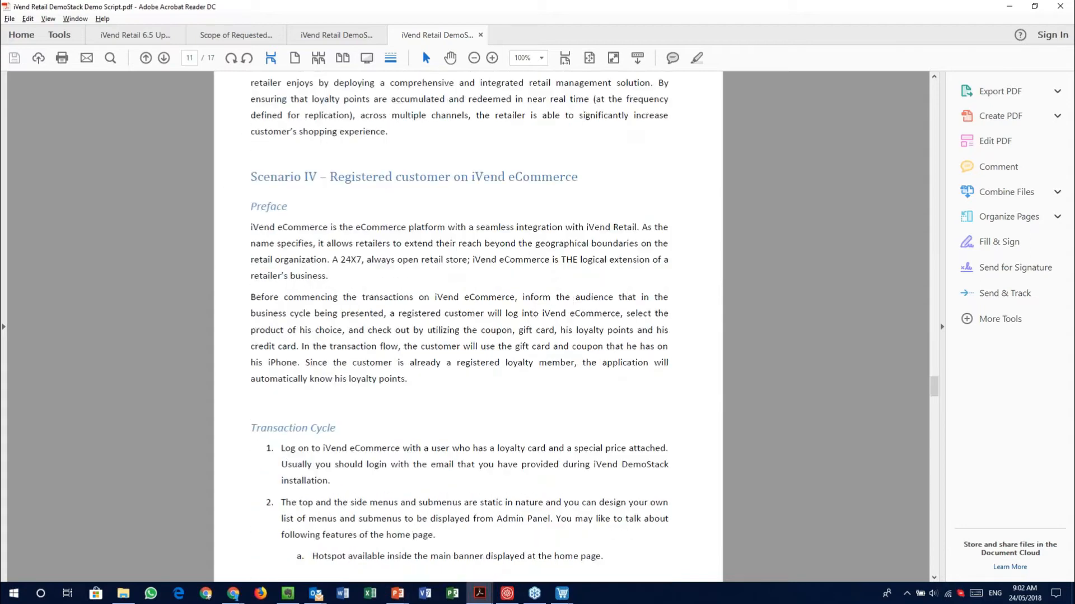
{"action": "scroll", "coordinate": [473, 542], "scroll_direction": "down", "scroll_amount": 11}
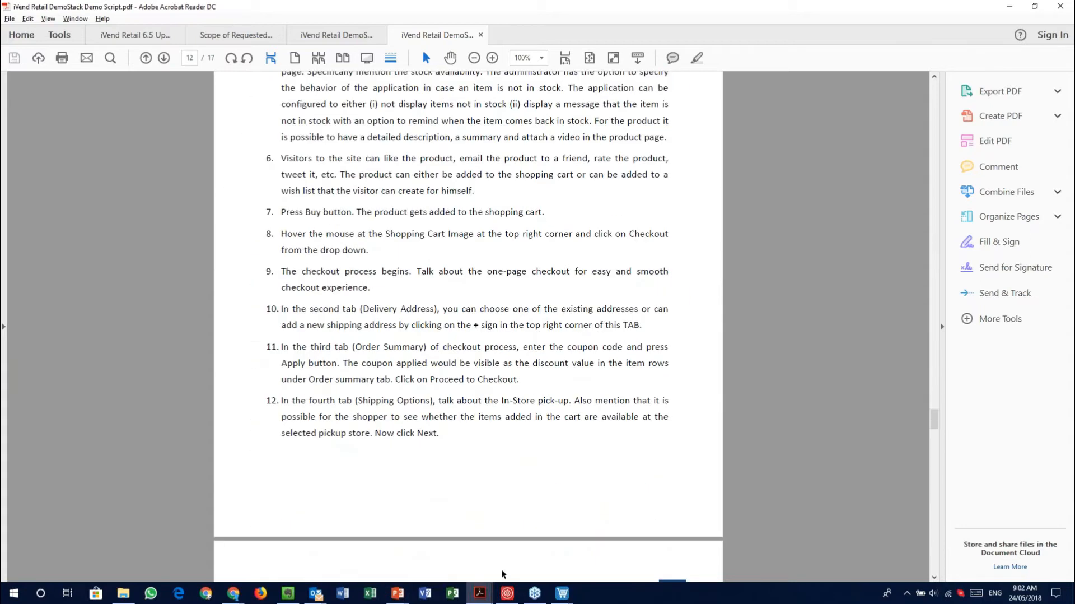
Switch to the iVend Retail DemoStack Configuration Data PDF and review the introduction and login credentials on pages 4 to 6.
{"action": "left_click", "coordinate": [336, 34]}
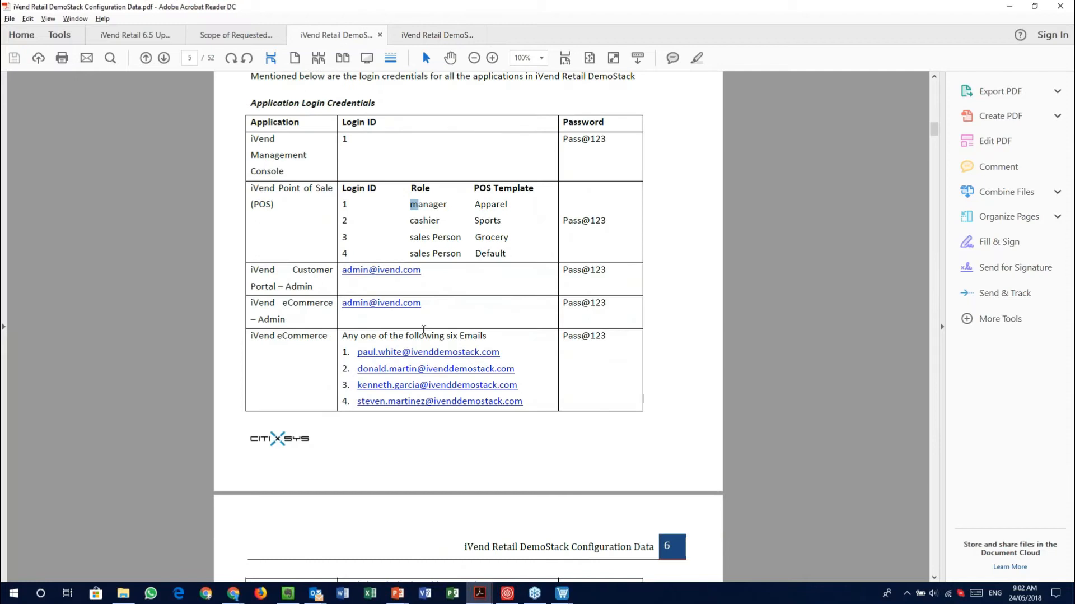
{"action": "scroll", "coordinate": [278, 340], "scroll_direction": "down", "scroll_amount": 1}
{"action": "scroll", "coordinate": [396, 248], "scroll_direction": "down", "scroll_amount": 12}
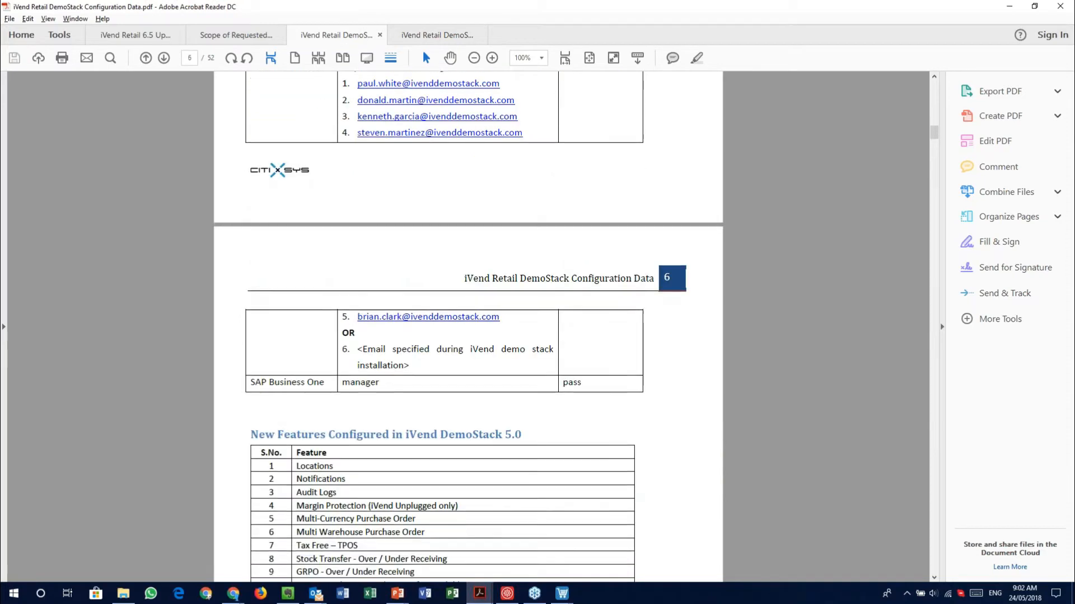
{"action": "scroll", "coordinate": [397, 248], "scroll_direction": "up", "scroll_amount": 11}
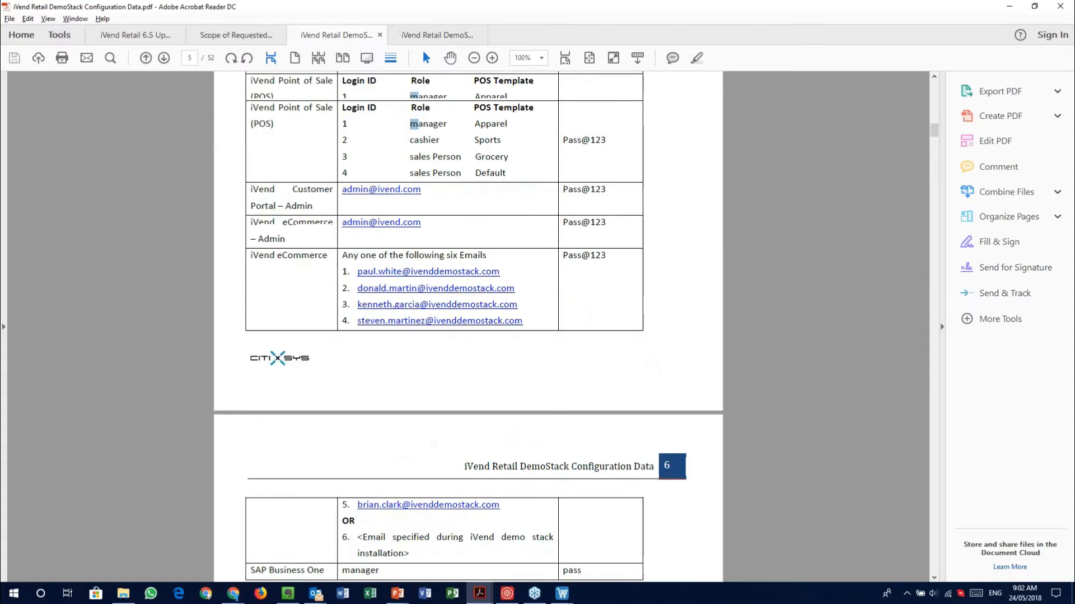
{"action": "scroll", "coordinate": [416, 249], "scroll_direction": "up", "scroll_amount": 3}
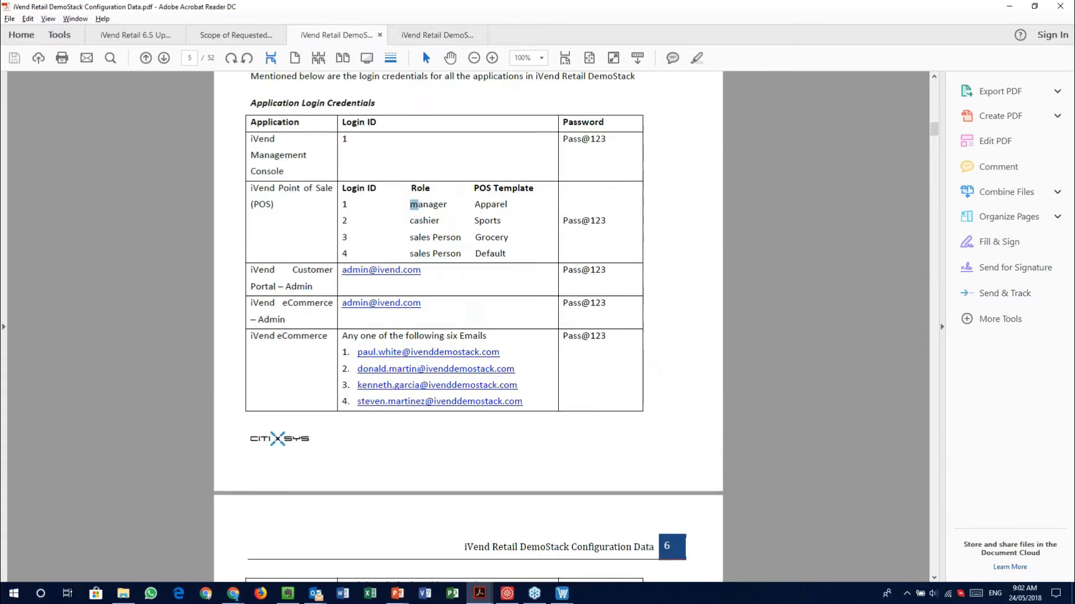
{"action": "scroll", "coordinate": [490, 263], "scroll_direction": "up", "scroll_amount": 20}
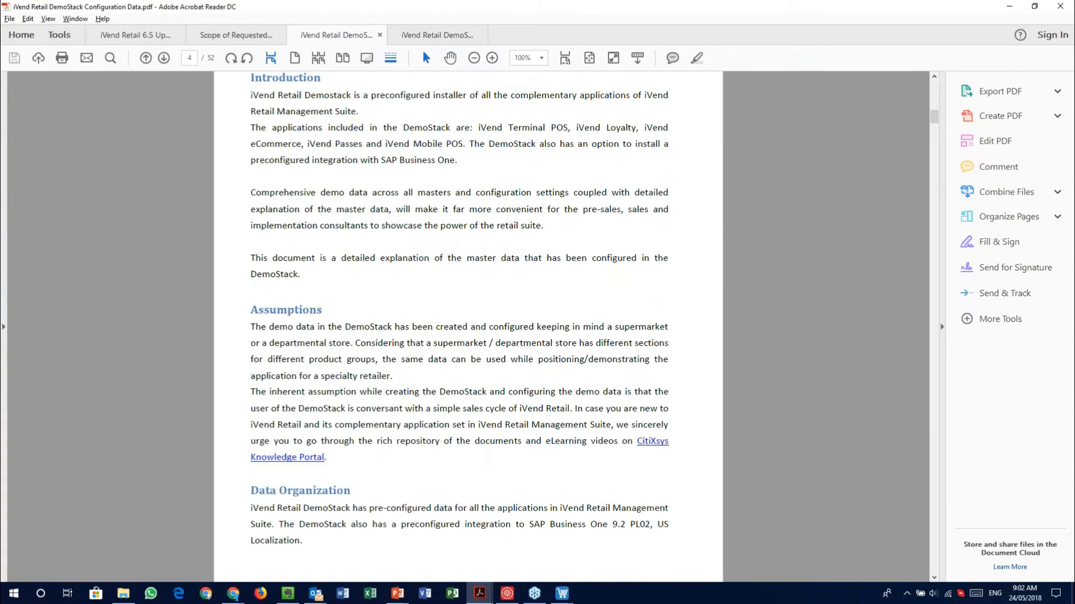
{"action": "scroll", "coordinate": [468, 325], "scroll_direction": "down", "scroll_amount": 15}
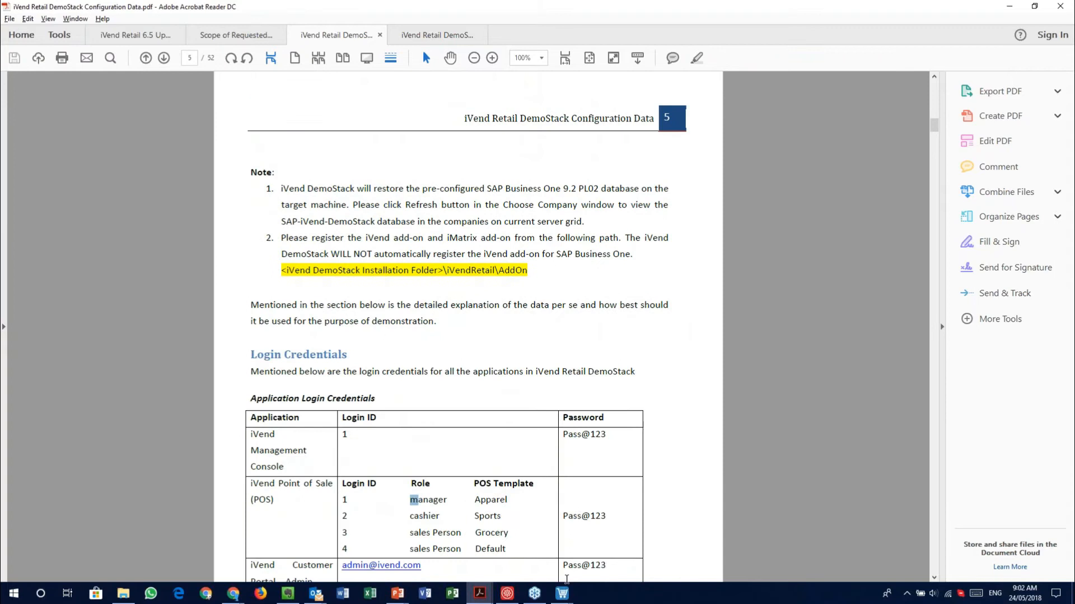
Switch to iVend Point of Sale, assign a customer to the sale by first name and enter another customer's first name for scanning.
{"action": "mouse_move", "coordinate": [567, 596]}
{"action": "left_click", "coordinate": [532, 543]}
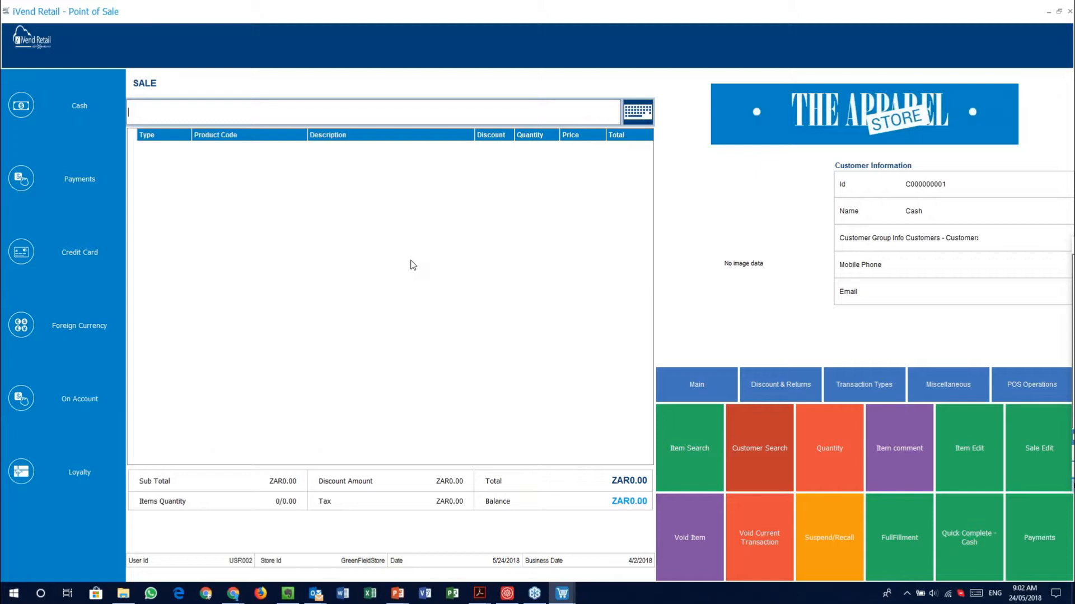
{"action": "type", "text": "edward"}
{"action": "key", "text": "Return"}
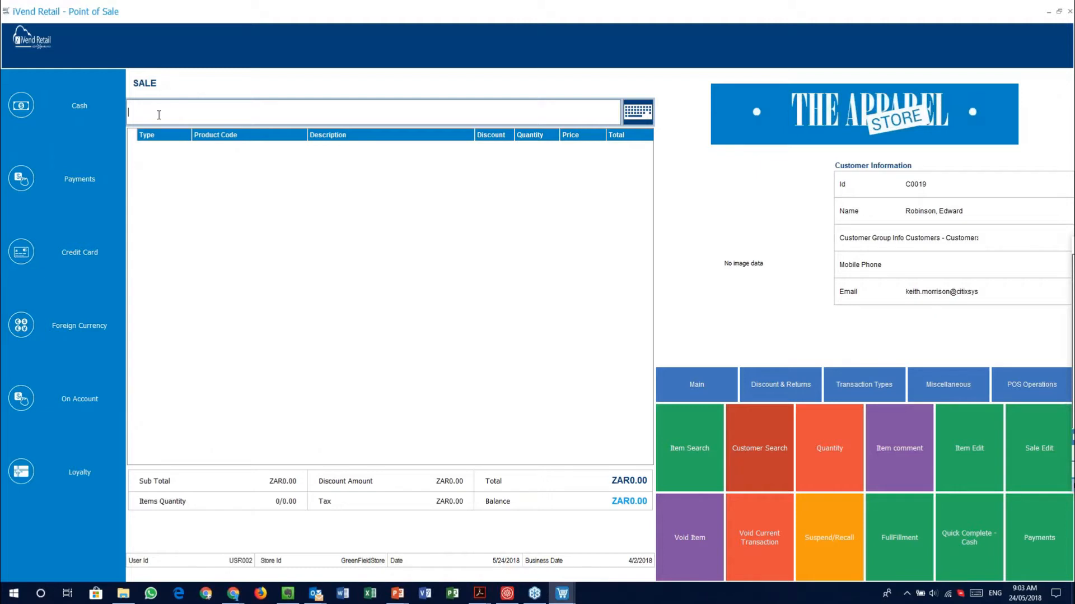
{"action": "type", "text": "john"}
Switch to the Management Console help manual, view the Bar Code Resolution Order topic and close the manual.
{"action": "left_click", "coordinate": [507, 592]}
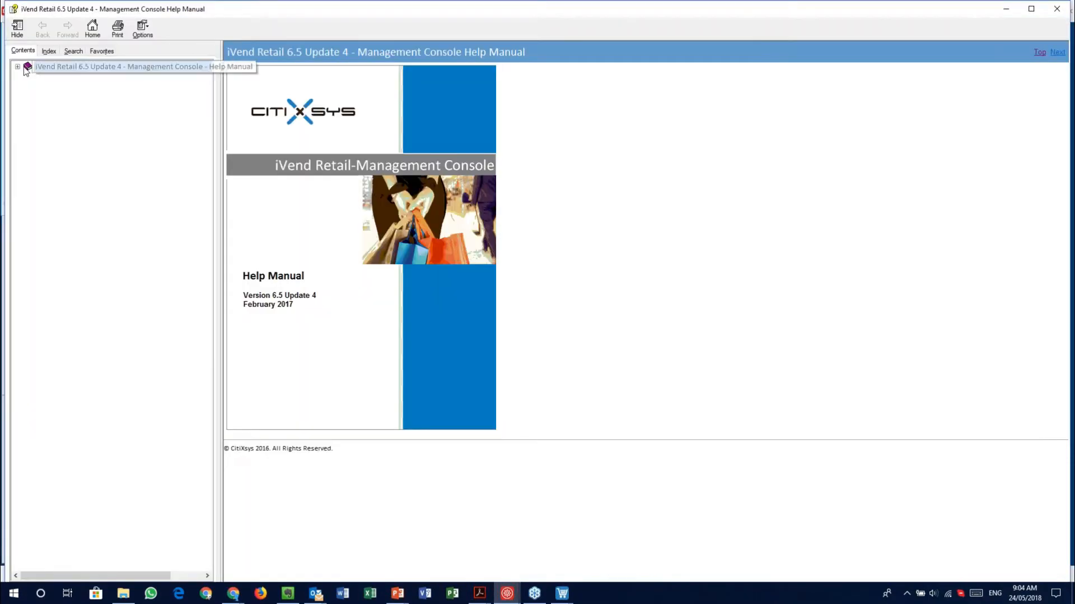
{"action": "left_click", "coordinate": [21, 67]}
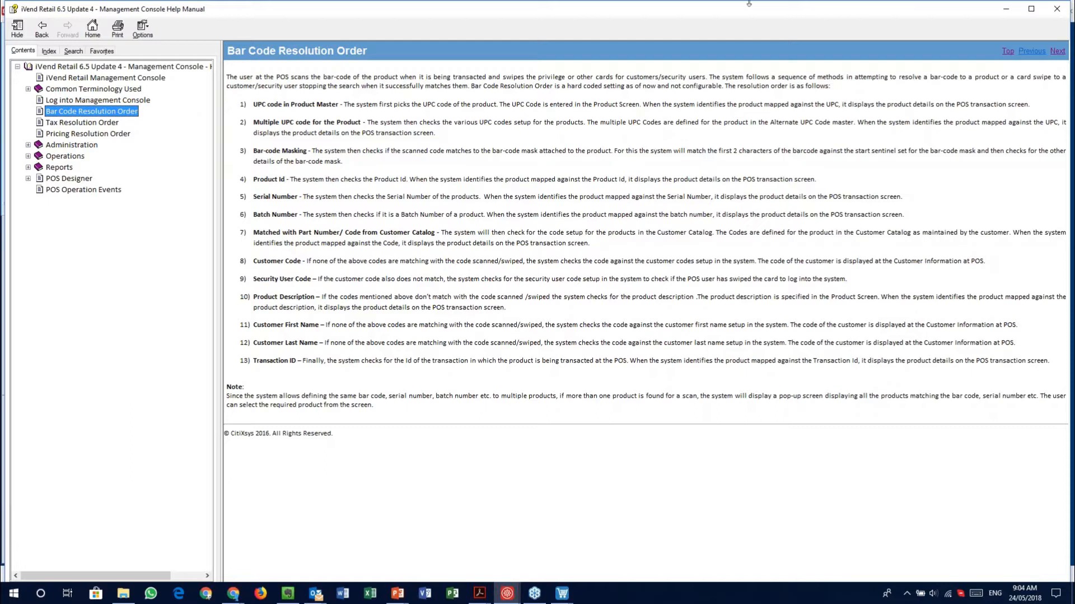
{"action": "left_click", "coordinate": [1057, 9]}
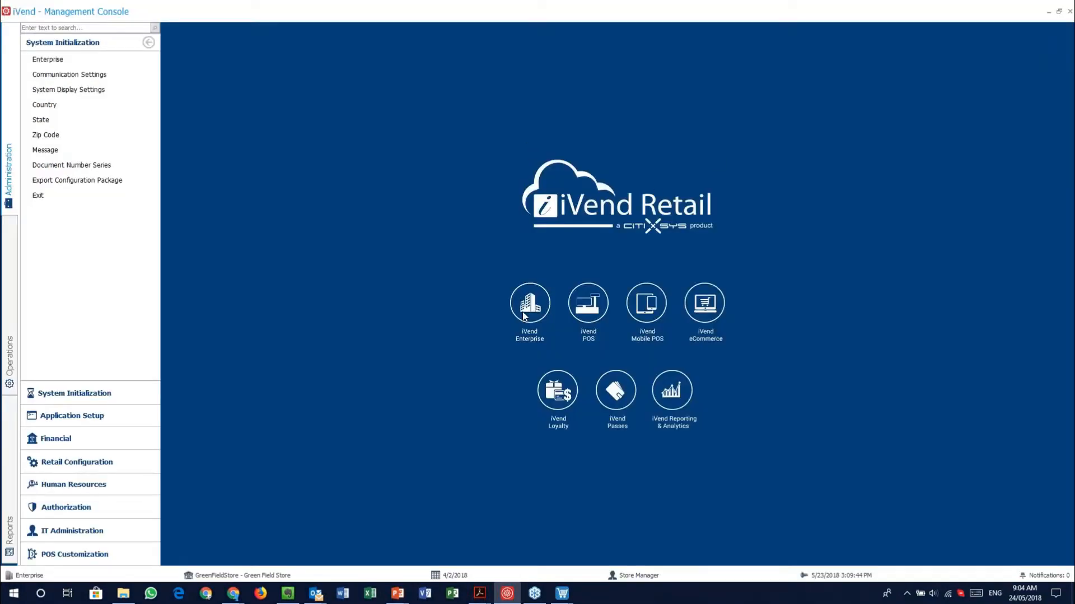
Return to iVend Point of Sale, search customers by the entered first name, select the last match and cancel the search.
{"action": "mouse_move", "coordinate": [563, 590]}
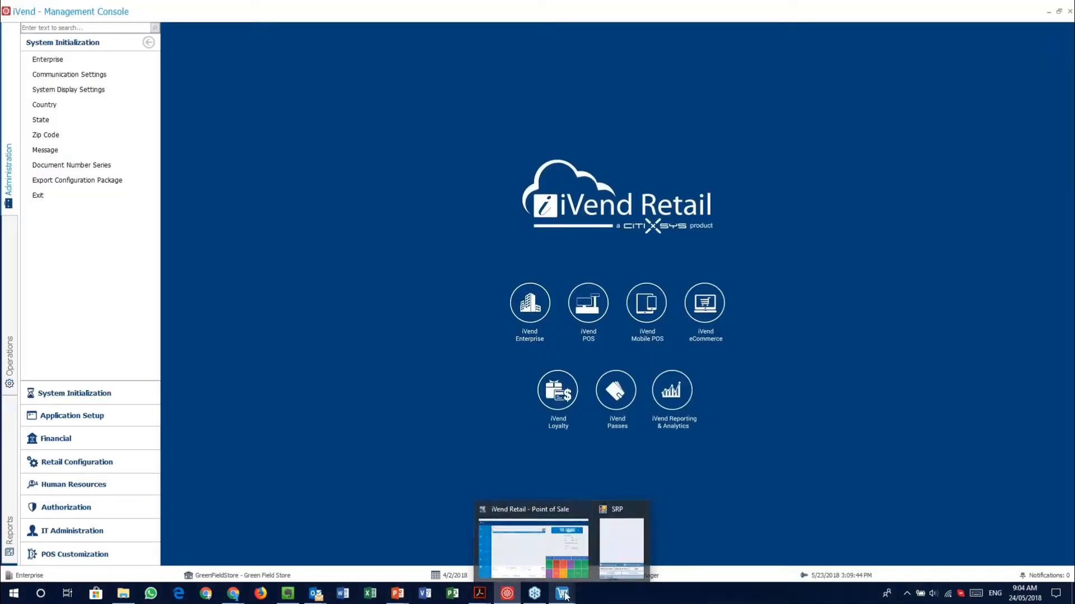
{"action": "left_click", "coordinate": [549, 541]}
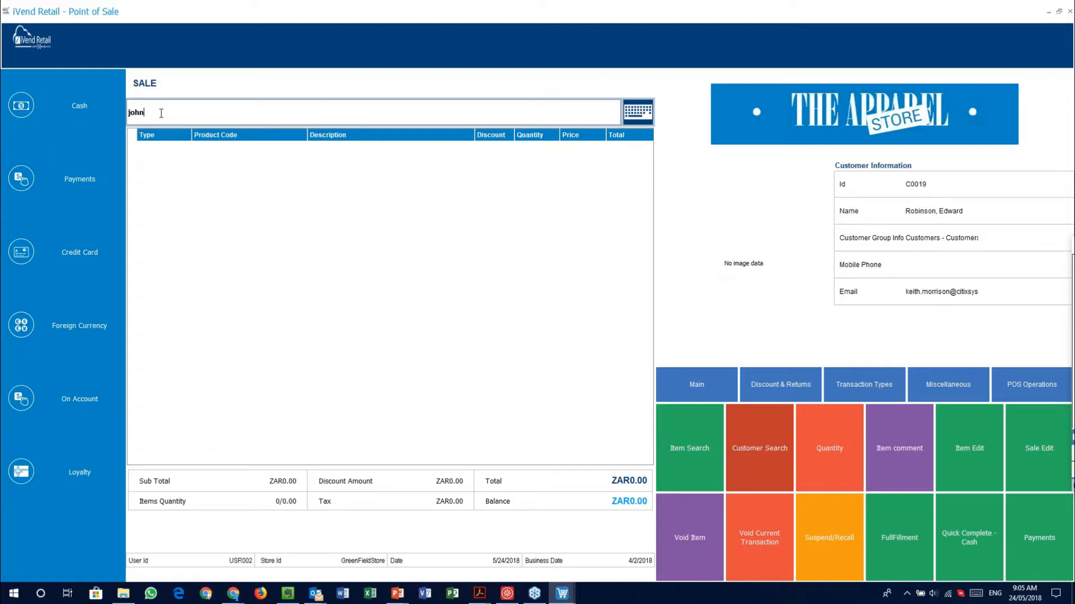
{"action": "key", "text": "Return"}
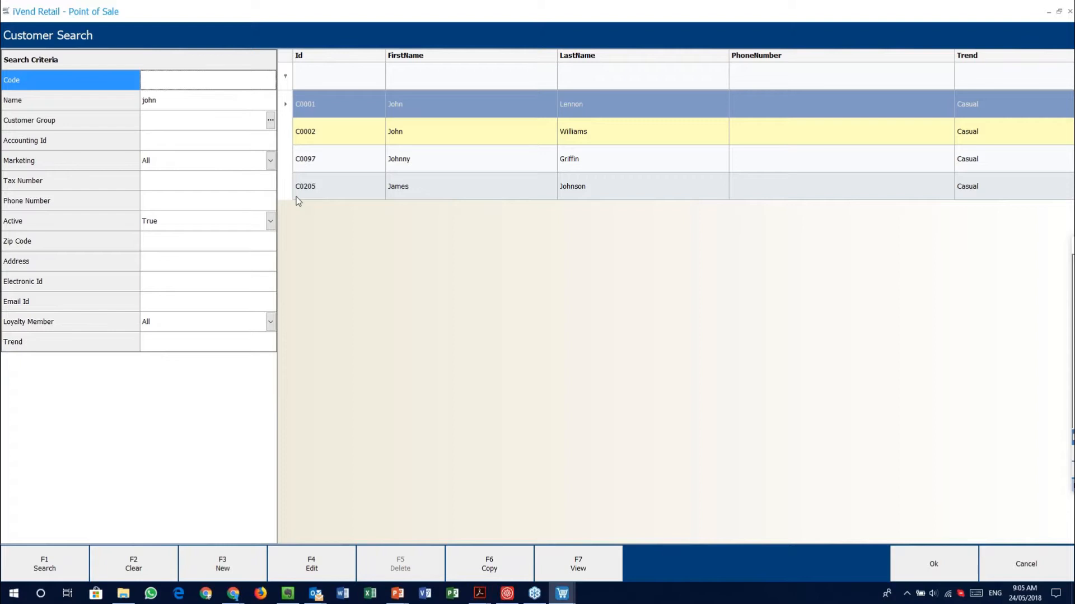
{"action": "left_click", "coordinate": [311, 192]}
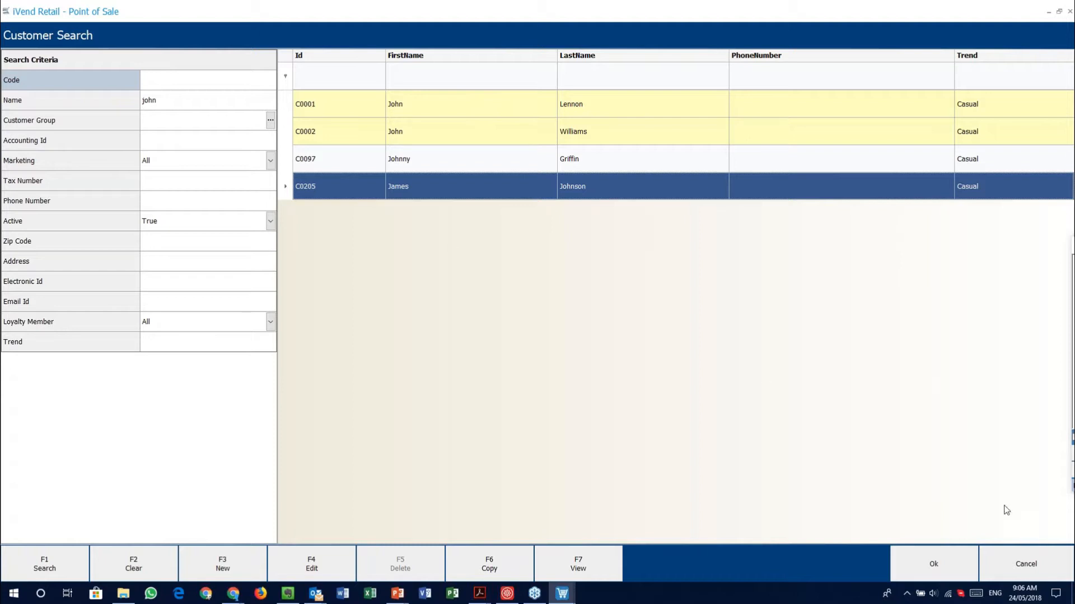
{"action": "left_click", "coordinate": [1027, 565]}
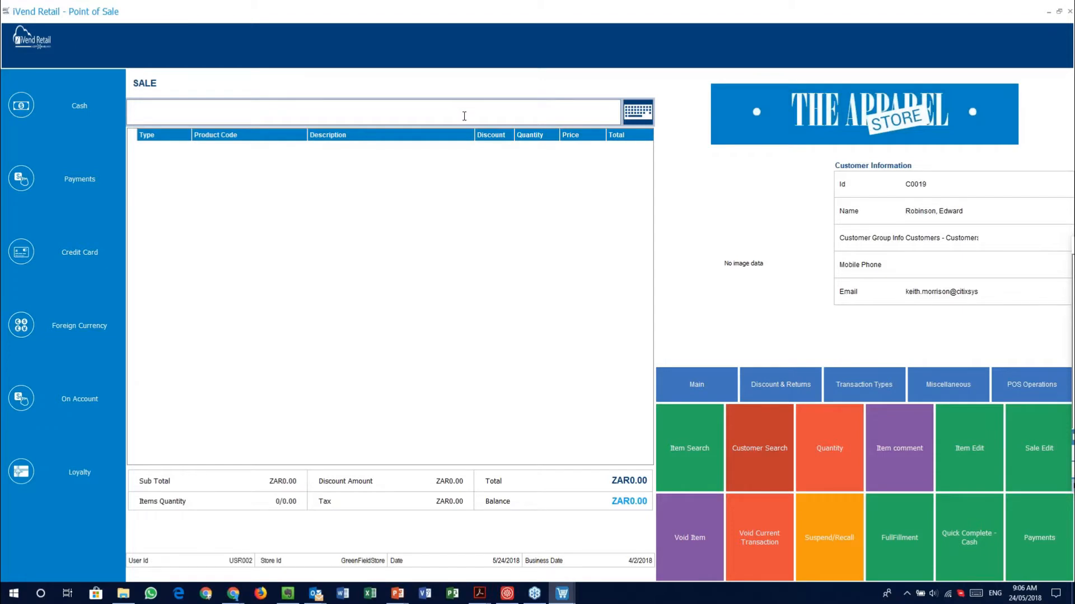
Switch to the iVend Retail DemoStack Demo Script PDF and go back to the terminal POS Transaction Cycle on page 10.
{"action": "left_click", "coordinate": [480, 594]}
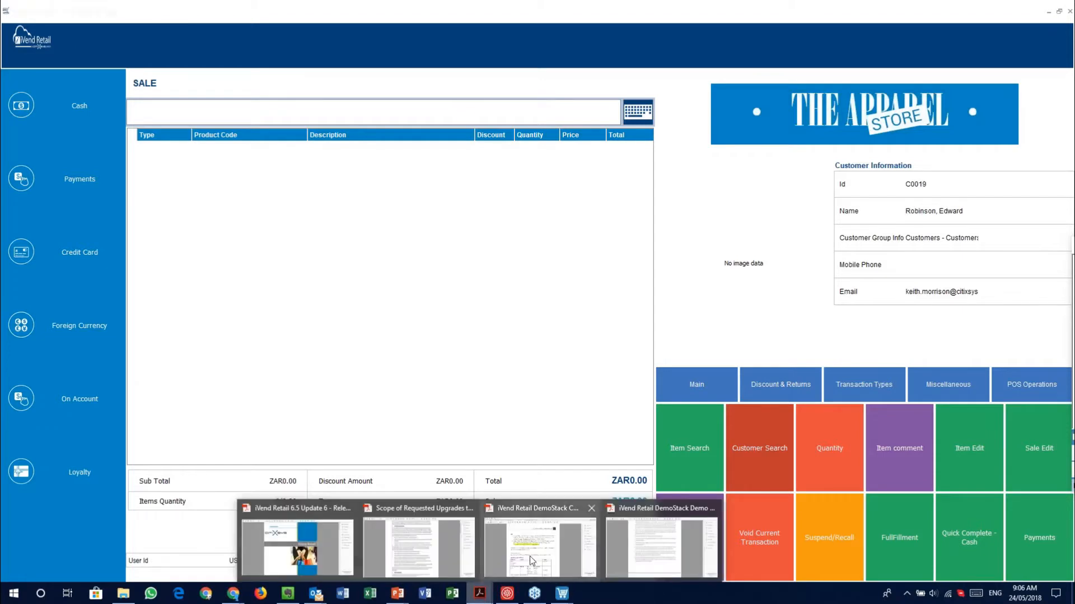
{"action": "left_click", "coordinate": [684, 548]}
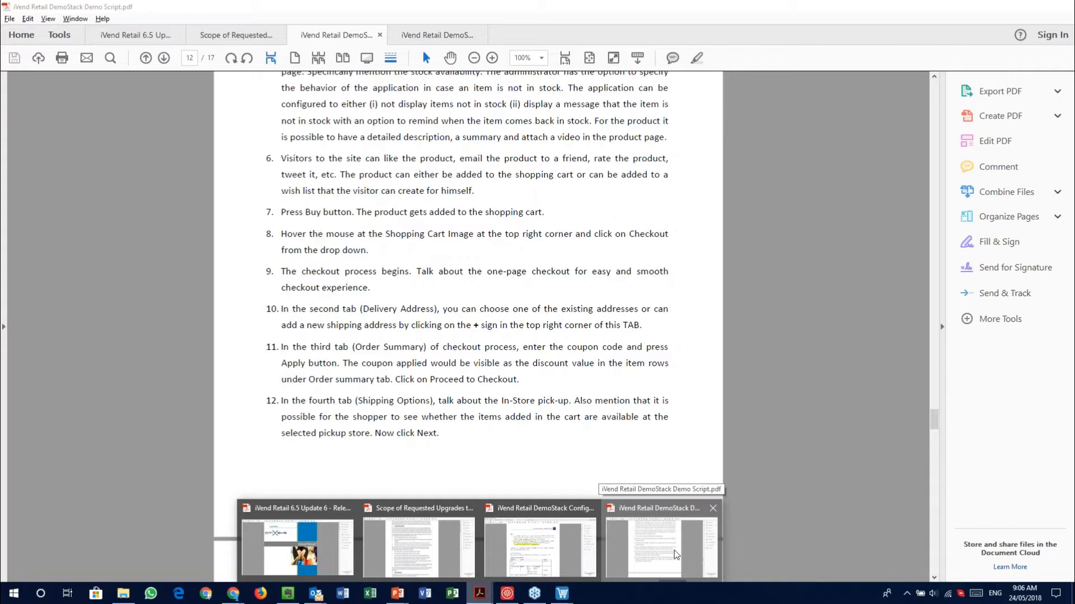
{"action": "left_click", "coordinate": [676, 555]}
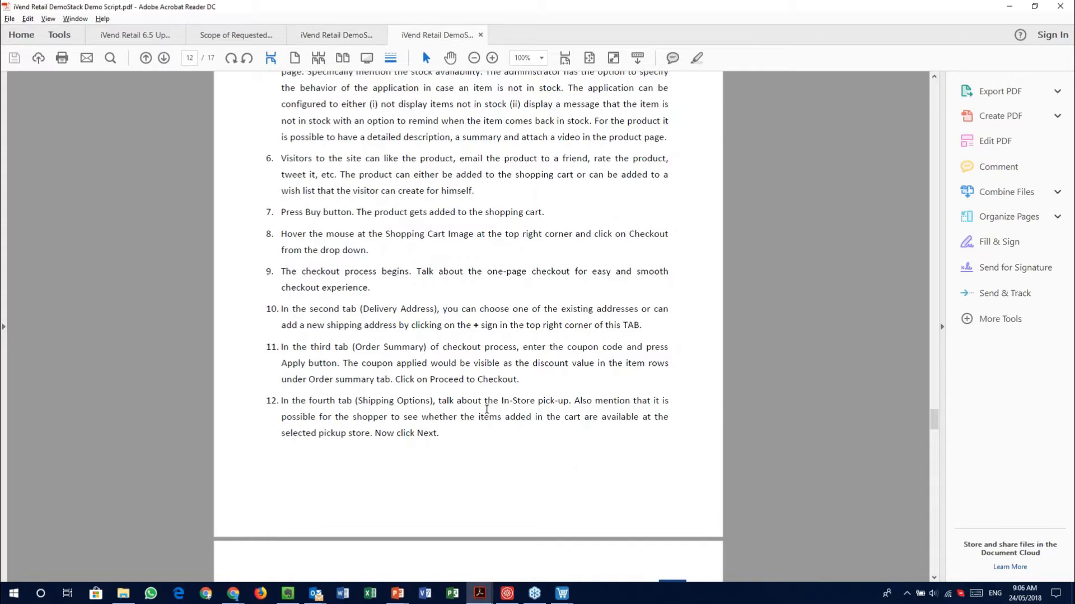
{"action": "scroll", "coordinate": [487, 409], "scroll_direction": "up", "scroll_amount": 3}
{"action": "scroll", "coordinate": [486, 409], "scroll_direction": "up", "scroll_amount": 5}
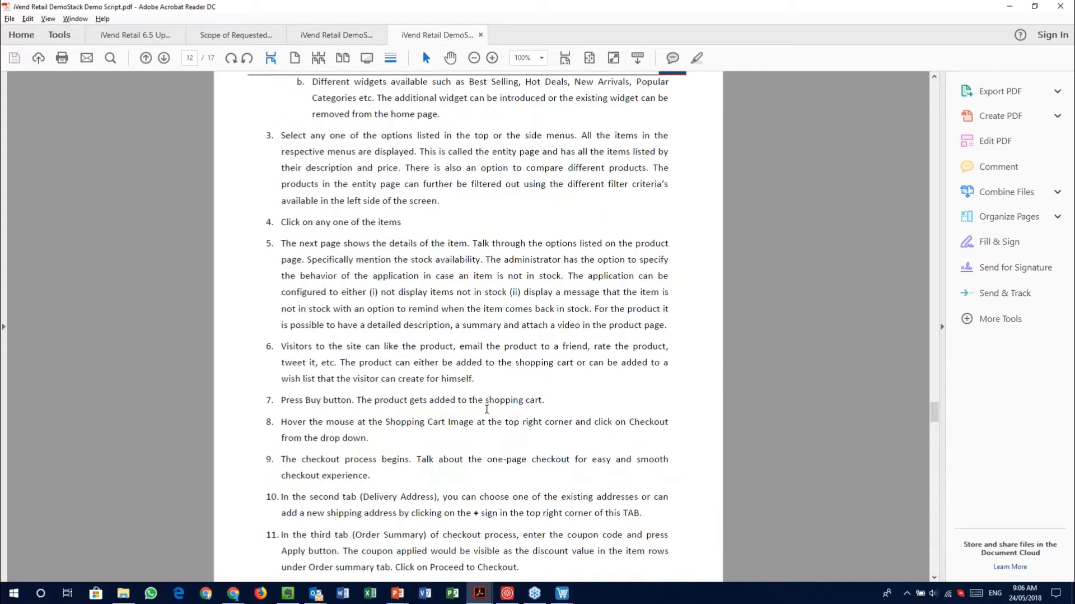
{"action": "scroll", "coordinate": [486, 409], "scroll_direction": "up", "scroll_amount": 15}
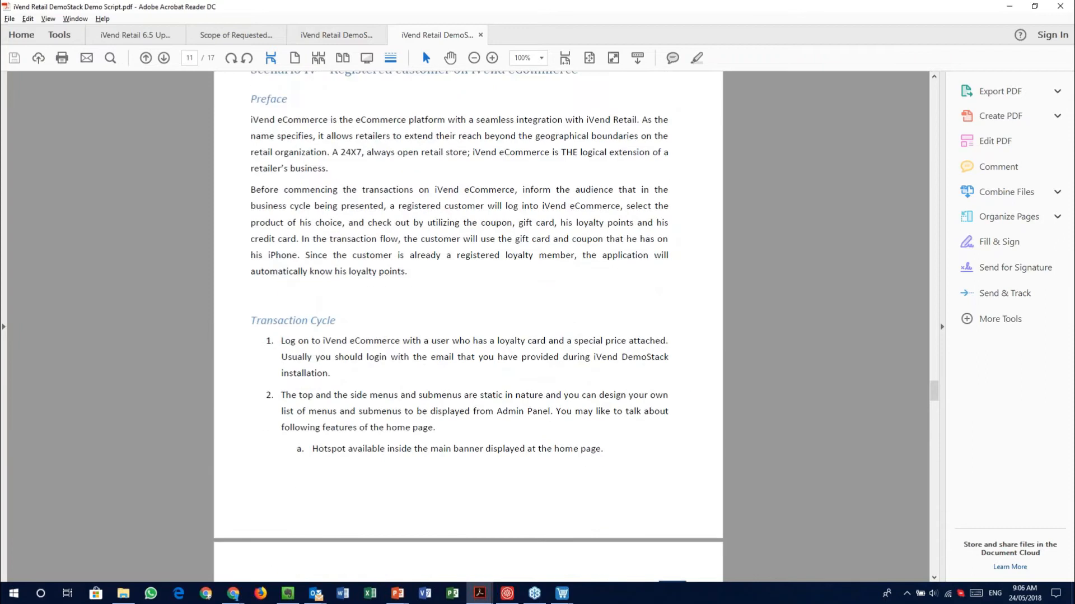
{"action": "scroll", "coordinate": [486, 408], "scroll_direction": "up", "scroll_amount": 18}
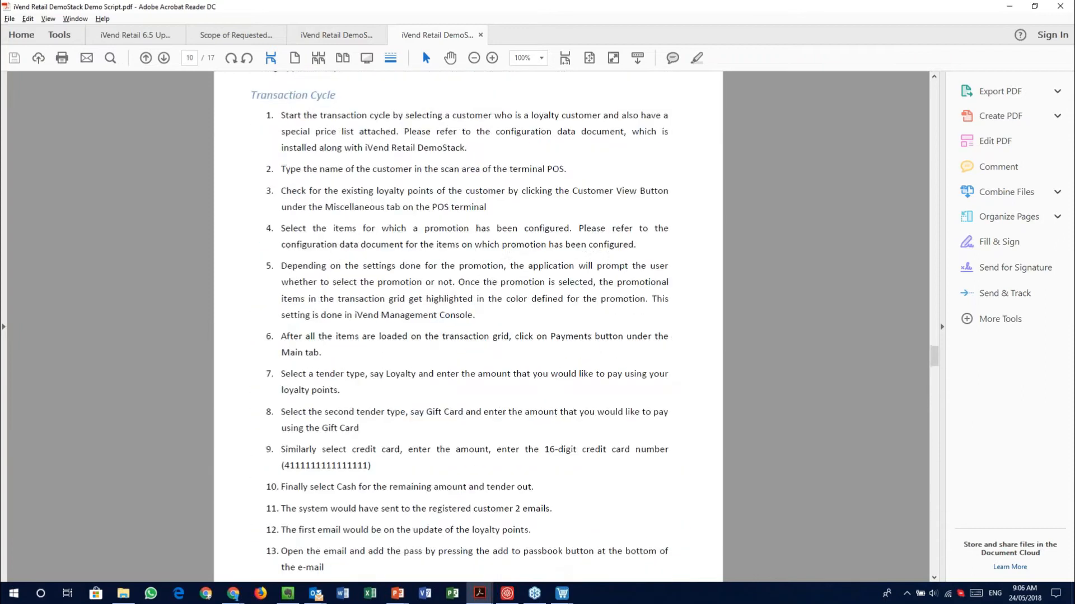
Go back in the demo script to the Business Benefits section on page 8 and highlight its paragraph's opening lines.
{"action": "scroll", "coordinate": [486, 409], "scroll_direction": "up", "scroll_amount": 7}
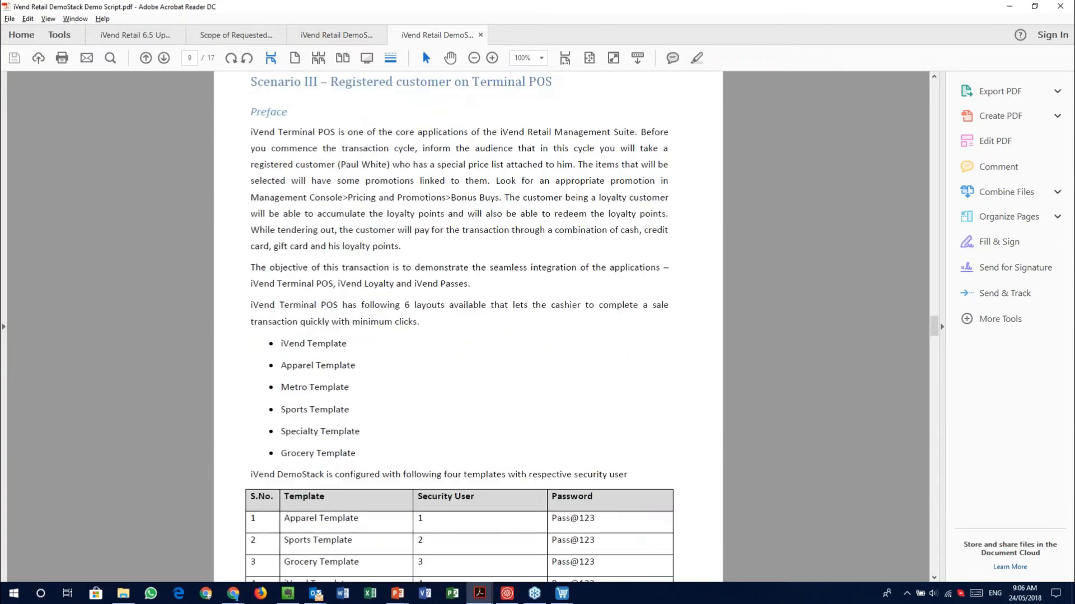
{"action": "scroll", "coordinate": [487, 414], "scroll_direction": "up", "scroll_amount": 8}
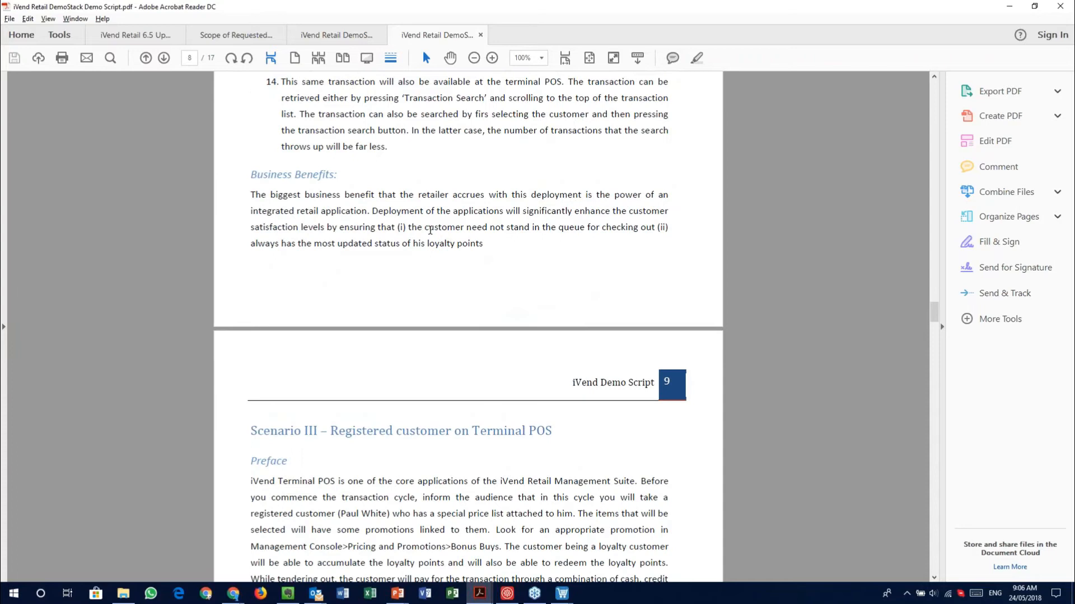
{"action": "left_click_drag", "start_coordinate": [253, 194], "coordinate": [529, 227]}
Switch to iVend Point of Sale and add product 100103 to the sale.
{"action": "key", "text": "alt+Tab"}
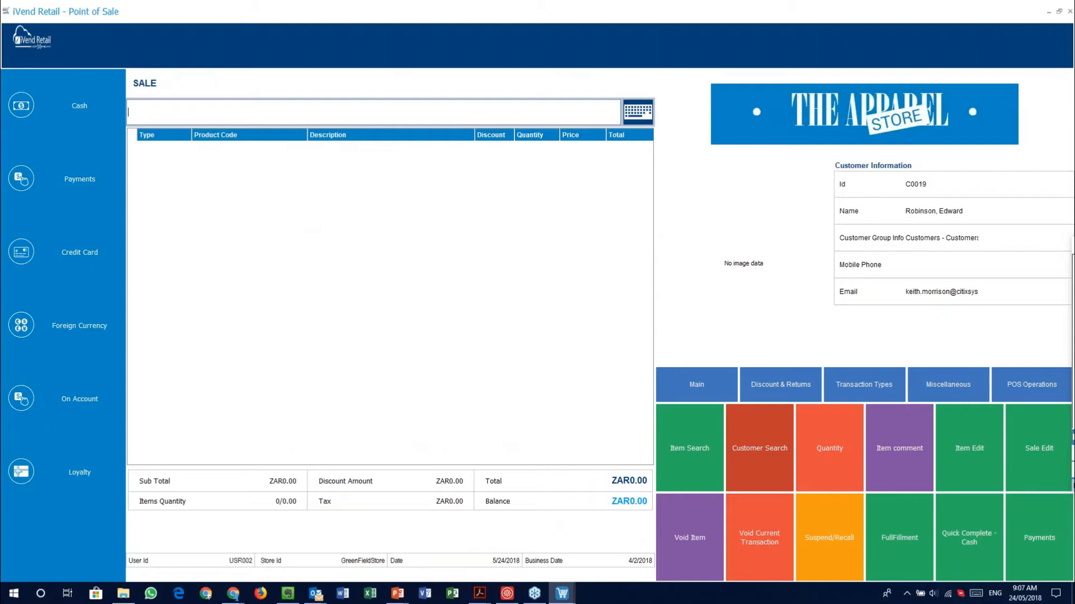
{"action": "type", "text": "100103"}
{"action": "key", "text": "Return"}
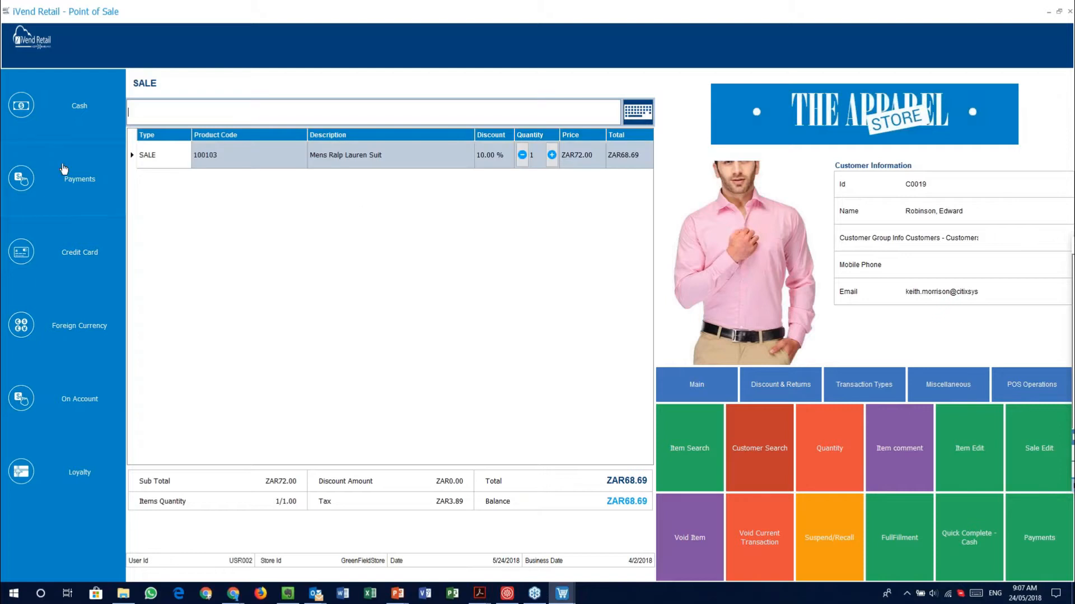
List all products in the item search, view the inventory of product 100103 and cancel back to the sale.
{"action": "left_click", "coordinate": [693, 447]}
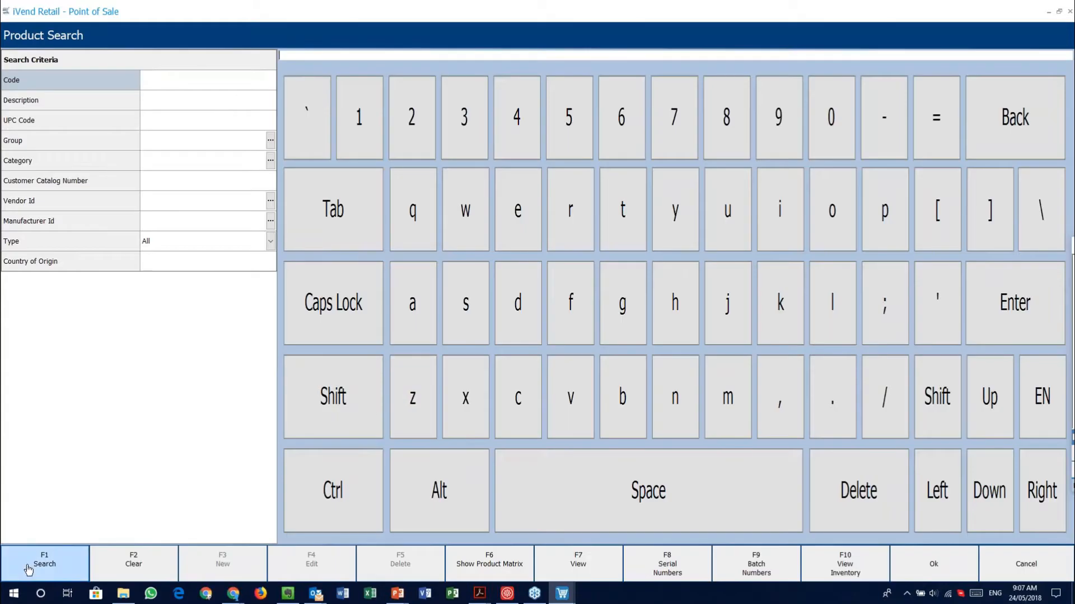
{"action": "left_click", "coordinate": [29, 567]}
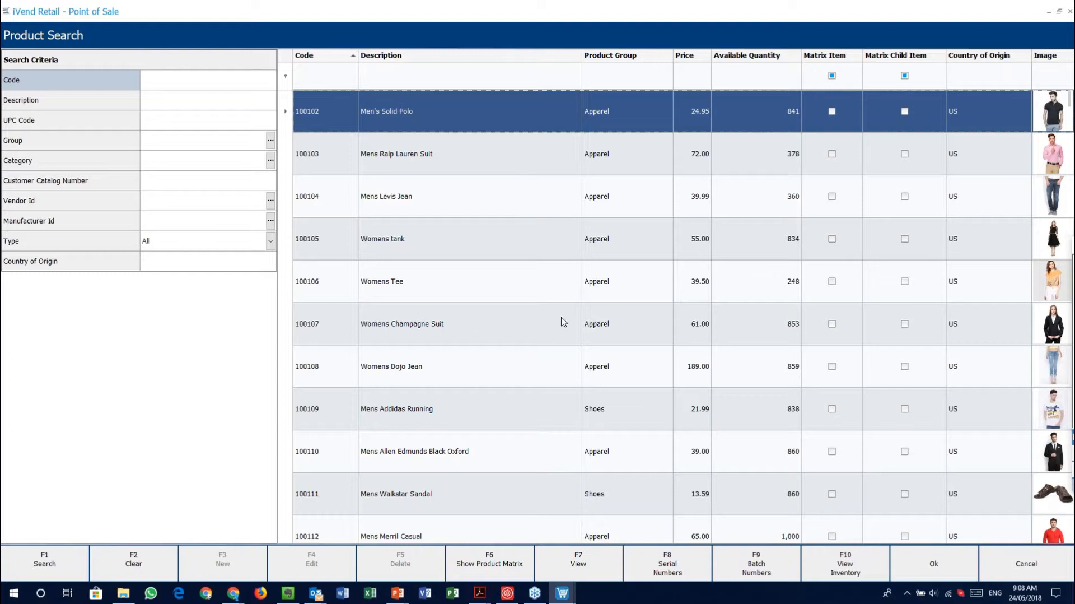
{"action": "left_click", "coordinate": [483, 160]}
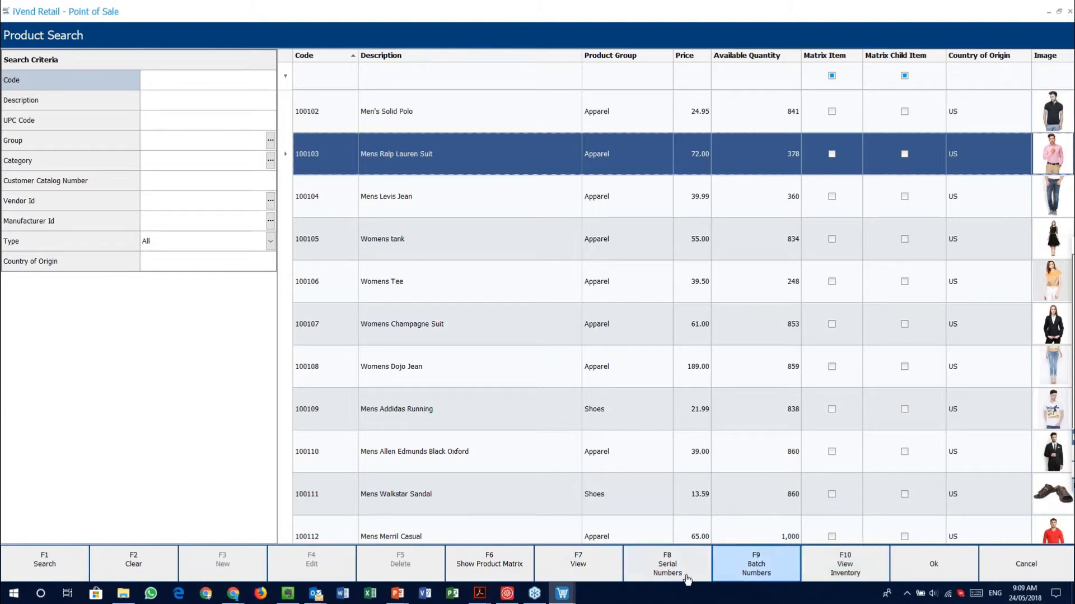
{"action": "left_click", "coordinate": [858, 577]}
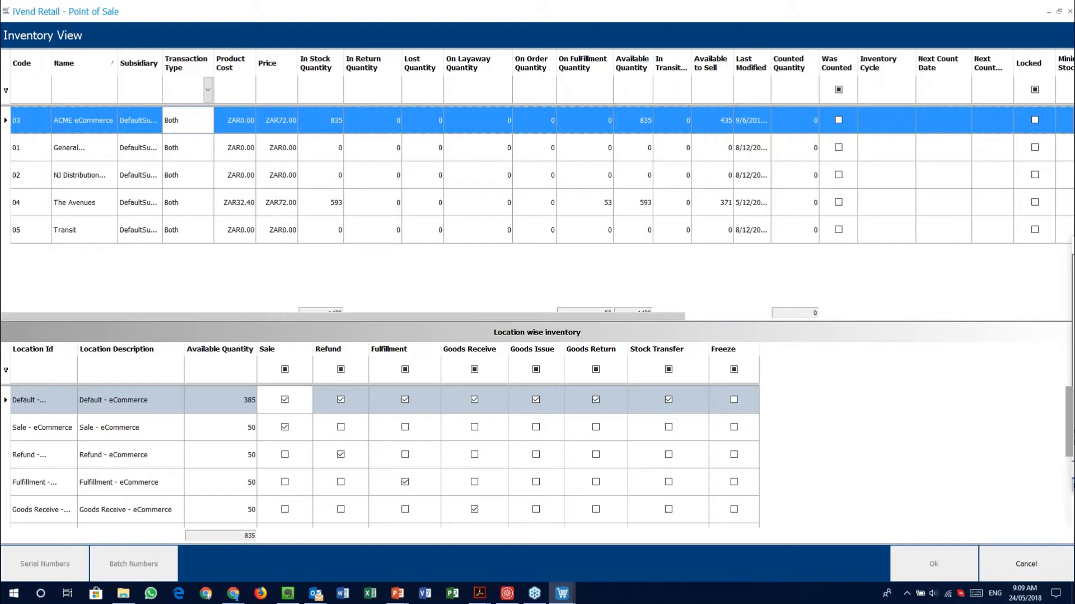
{"action": "left_click", "coordinate": [1026, 563]}
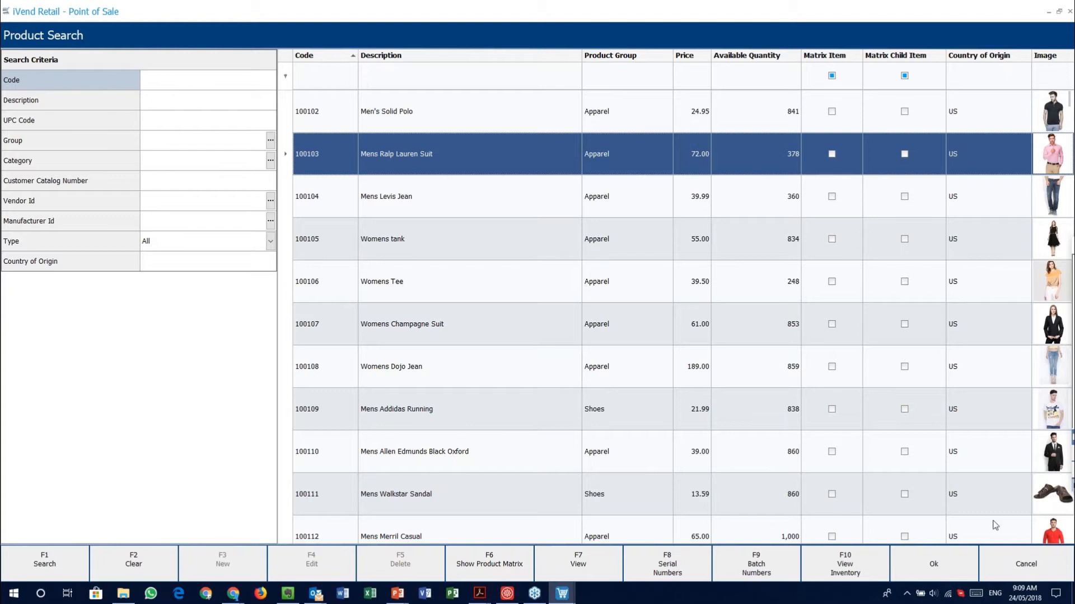
{"action": "left_click", "coordinate": [1002, 560]}
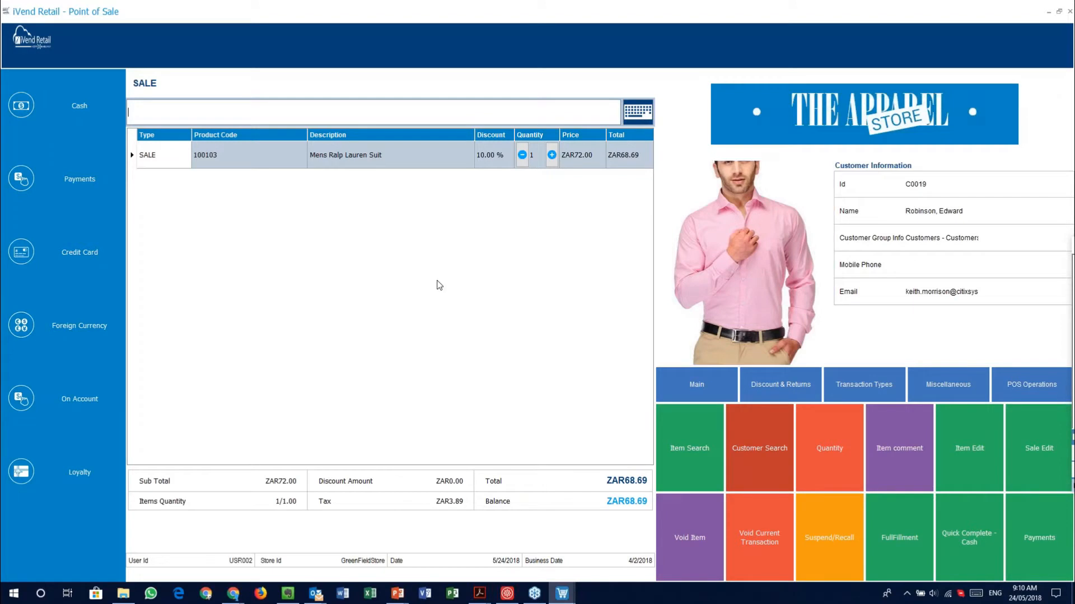
Add product 100109 to the sale and accept 100107 Womens Champagne Suit as the Buy X Get 50% off on Y promotion item.
{"action": "left_click", "coordinate": [282, 112]}
{"action": "type", "text": "100109"}
{"action": "key", "text": "Return"}
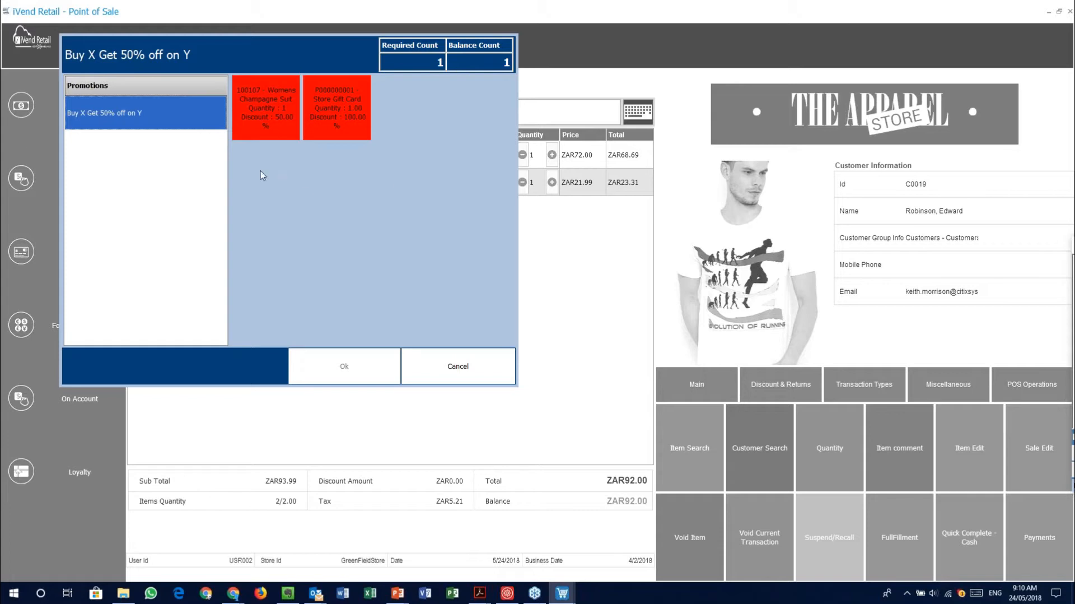
{"action": "left_click", "coordinate": [270, 114]}
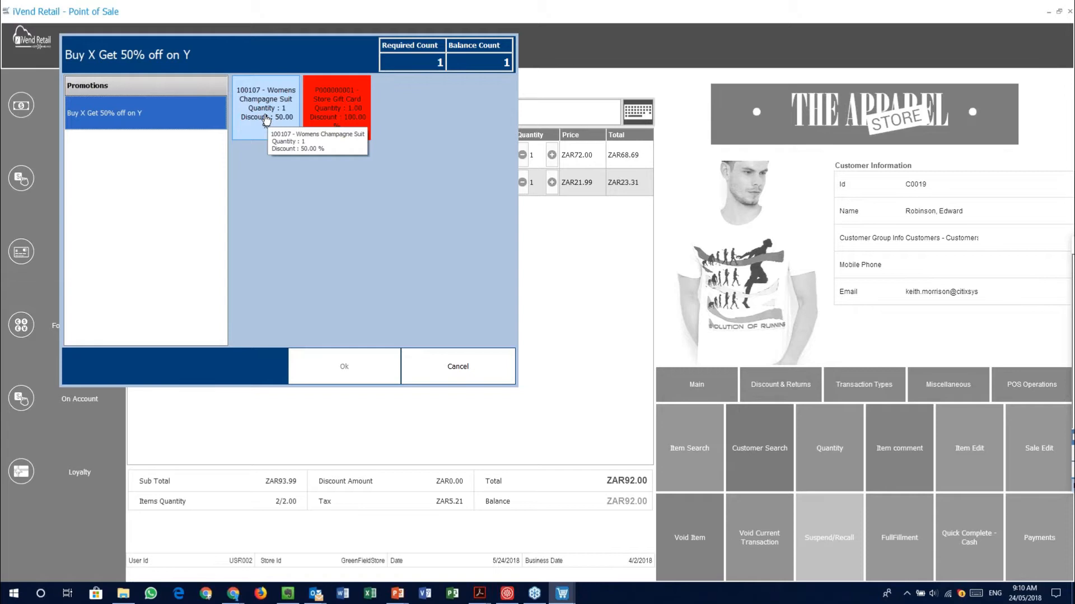
{"action": "left_click", "coordinate": [267, 119]}
{"action": "left_click", "coordinate": [267, 112]}
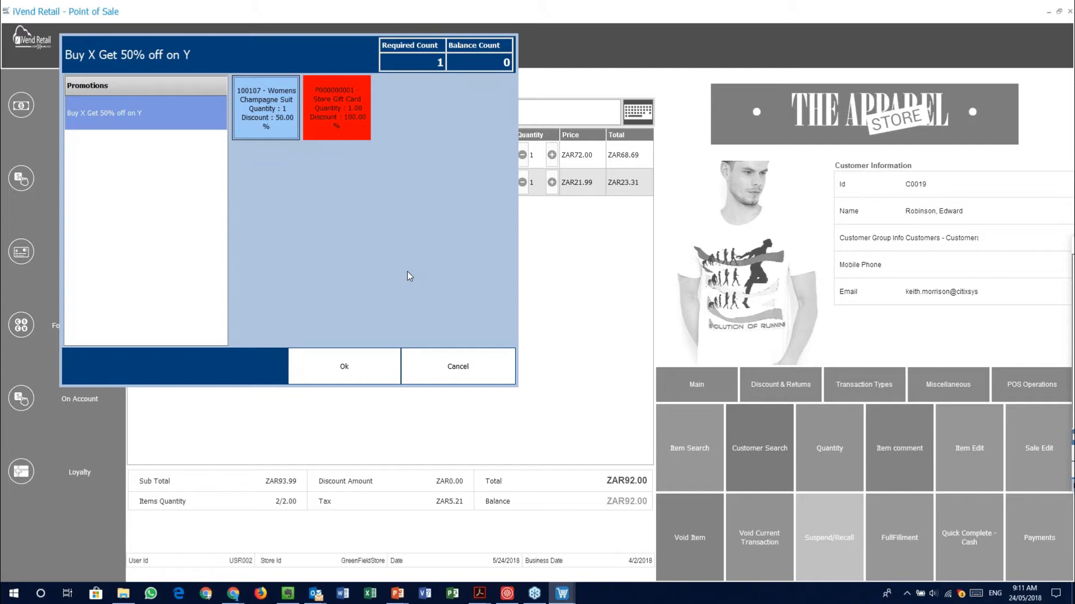
{"action": "left_click", "coordinate": [347, 368]}
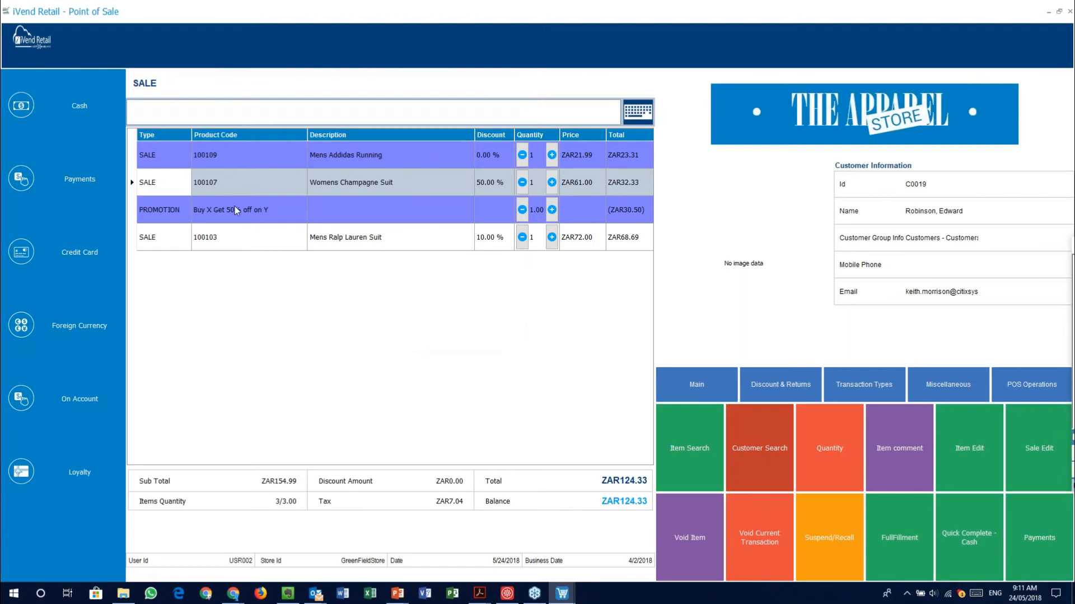
Examine the sale lines, comparing the highlighted Buy X Get 50% off on Y promotion rows with the separate 100103 line.
{"action": "left_click", "coordinate": [236, 210]}
{"action": "left_click", "coordinate": [247, 235]}
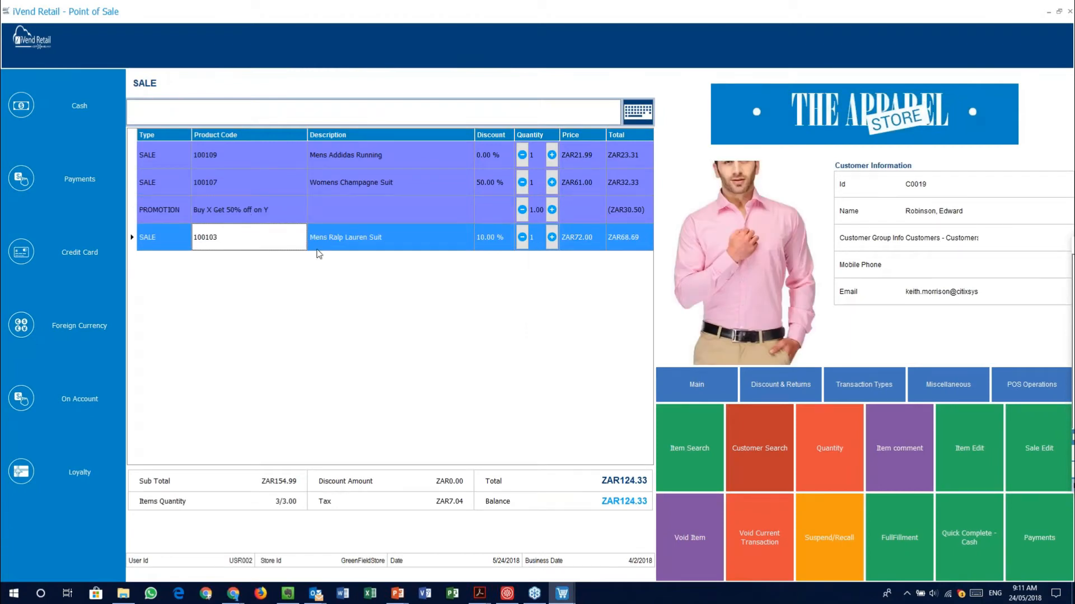
{"action": "left_click", "coordinate": [363, 210]}
{"action": "left_click", "coordinate": [282, 249]}
{"action": "left_click", "coordinate": [277, 184]}
{"action": "left_click", "coordinate": [274, 156]}
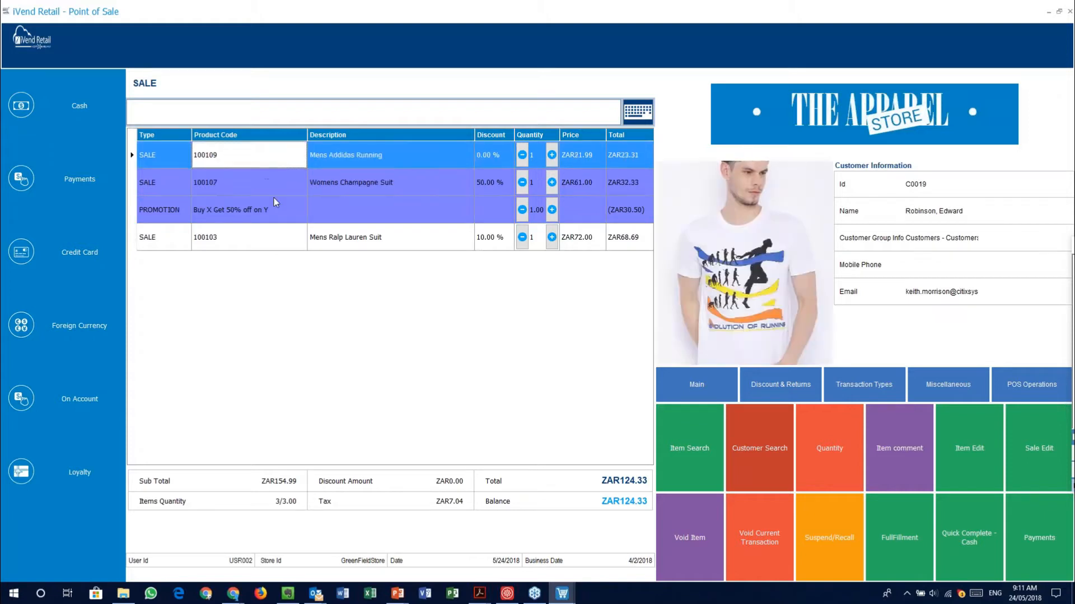
{"action": "left_click", "coordinate": [267, 205]}
{"action": "left_click", "coordinate": [225, 241]}
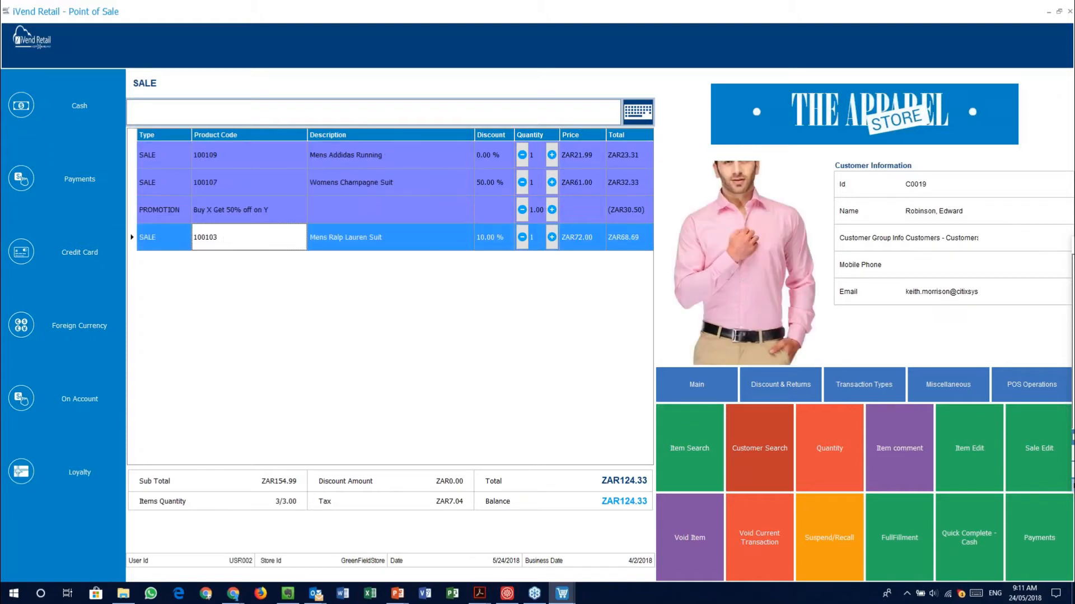
{"action": "left_click", "coordinate": [254, 218]}
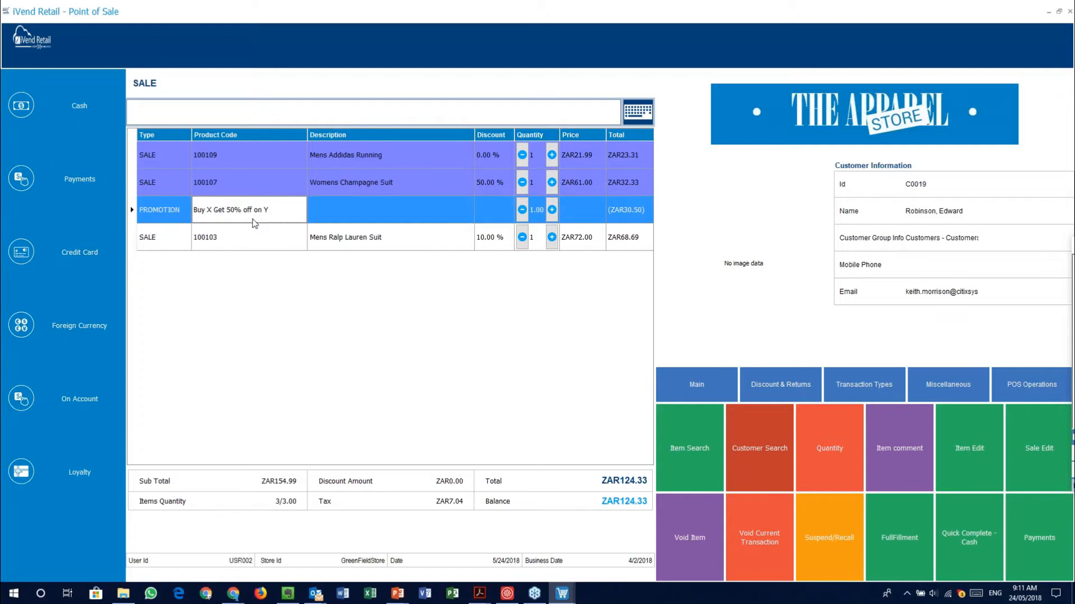
{"action": "left_click", "coordinate": [258, 178]}
{"action": "left_click", "coordinate": [255, 156]}
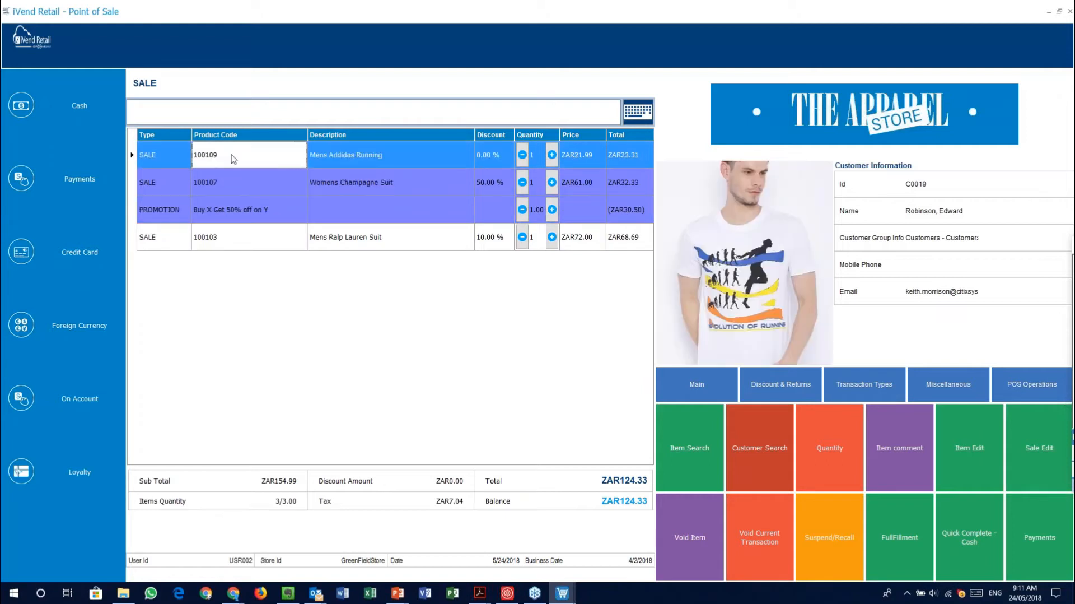
{"action": "left_click", "coordinate": [292, 234]}
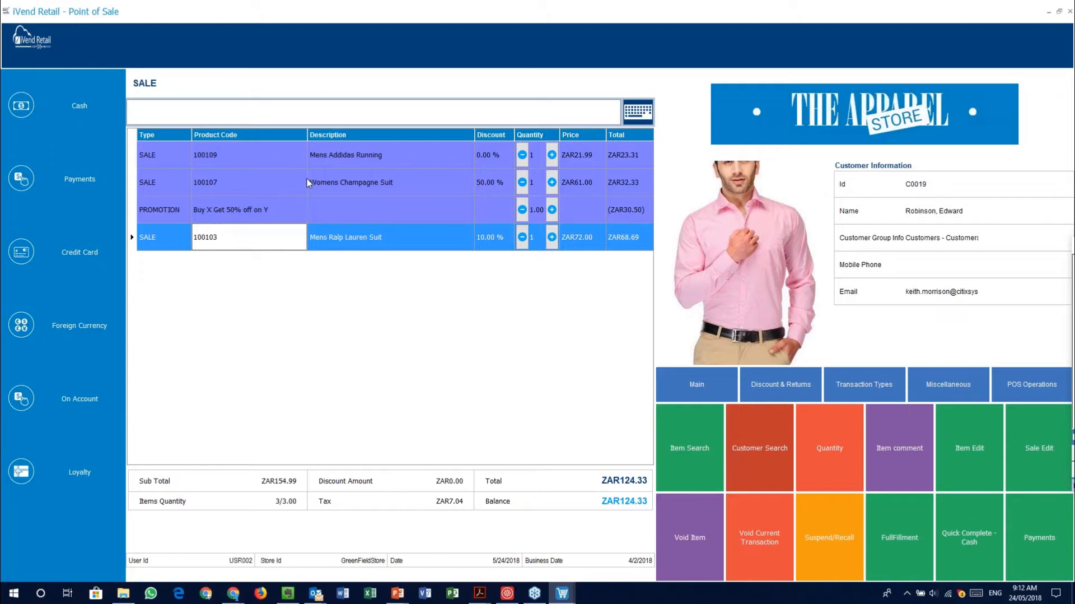
Search products from the scan field for "ipod" and "apple", cancelling each search.
{"action": "left_click", "coordinate": [251, 109]}
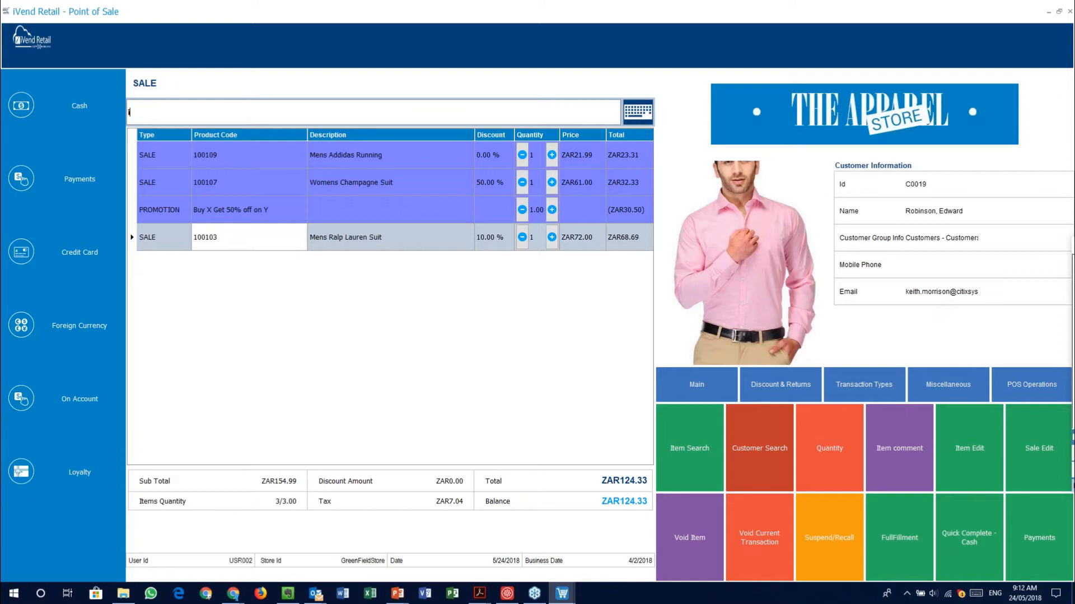
{"action": "type", "text": "ipod"}
{"action": "key", "text": "Return"}
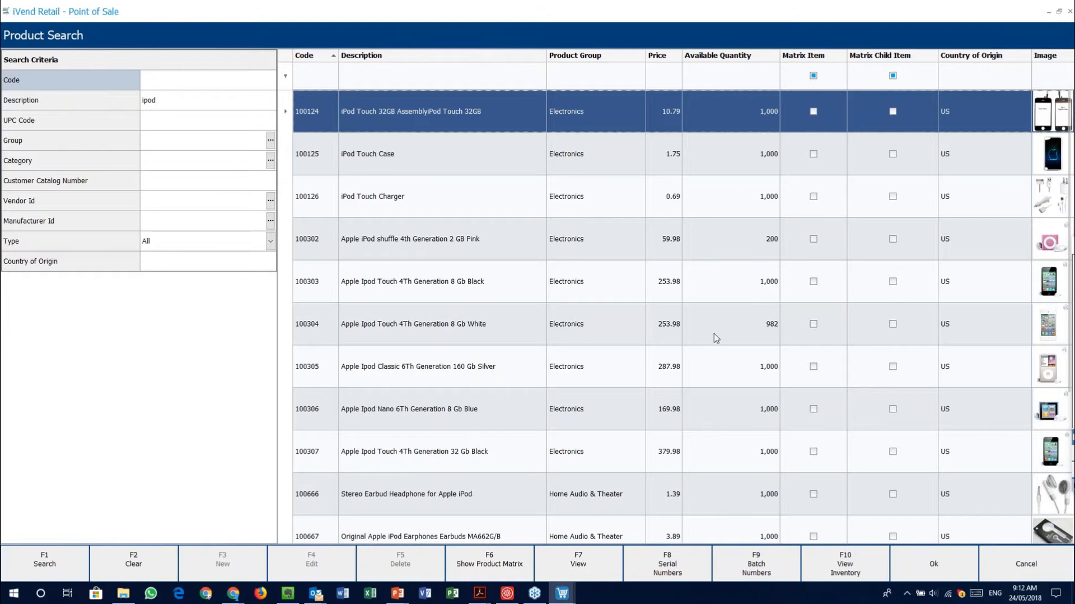
{"action": "left_click", "coordinate": [1027, 563]}
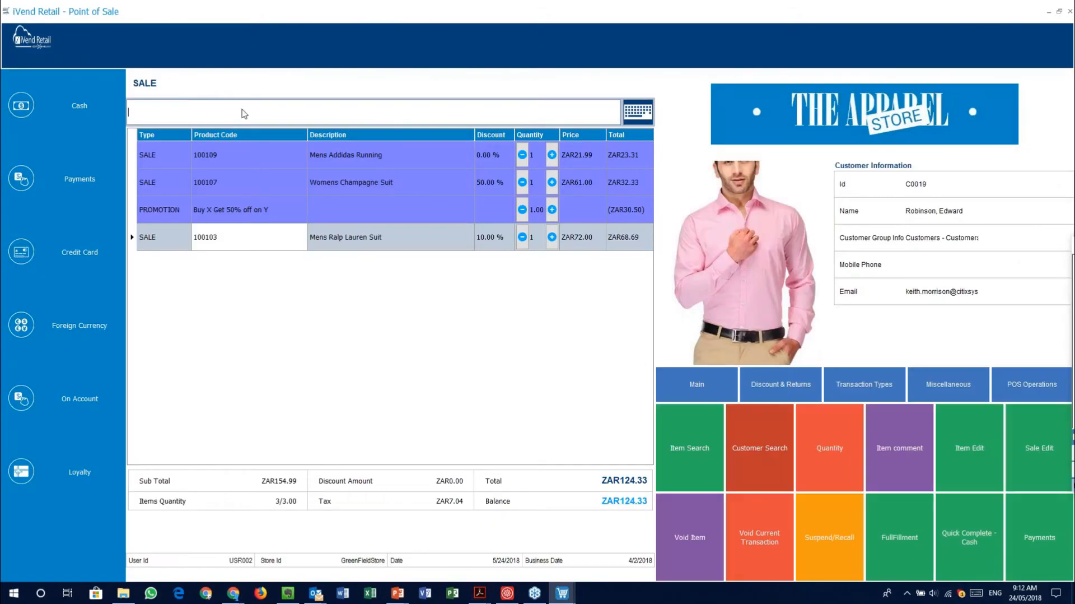
{"action": "type", "text": "apple"}
{"action": "key", "text": "Return"}
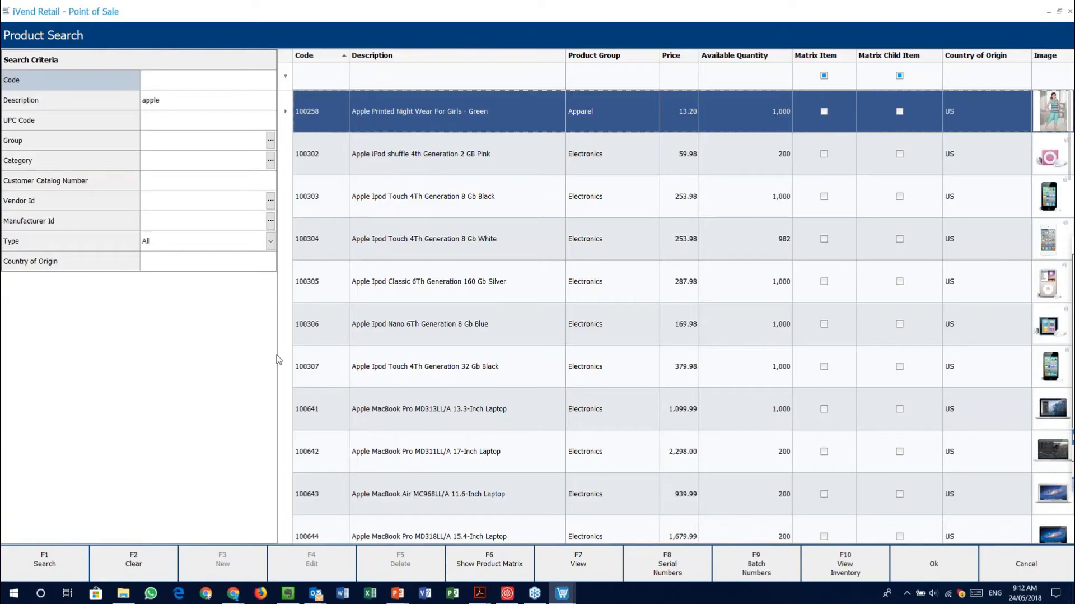
{"action": "left_click", "coordinate": [1022, 544]}
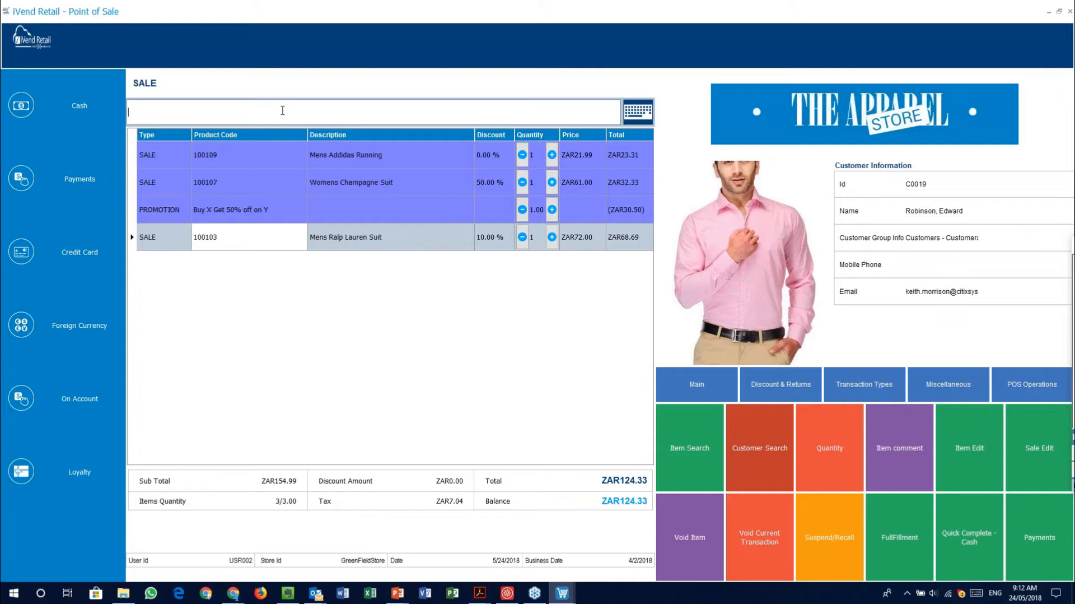
Search products for "apex" and examine the Apex Bionic Jacket matrix item and its black size variants.
{"action": "type", "text": "apex"}
{"action": "key", "text": "Return"}
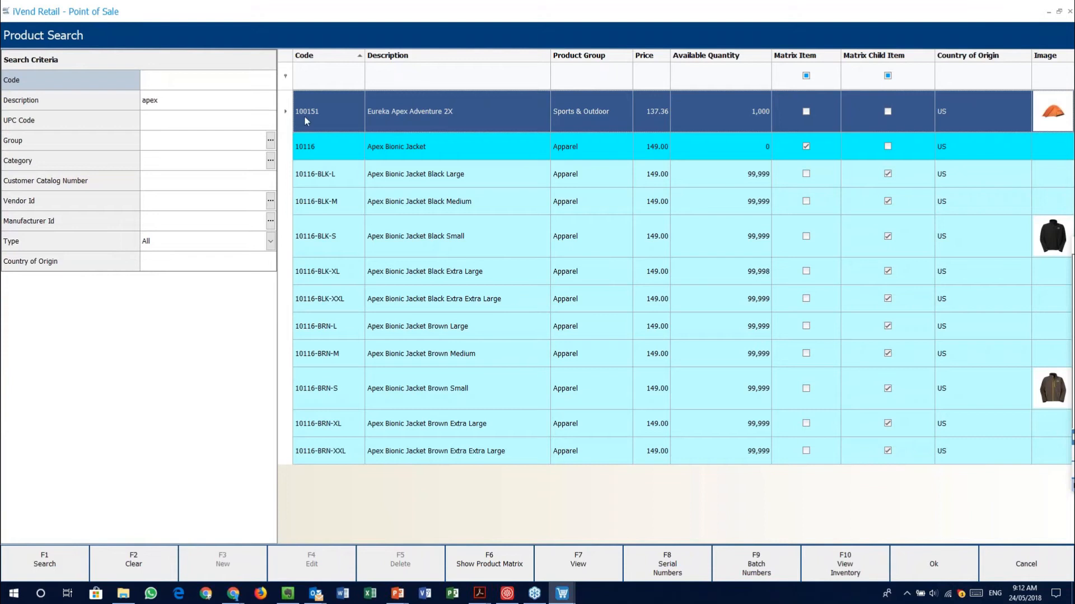
{"action": "left_click", "coordinate": [406, 156]}
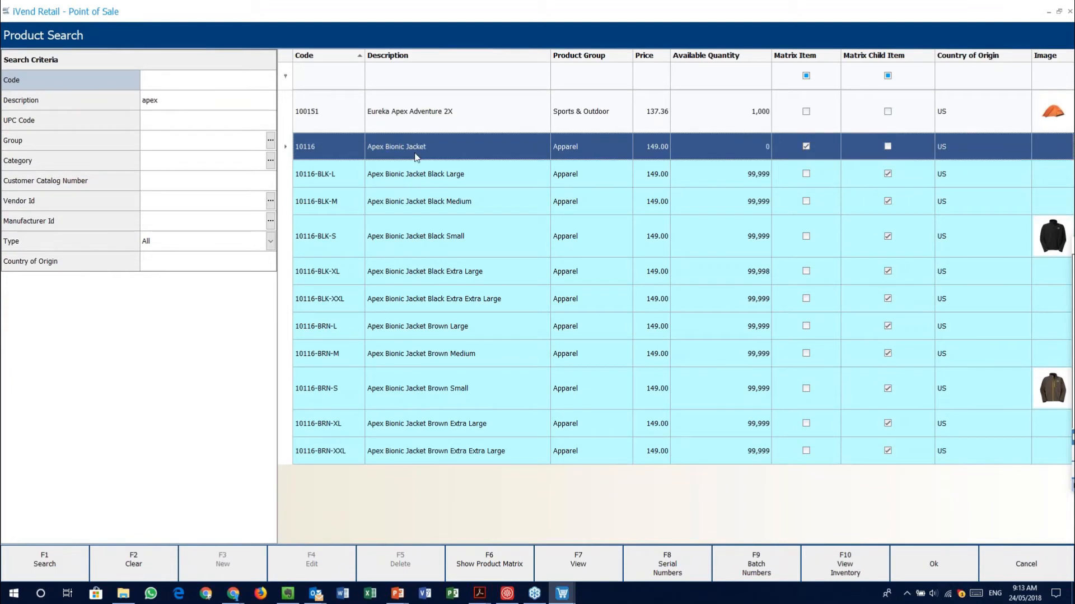
{"action": "left_click", "coordinate": [421, 172]}
{"action": "left_click", "coordinate": [411, 206]}
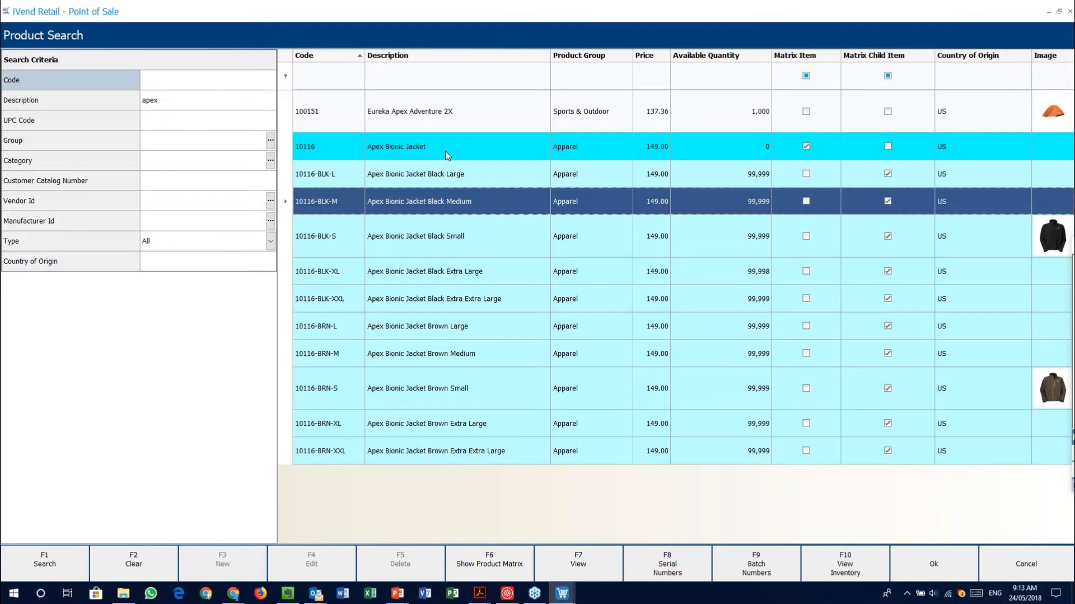
{"action": "left_click", "coordinate": [446, 156]}
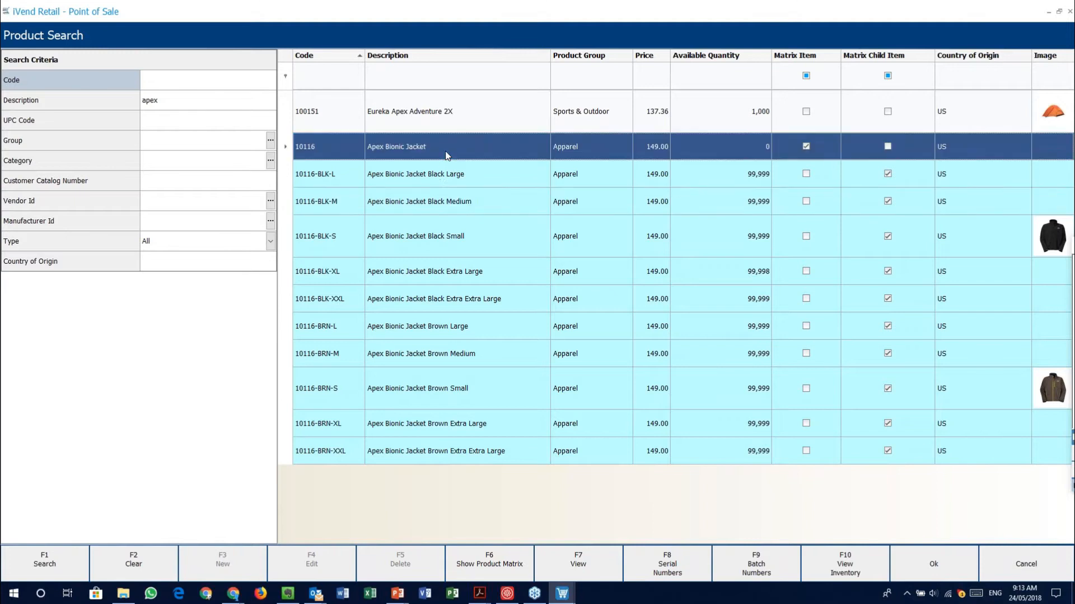
{"action": "left_click", "coordinate": [438, 172]}
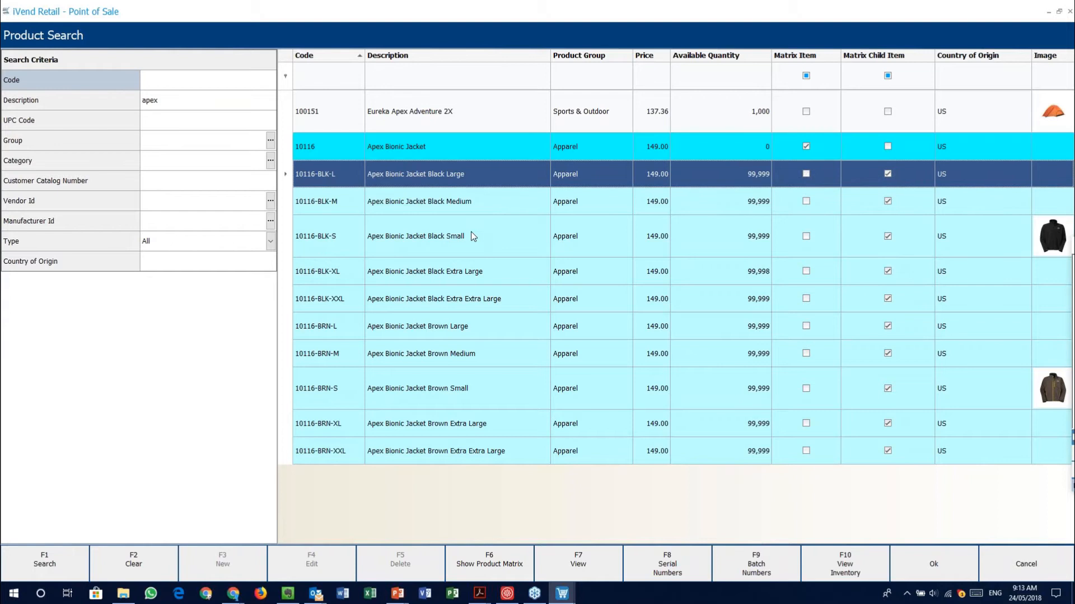
{"action": "left_click", "coordinate": [472, 237]}
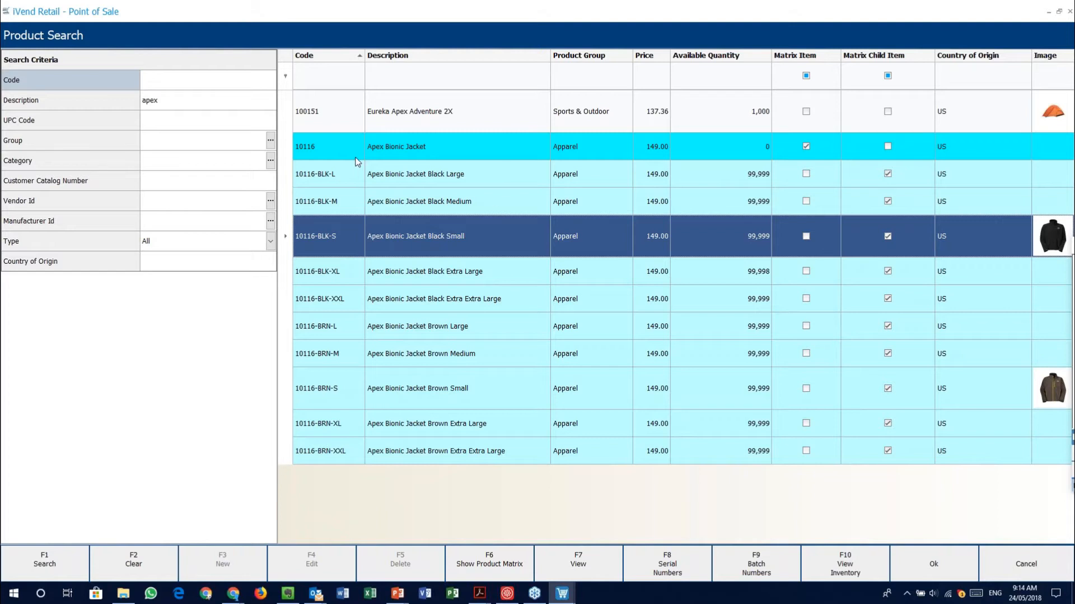
Show the product matrix for item 10116 Apex Bionic Jacket, view its primary attribute choices and cancel the selection.
{"action": "left_click", "coordinate": [429, 160]}
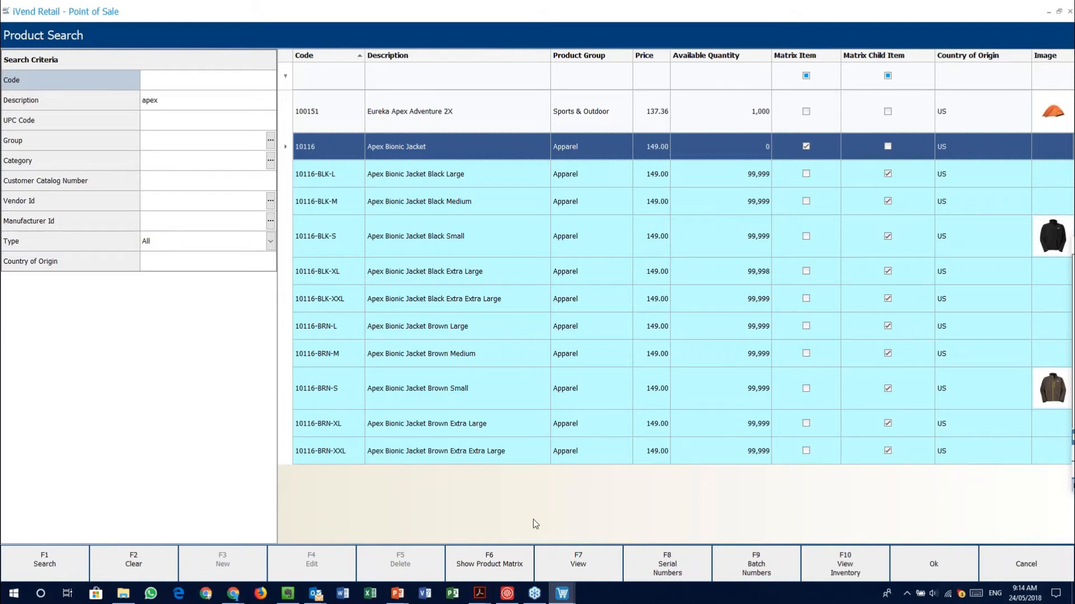
{"action": "left_click", "coordinate": [514, 569]}
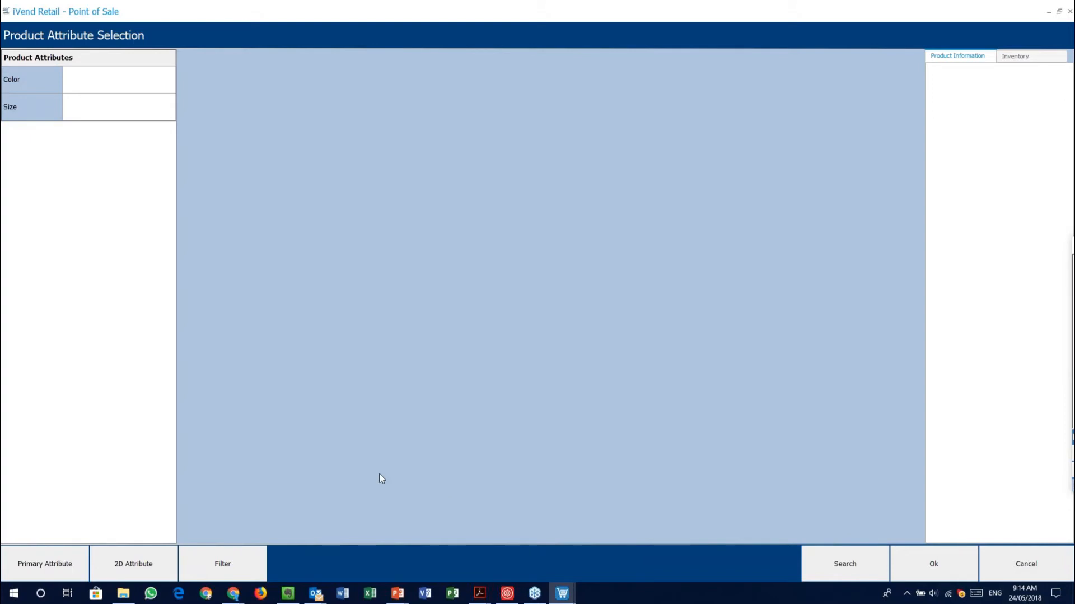
{"action": "left_click", "coordinate": [53, 563]}
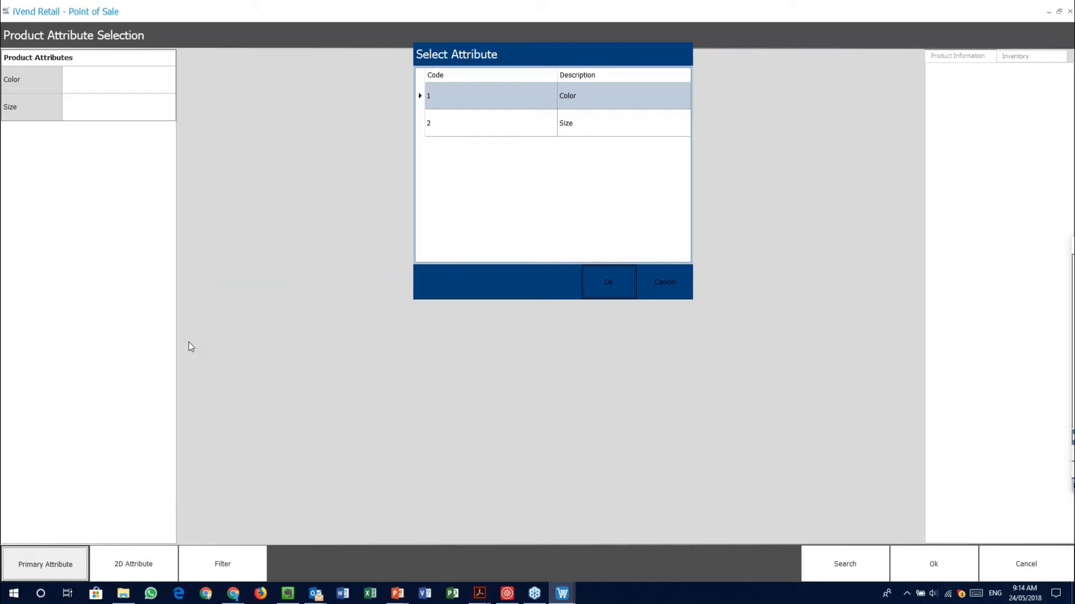
{"action": "left_click", "coordinate": [665, 281]}
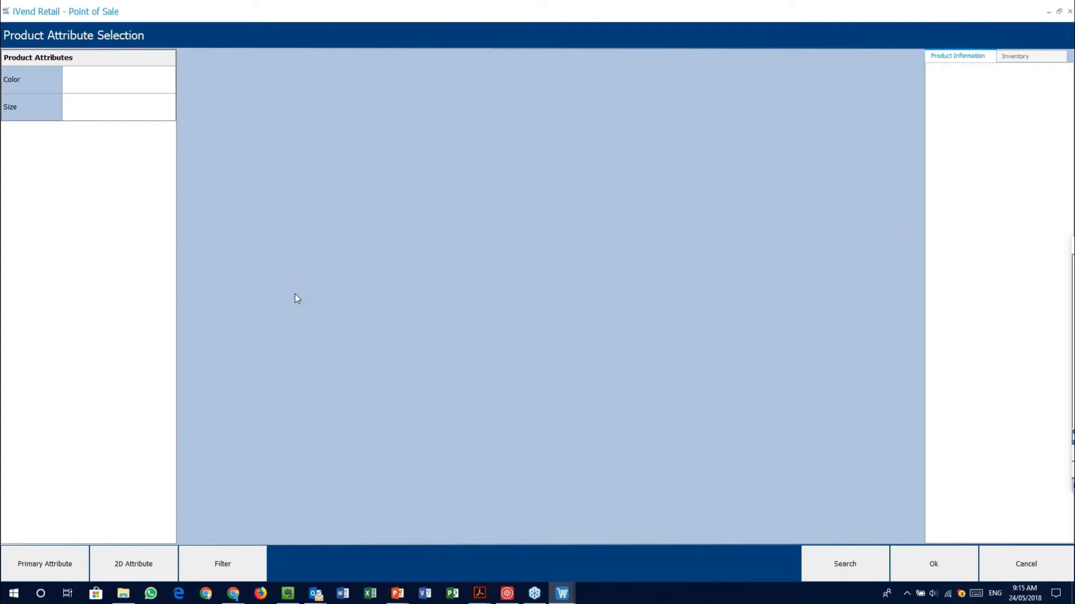
{"action": "key", "text": "Escape"}
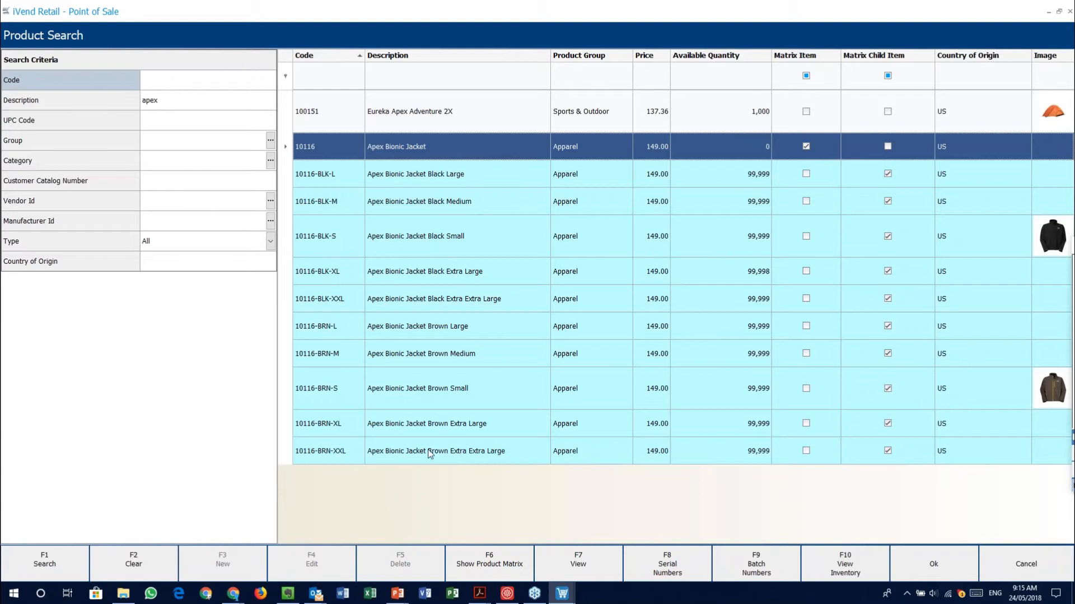
{"action": "left_click", "coordinate": [483, 574]}
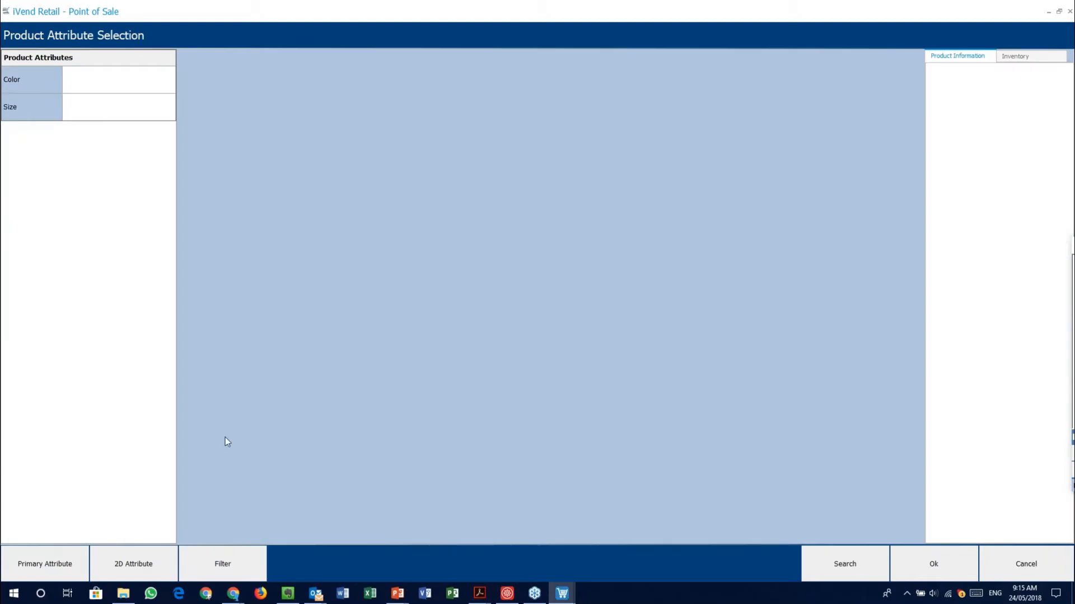
{"action": "left_click", "coordinate": [53, 569]}
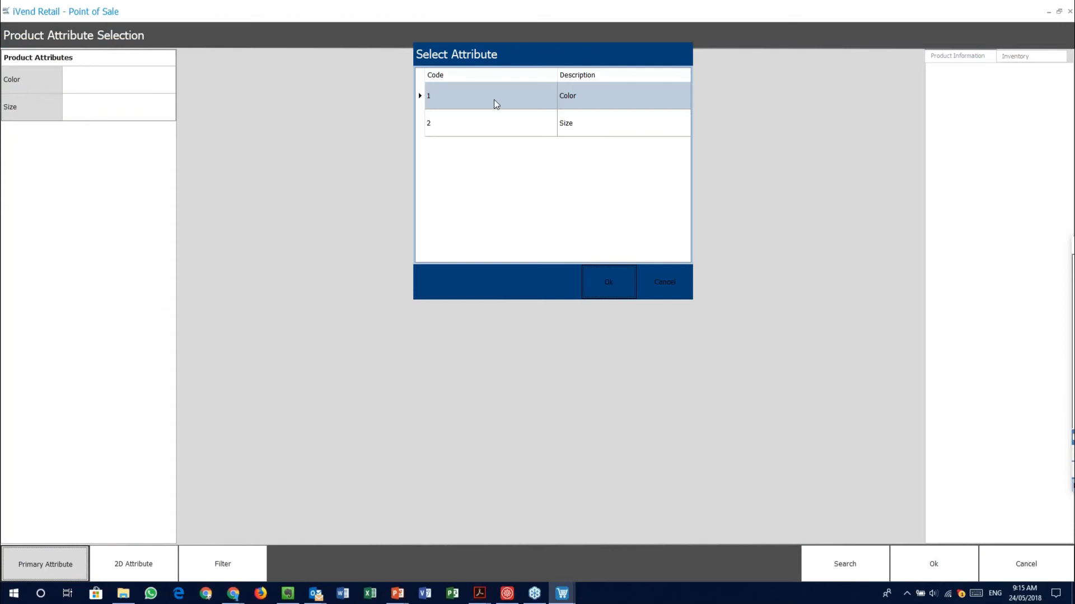
{"action": "left_click", "coordinate": [496, 105]}
{"action": "left_click", "coordinate": [619, 284]}
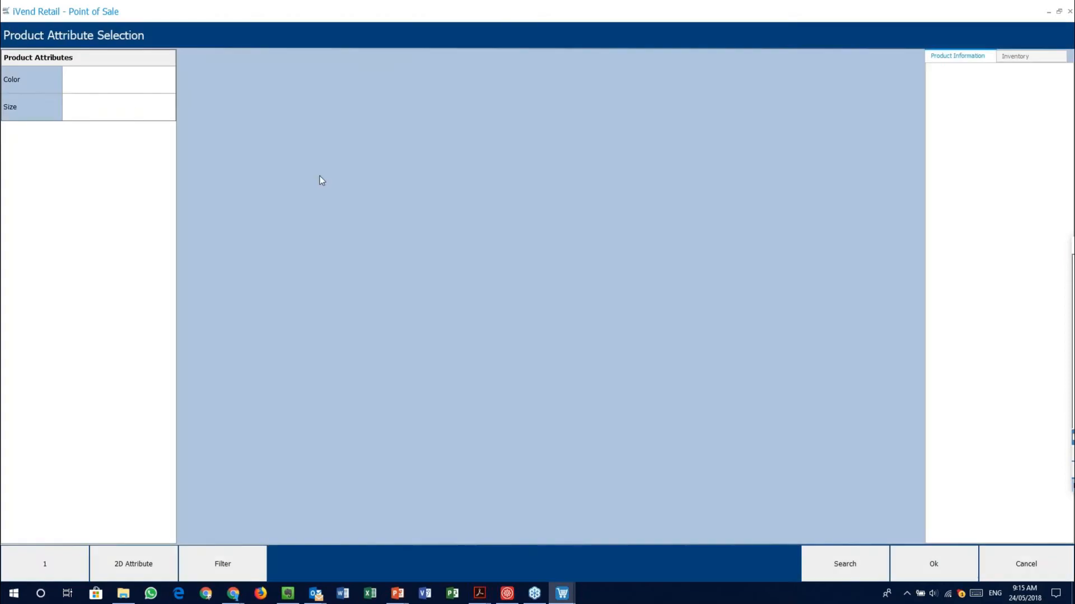
{"action": "left_click", "coordinate": [142, 565]}
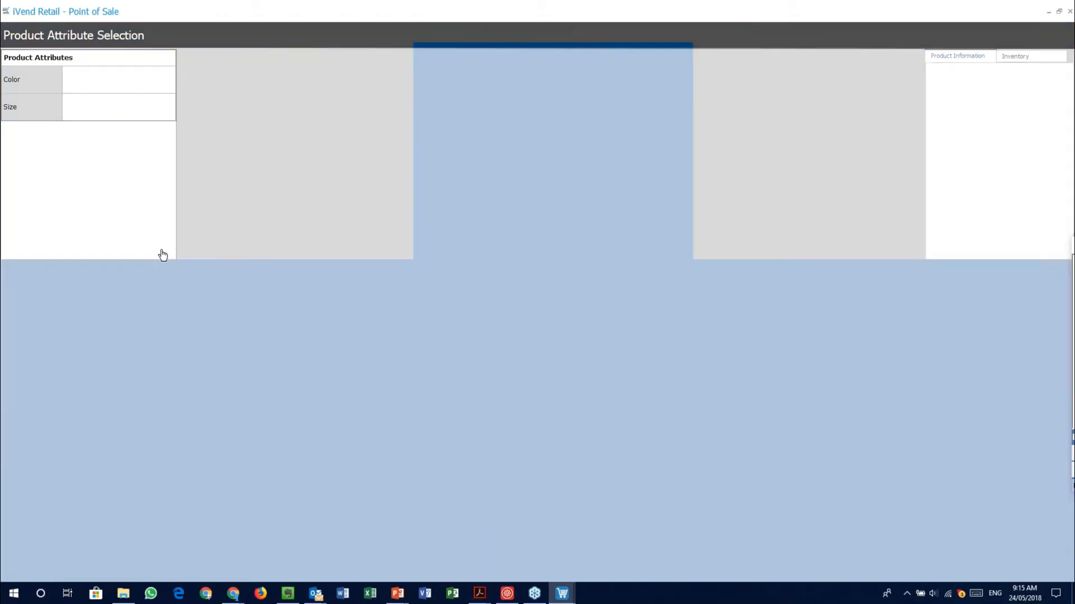
{"action": "left_click", "coordinate": [493, 123]}
{"action": "left_click", "coordinate": [608, 282]}
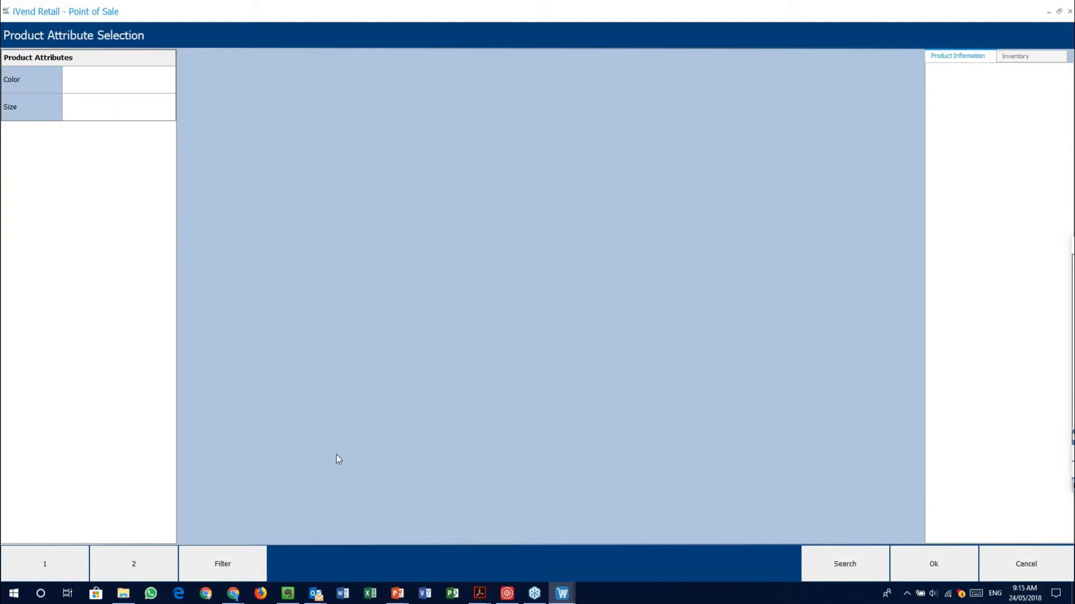
{"action": "left_click", "coordinate": [230, 562]}
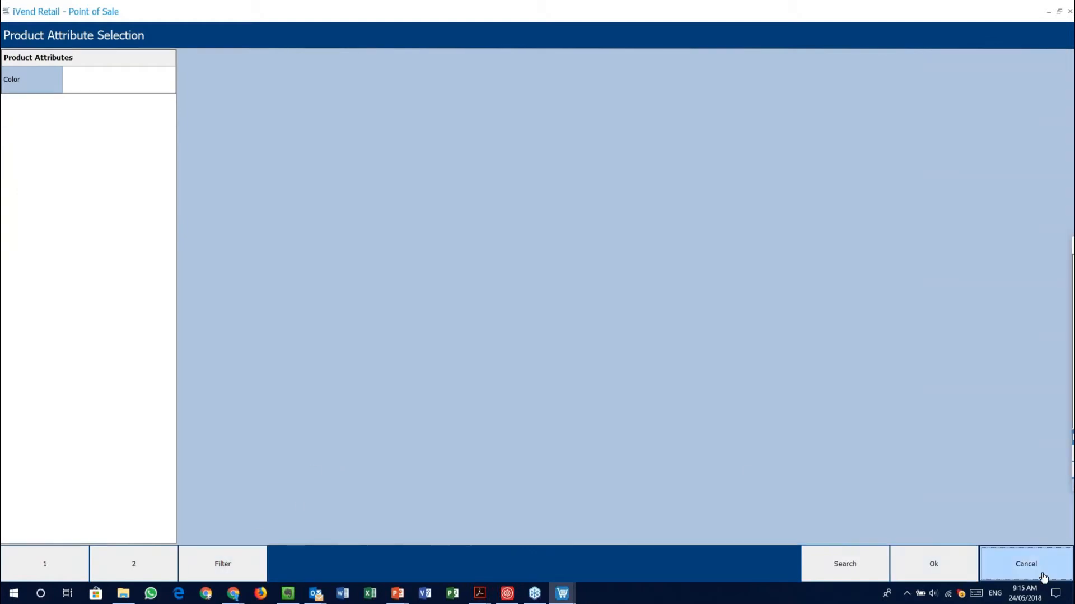
{"action": "left_click", "coordinate": [1026, 564]}
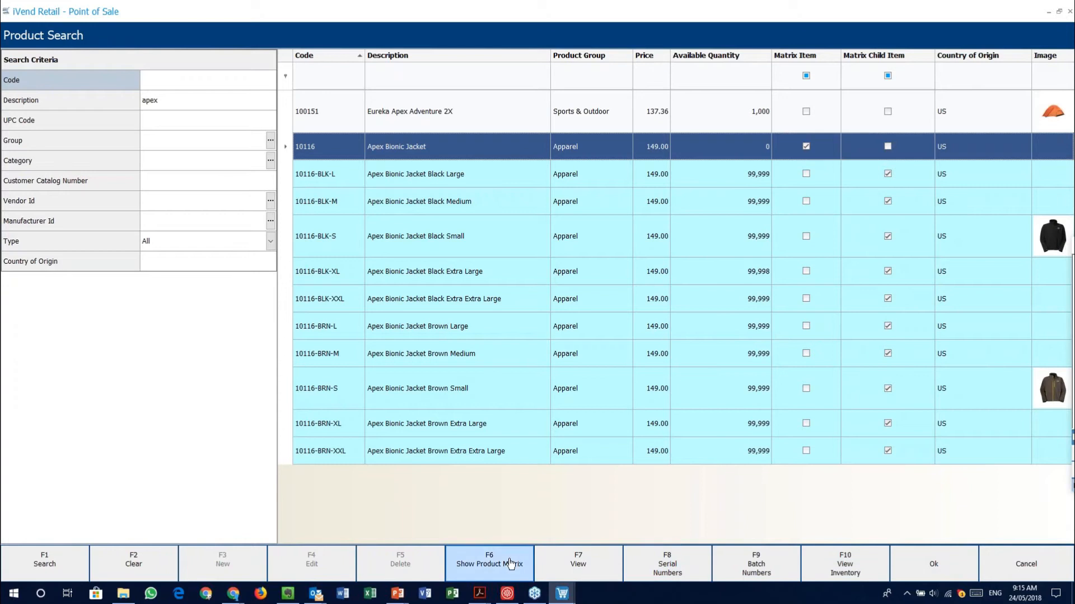
Show the Apex Bionic Jacket's product matrix with Color as primary attribute and Size as 2D attribute, and search its variants.
{"action": "left_click", "coordinate": [489, 563]}
{"action": "left_click", "coordinate": [100, 78]}
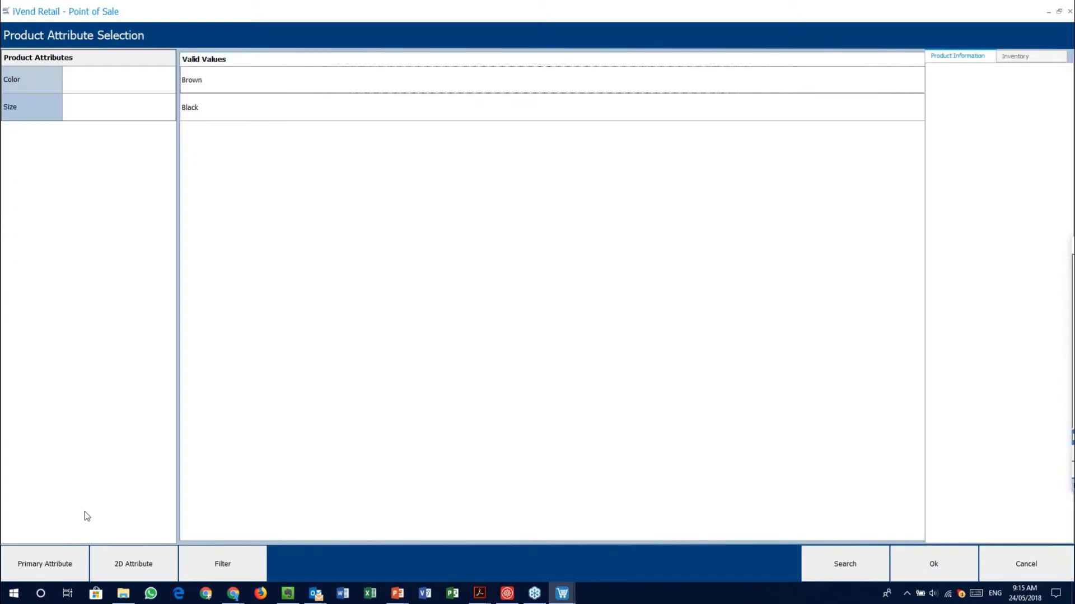
{"action": "left_click", "coordinate": [45, 565]}
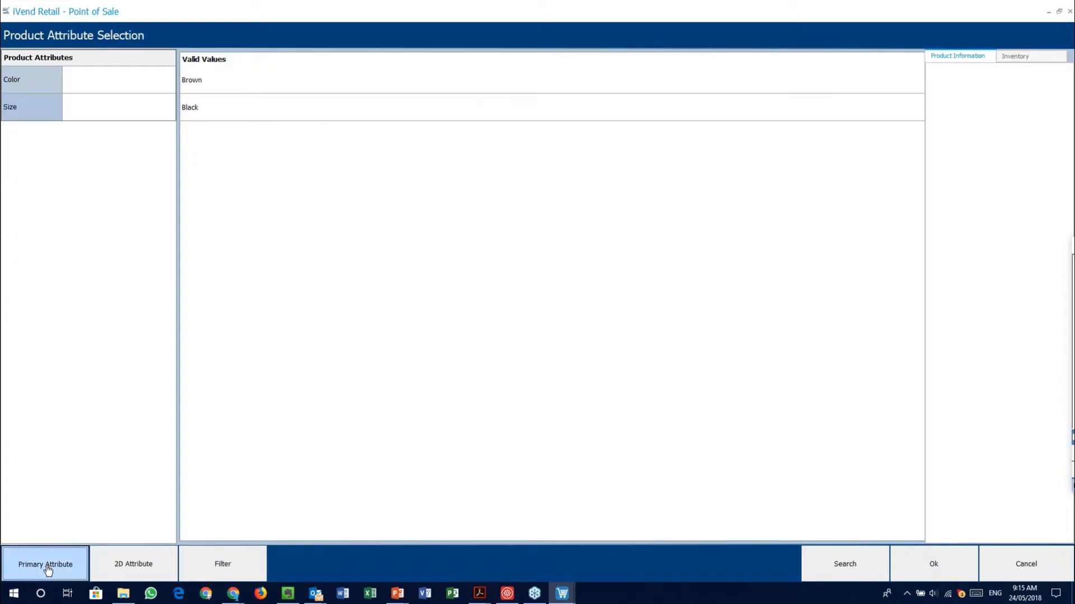
{"action": "left_click", "coordinate": [528, 101]}
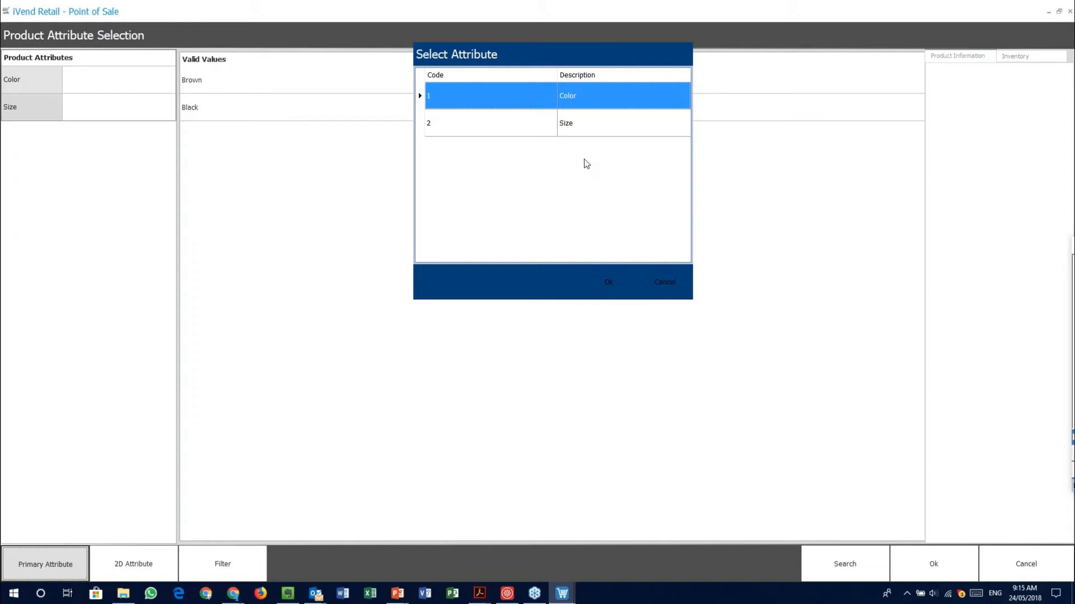
{"action": "left_click", "coordinate": [608, 282]}
{"action": "left_click", "coordinate": [140, 562]}
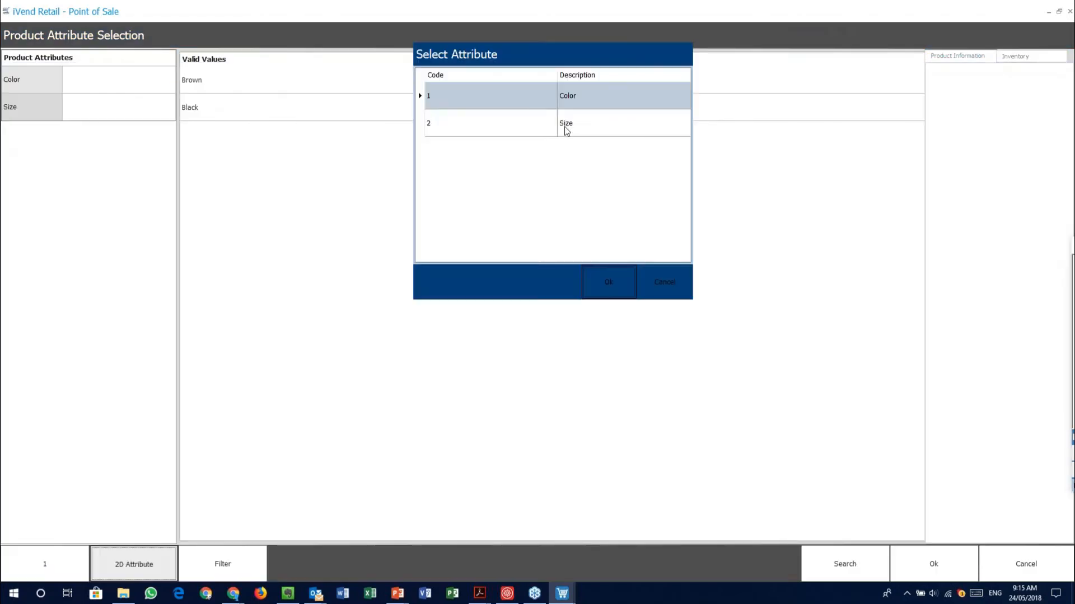
{"action": "left_click", "coordinate": [567, 130]}
{"action": "left_click", "coordinate": [597, 289]}
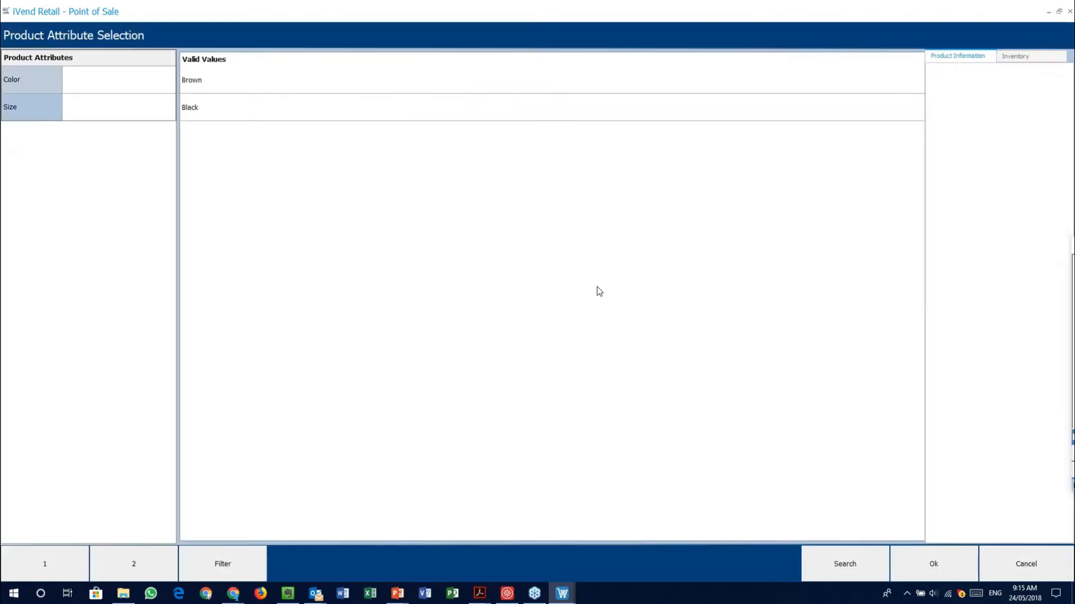
{"action": "left_click", "coordinate": [845, 568]}
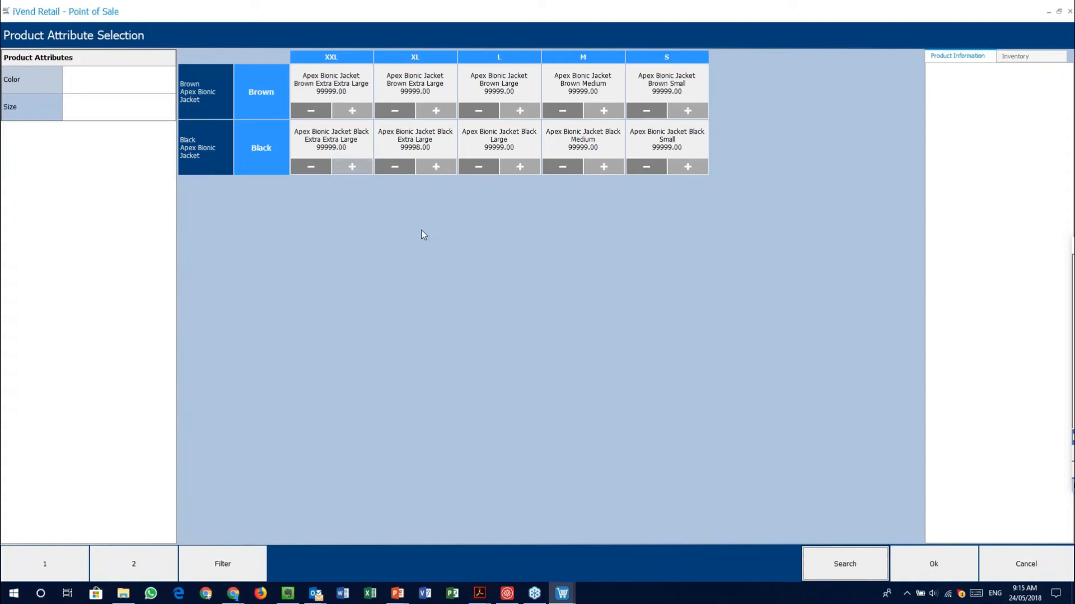
Examine the product information and warehouse inventory of the brown jacket variants, including Extra Extra Large and Small, and cancel back to the sale.
{"action": "left_click", "coordinate": [346, 79]}
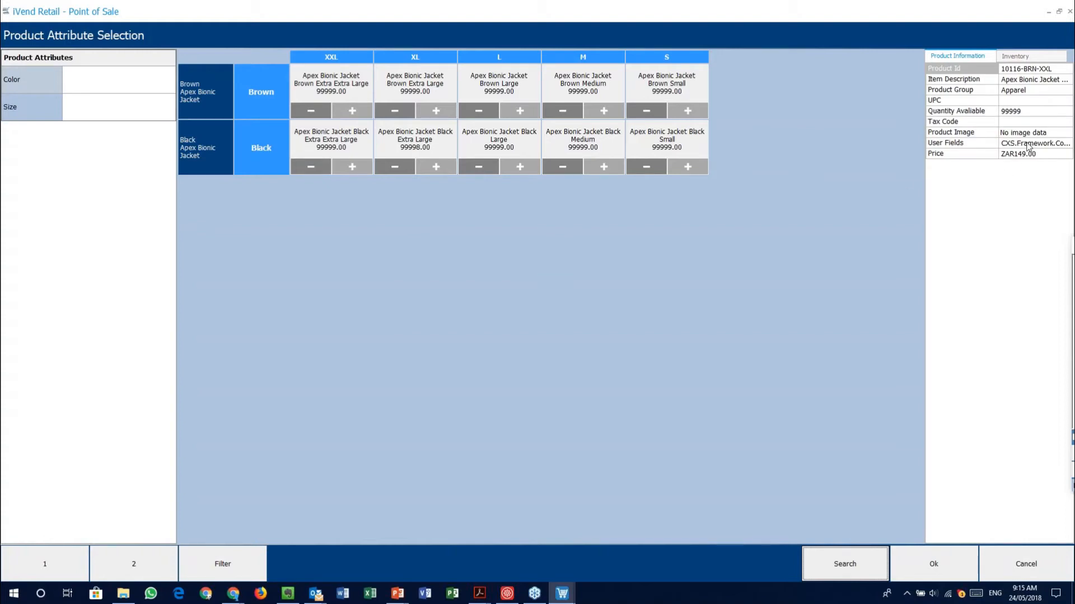
{"action": "left_click", "coordinate": [475, 90]}
{"action": "left_click", "coordinate": [436, 89]}
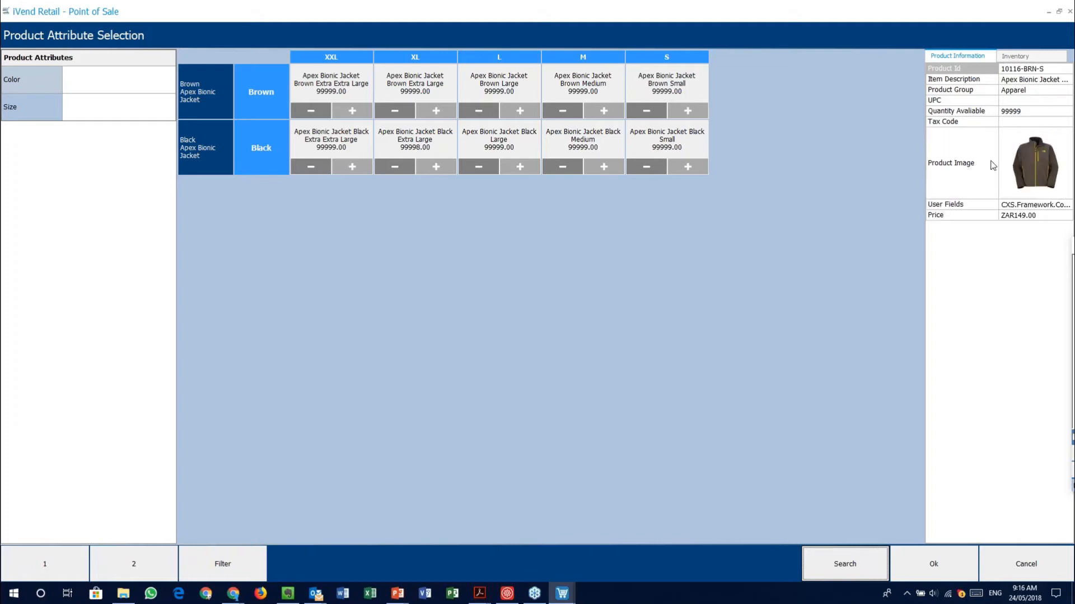
{"action": "left_click", "coordinate": [1023, 57]}
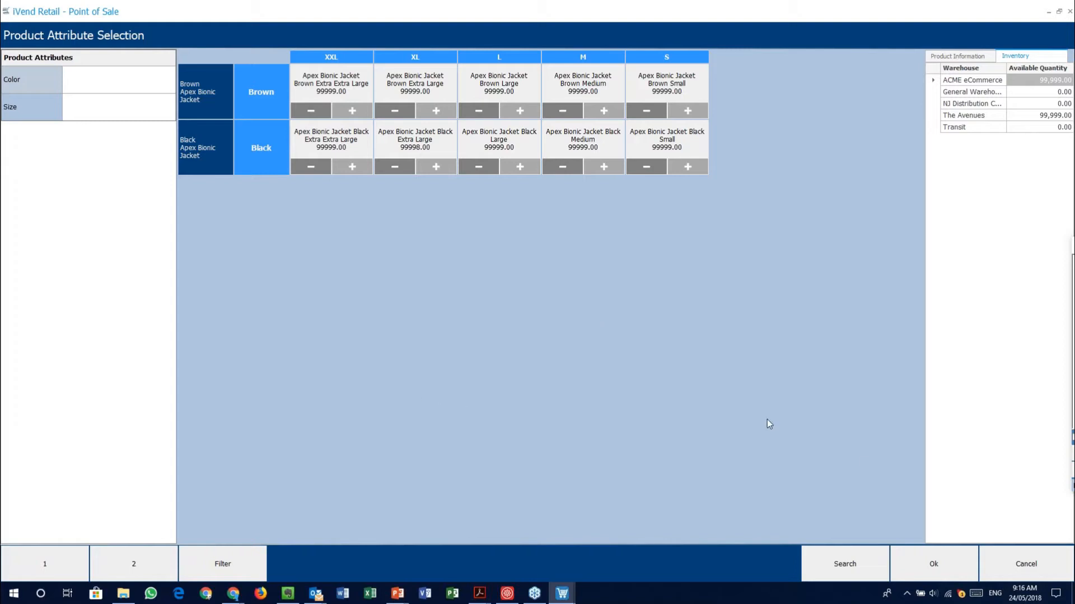
{"action": "left_click", "coordinate": [1026, 566]}
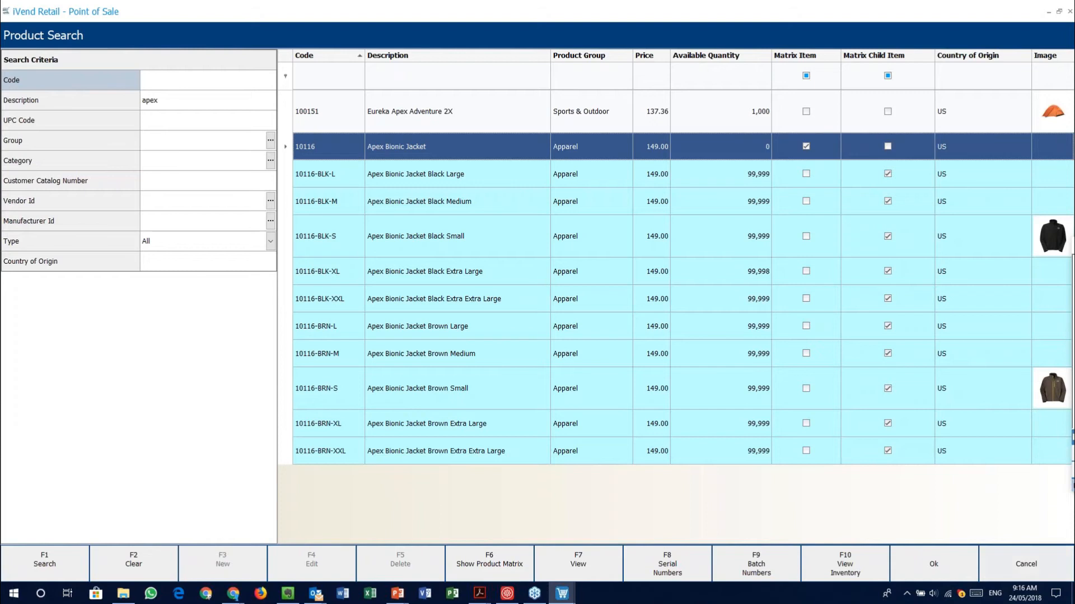
{"action": "left_click", "coordinate": [1039, 571]}
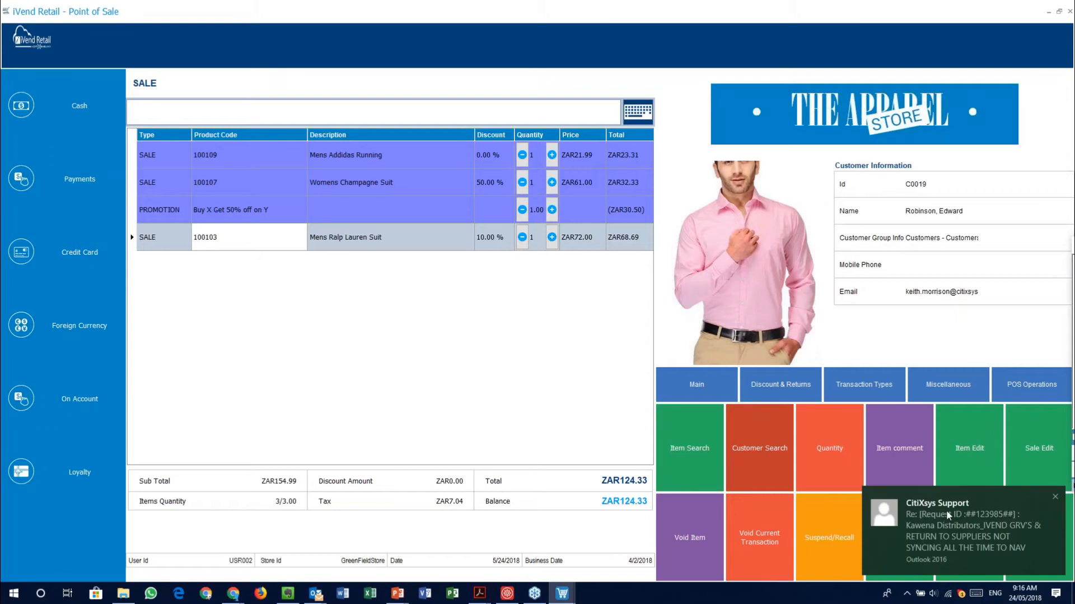
{"action": "left_click", "coordinate": [1055, 480]}
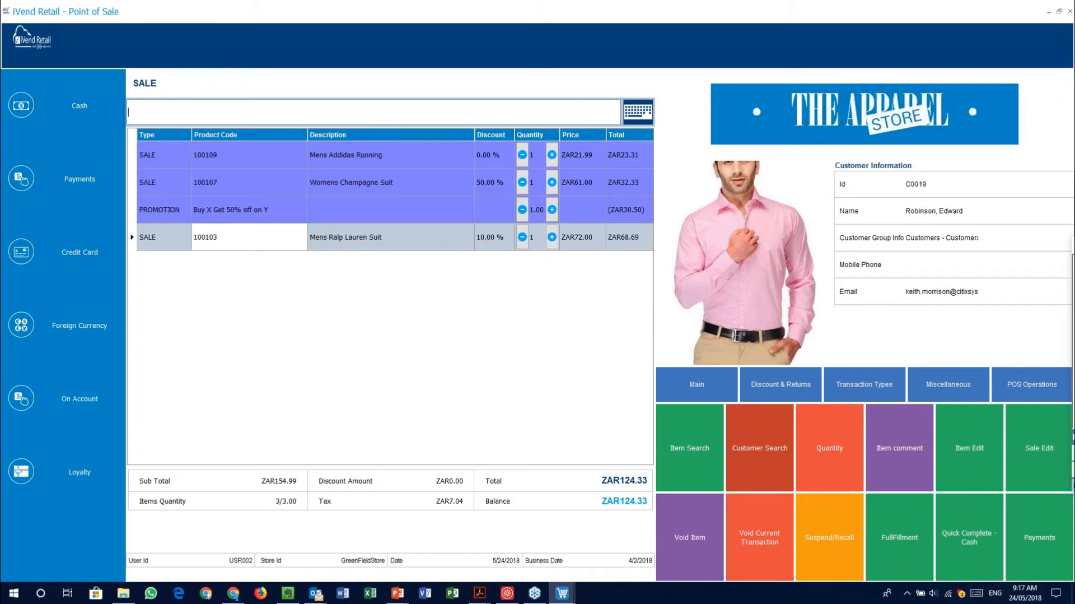
List all customers in the customer search, look through their phone and trend details, and cancel without changing the sale's customer.
{"action": "left_click", "coordinate": [765, 451]}
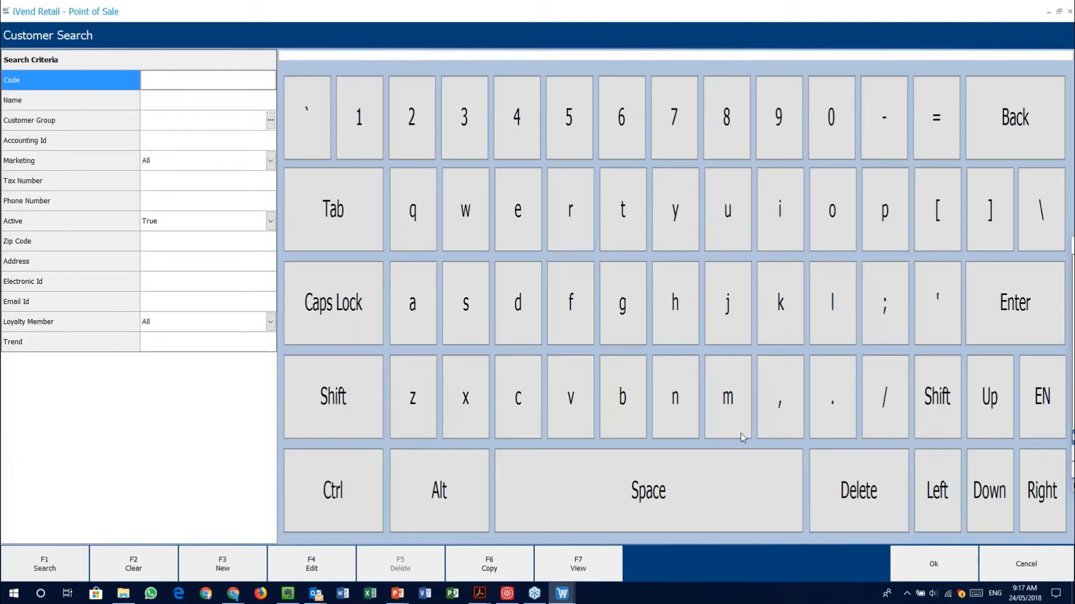
{"action": "left_click", "coordinate": [28, 558]}
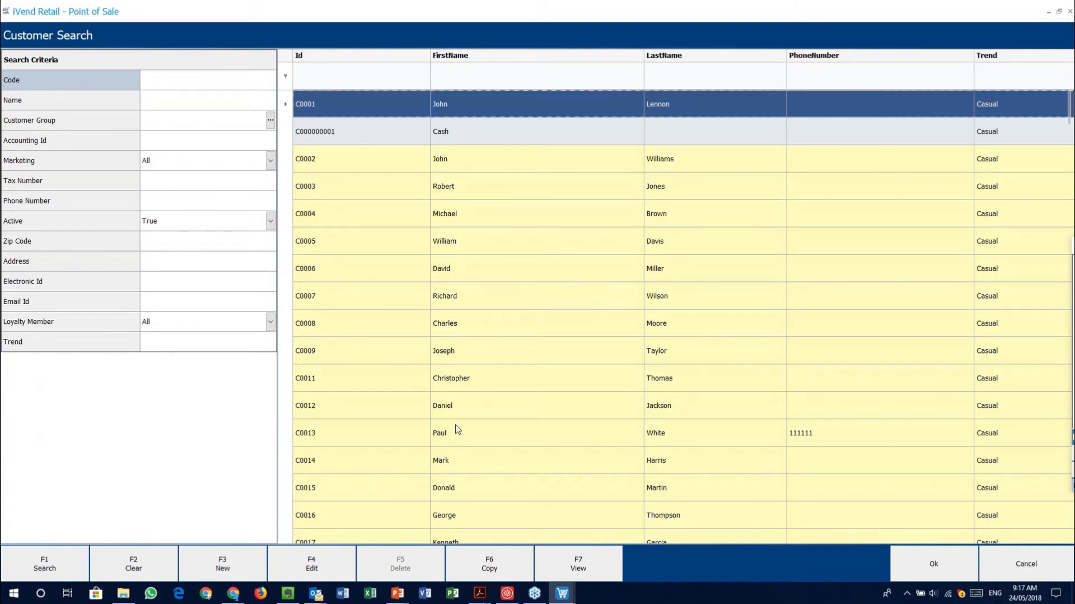
{"action": "left_click", "coordinate": [456, 426]}
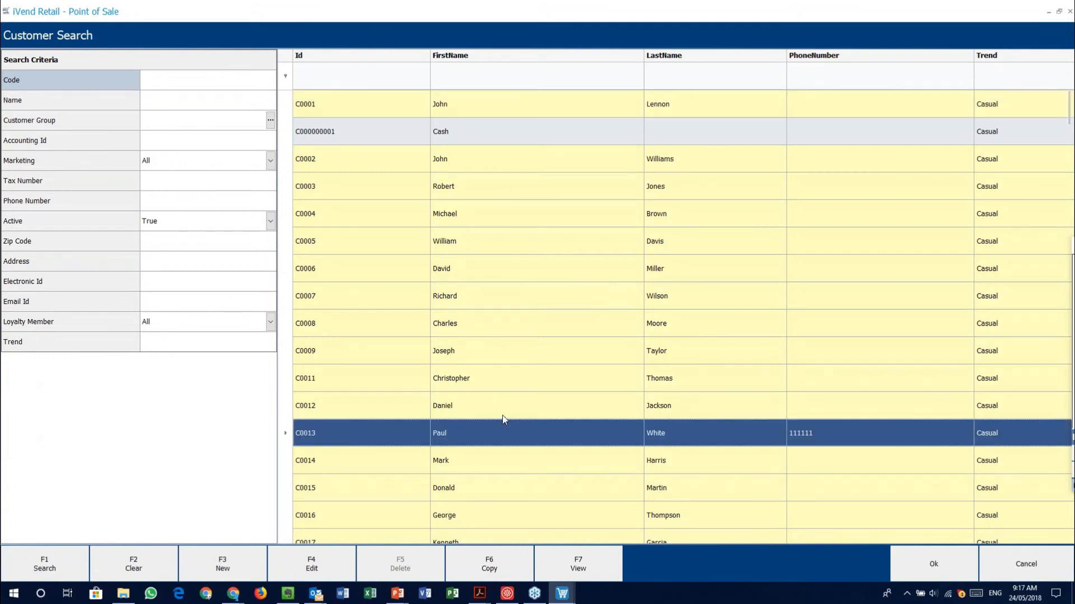
{"action": "scroll", "coordinate": [511, 409], "scroll_direction": "down", "scroll_amount": 2}
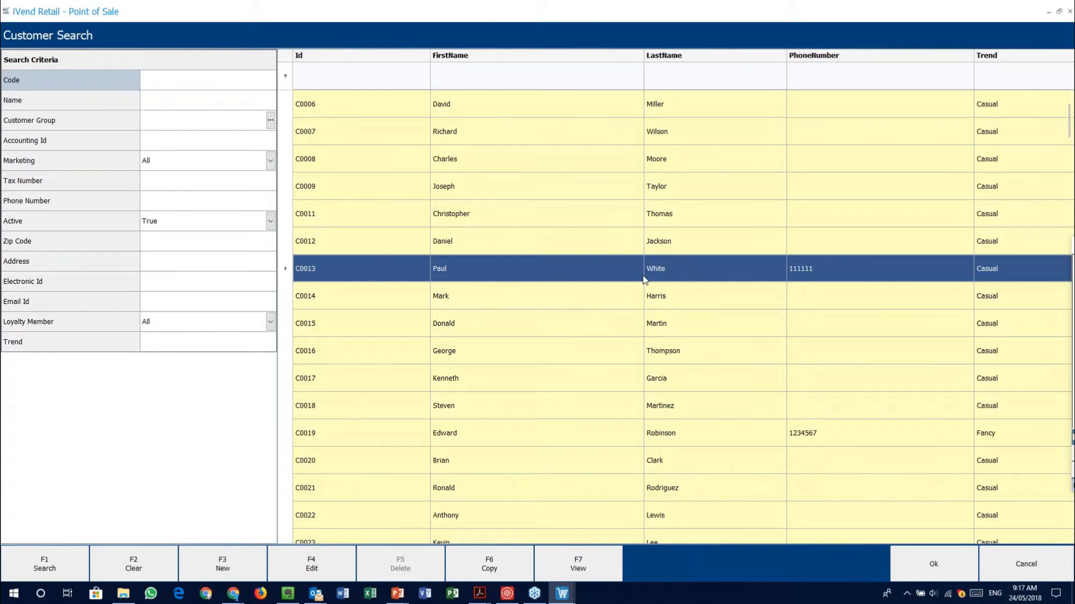
{"action": "left_click", "coordinate": [1005, 559]}
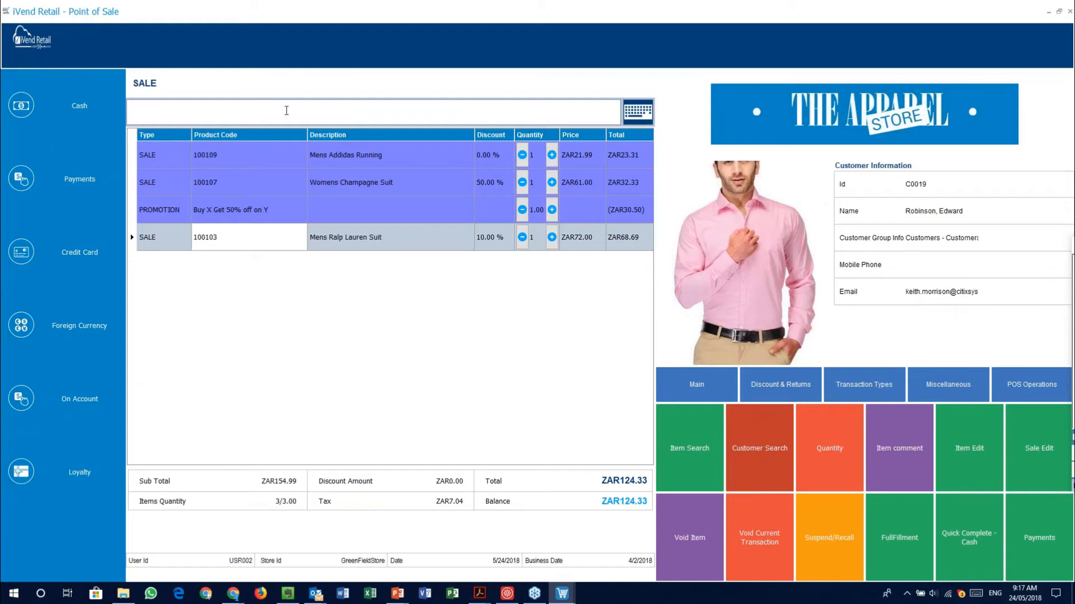
Search products from the scan field for "white", look through the matching items and cancel the search.
{"action": "type", "text": "addi"}
{"action": "key", "text": "Return"}
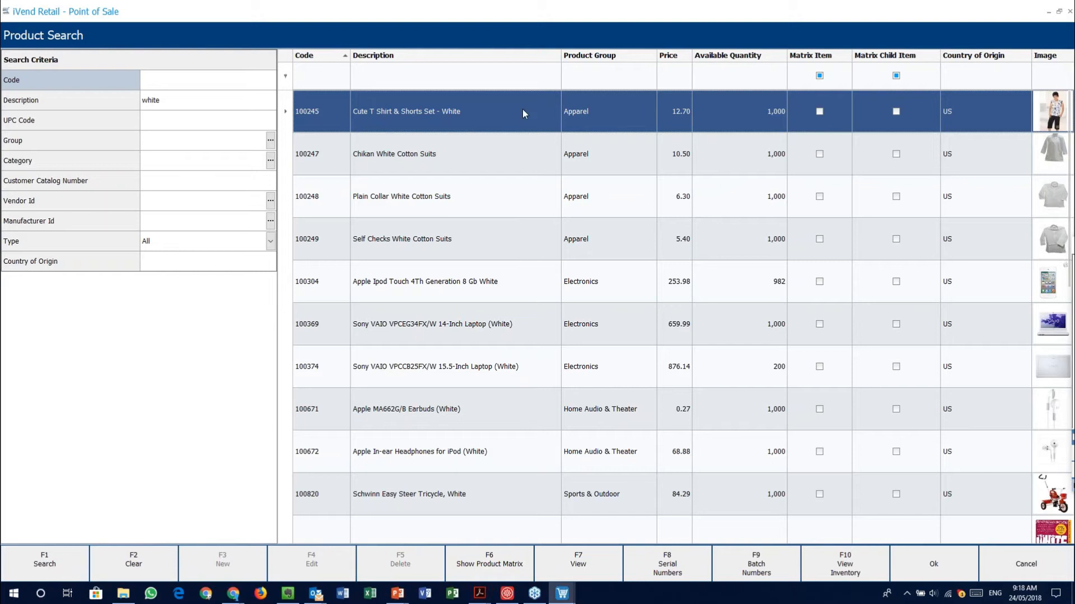
{"action": "scroll", "coordinate": [851, 267], "scroll_direction": "down", "scroll_amount": 3}
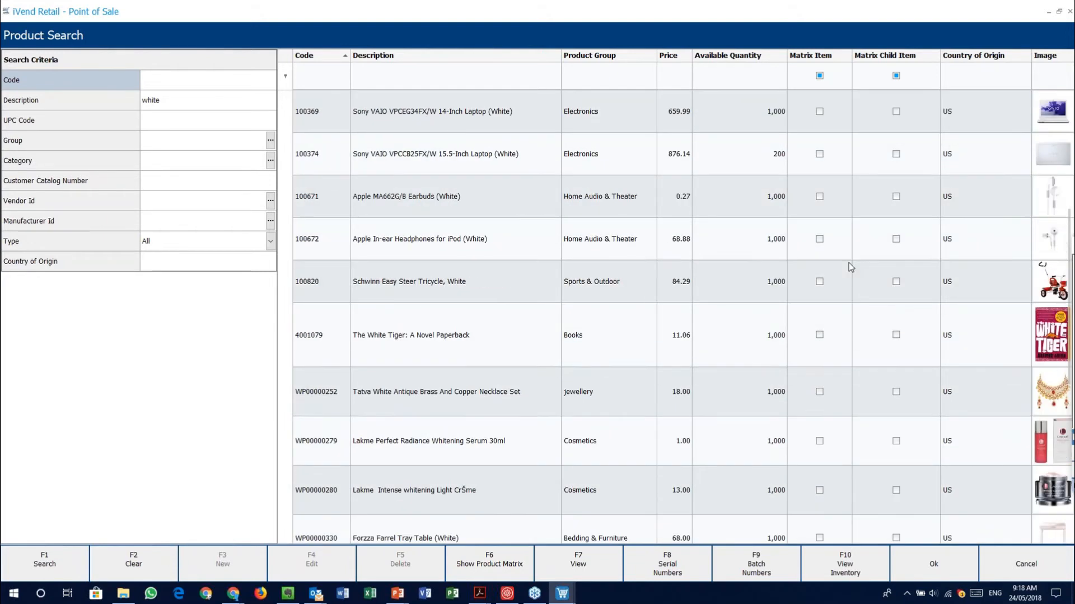
{"action": "scroll", "coordinate": [851, 267], "scroll_direction": "up", "scroll_amount": 3}
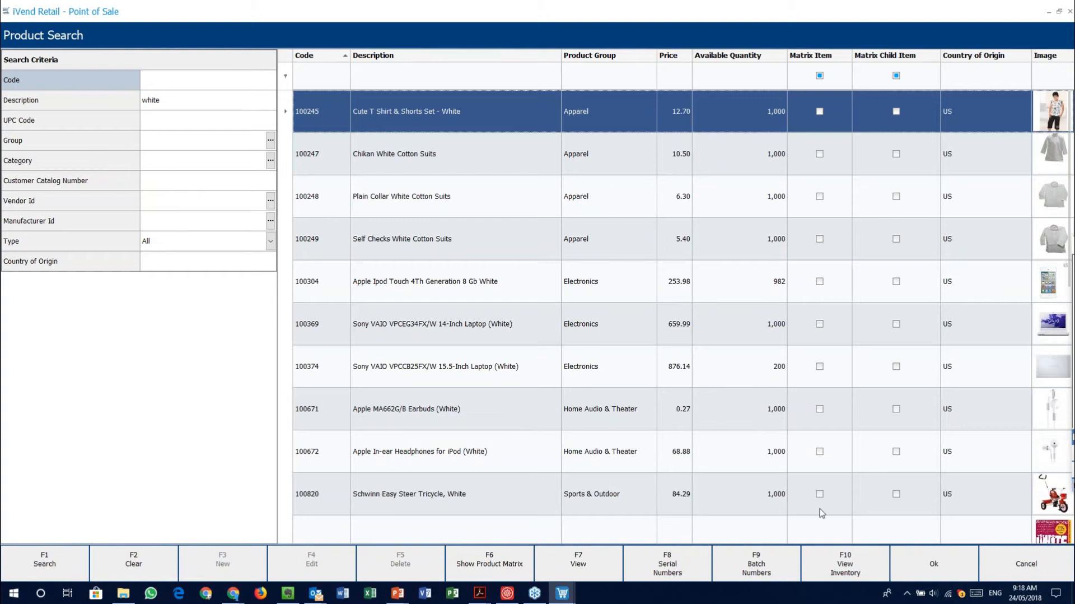
{"action": "left_click", "coordinate": [1030, 569]}
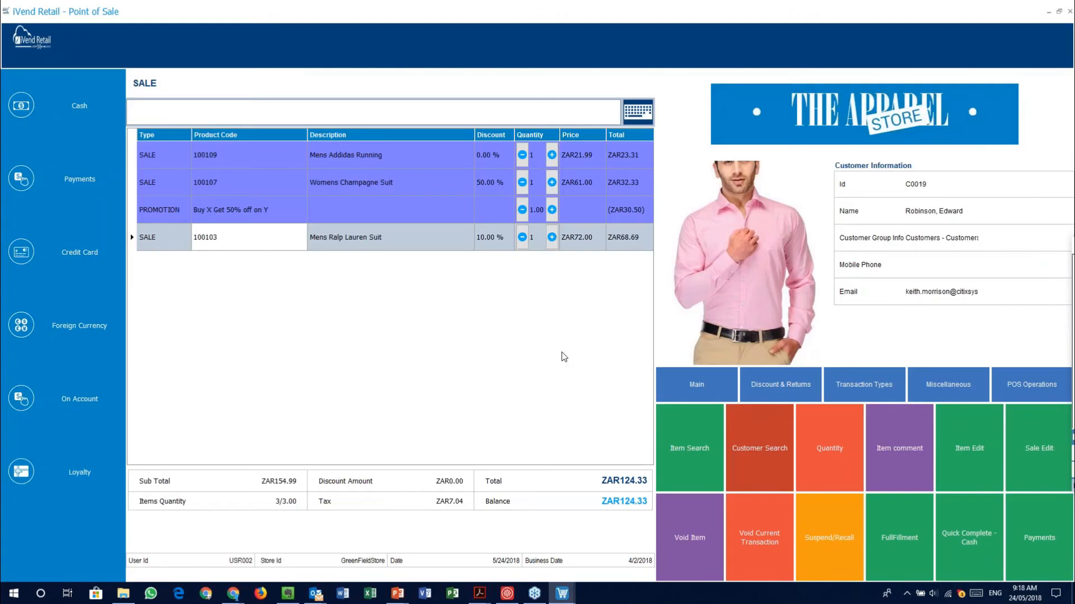
Find the customer with the Fancy trend in the customer search and open that customer's record for editing.
{"action": "left_click", "coordinate": [750, 443]}
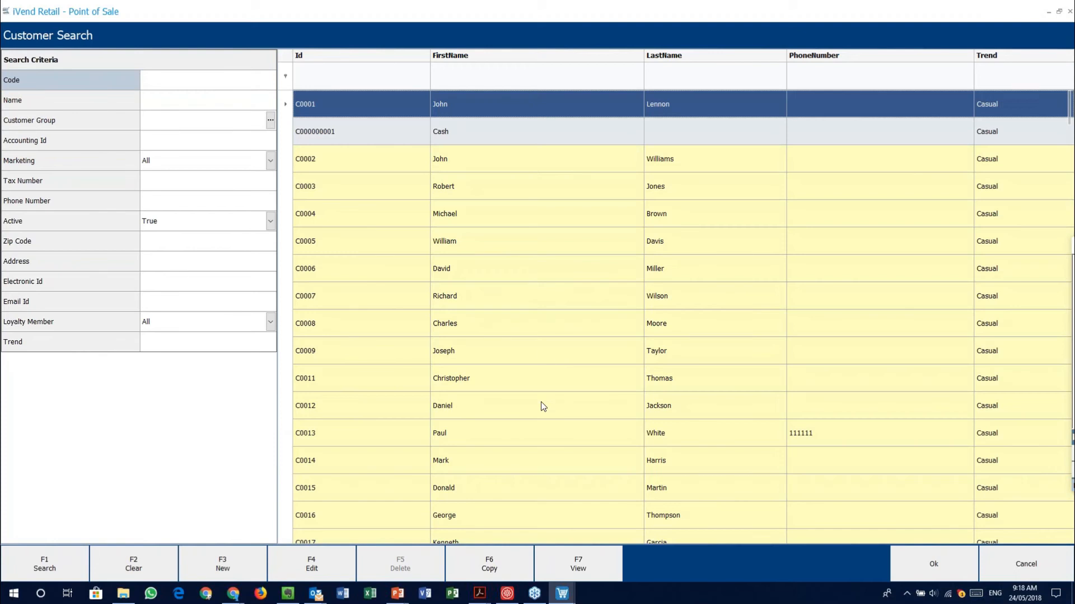
{"action": "scroll", "coordinate": [542, 405], "scroll_direction": "down", "scroll_amount": 7}
{"action": "scroll", "coordinate": [541, 422], "scroll_direction": "down", "scroll_amount": 1}
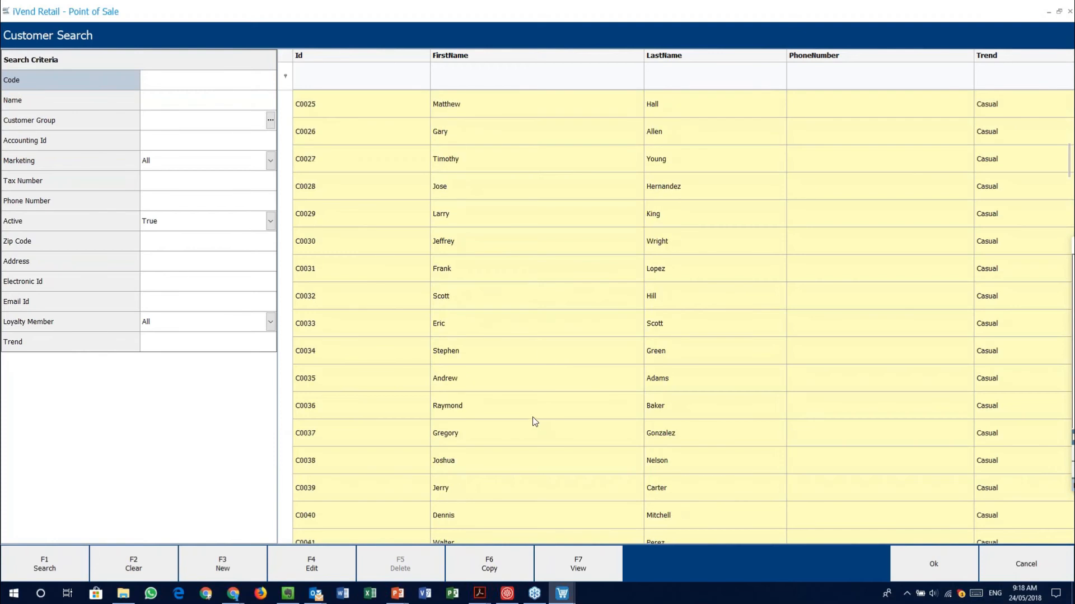
{"action": "scroll", "coordinate": [451, 188], "scroll_direction": "up", "scroll_amount": 3}
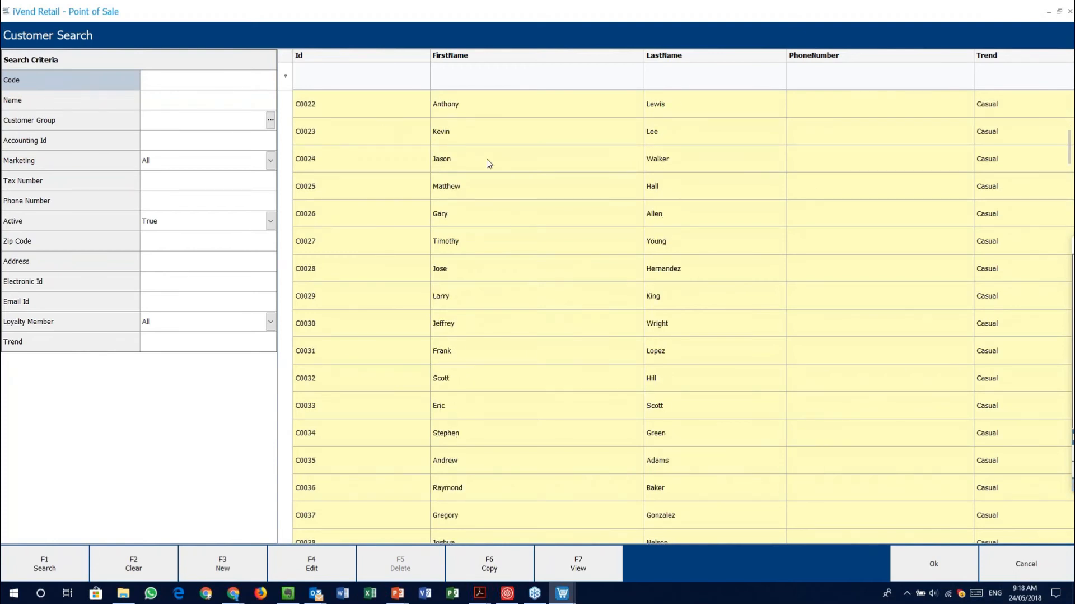
{"action": "left_click", "coordinate": [379, 197]}
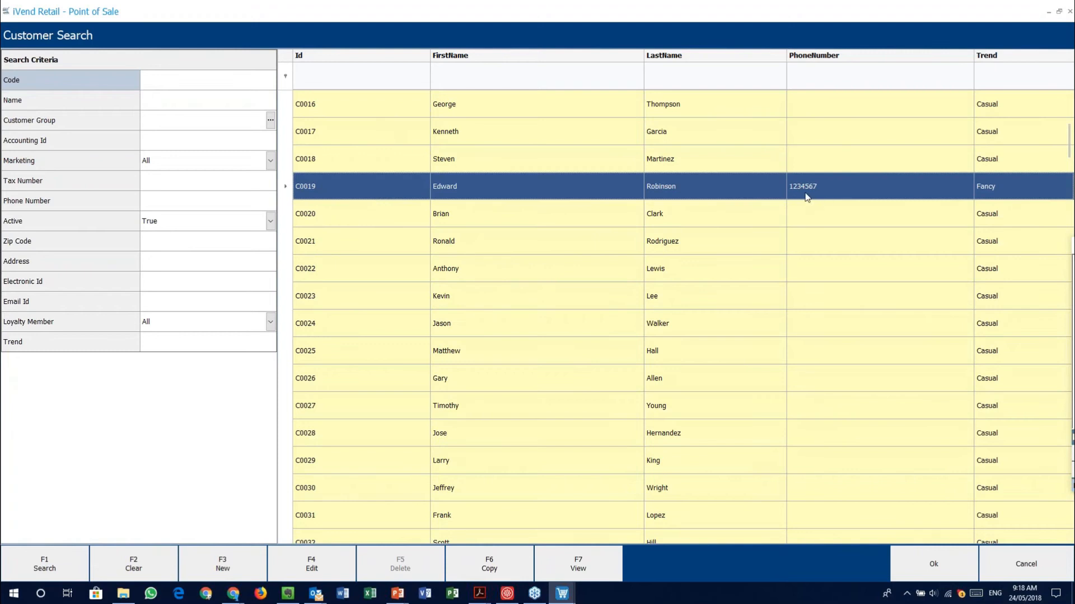
{"action": "scroll", "coordinate": [806, 197], "scroll_direction": "up", "scroll_amount": 2}
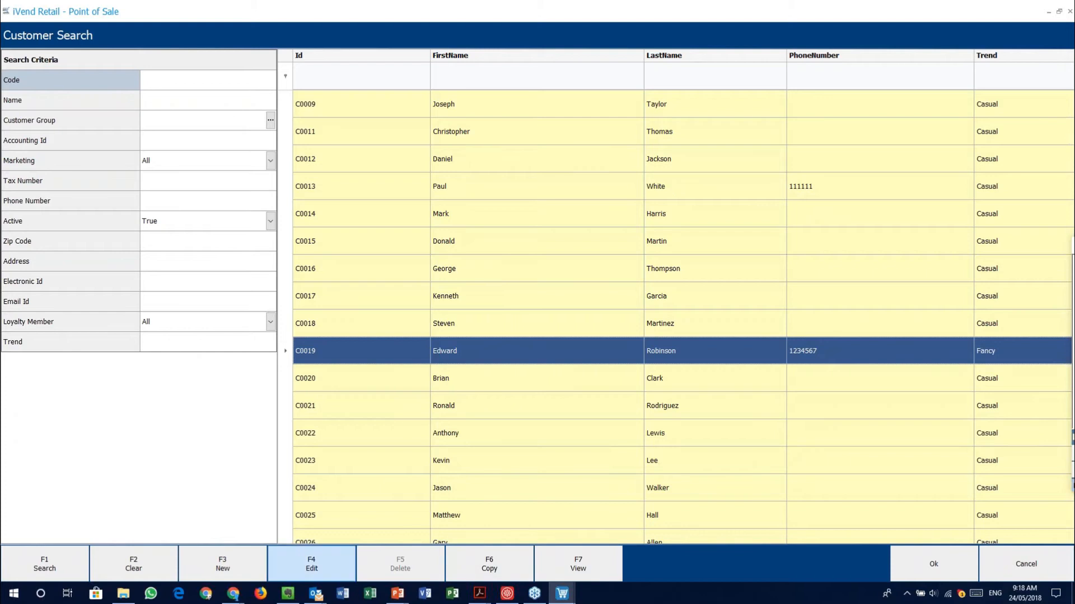
{"action": "left_click", "coordinate": [322, 546]}
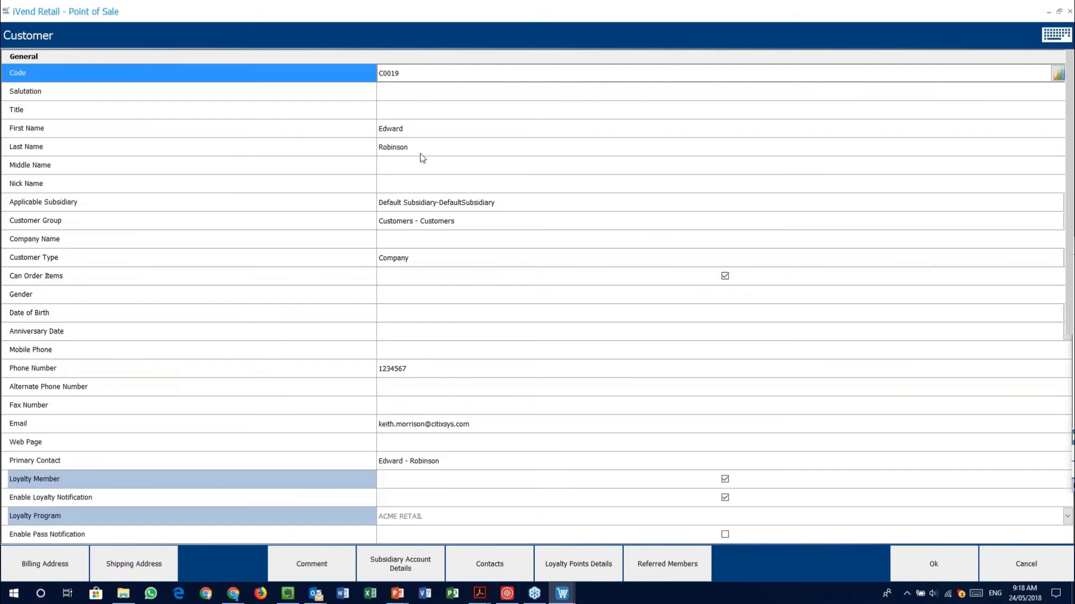
Open the sales analytics dashboard from the code field of the open customer record.
{"action": "left_click", "coordinate": [1068, 24]}
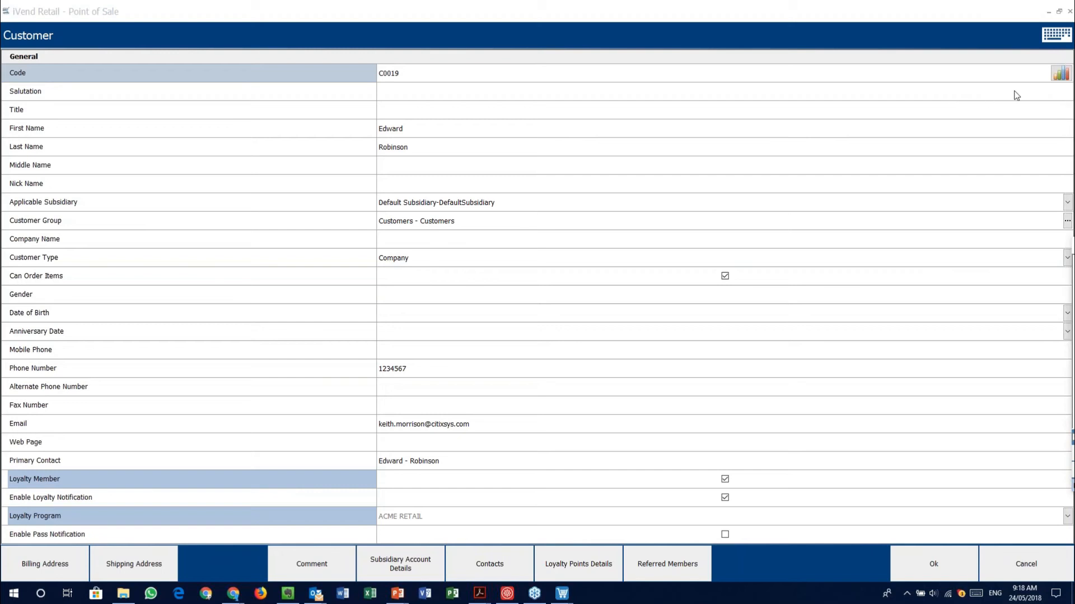
{"action": "left_click", "coordinate": [1056, 77]}
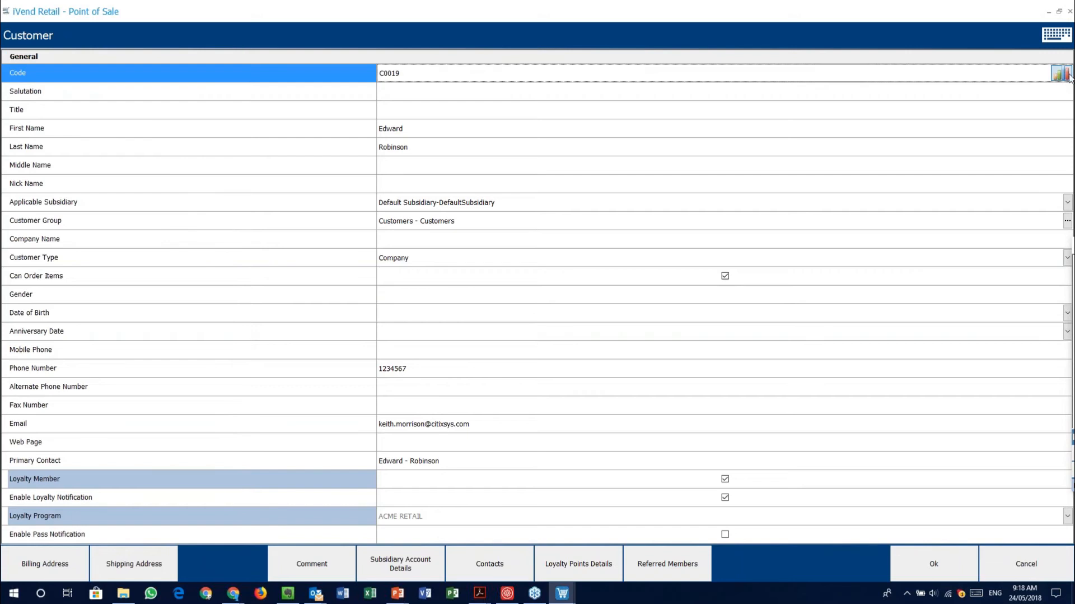
{"action": "left_click", "coordinate": [1061, 74]}
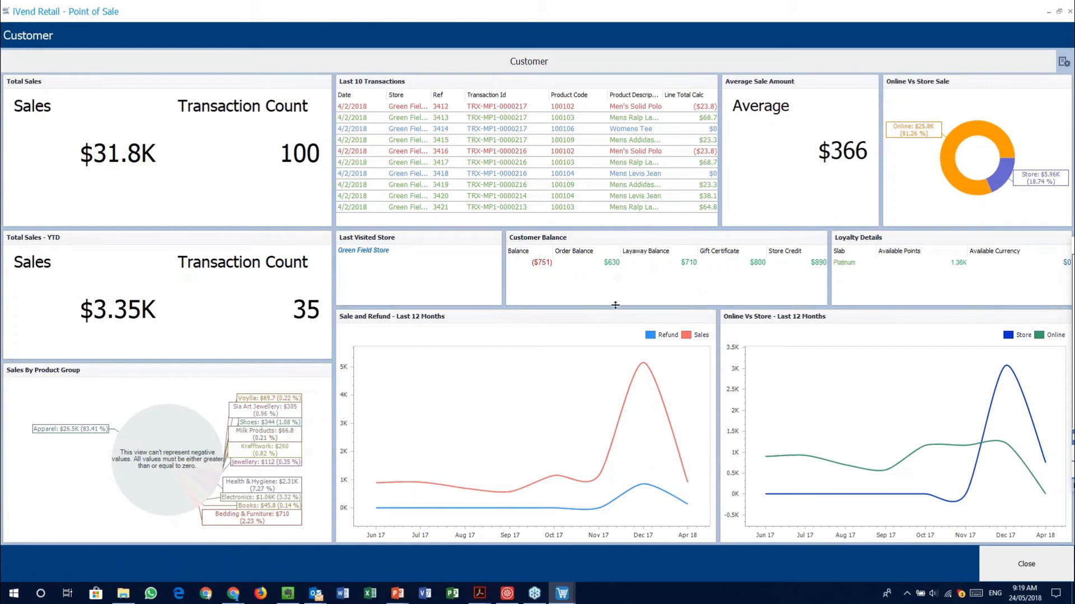
Switch to the PowerPoint presentation, review the personalized shopping experience text on The Path To Purchase slide, and return to iVend Retail.
{"action": "mouse_move", "coordinate": [631, 391]}
{"action": "left_click", "coordinate": [398, 592]}
{"action": "left_click", "coordinate": [469, 539]}
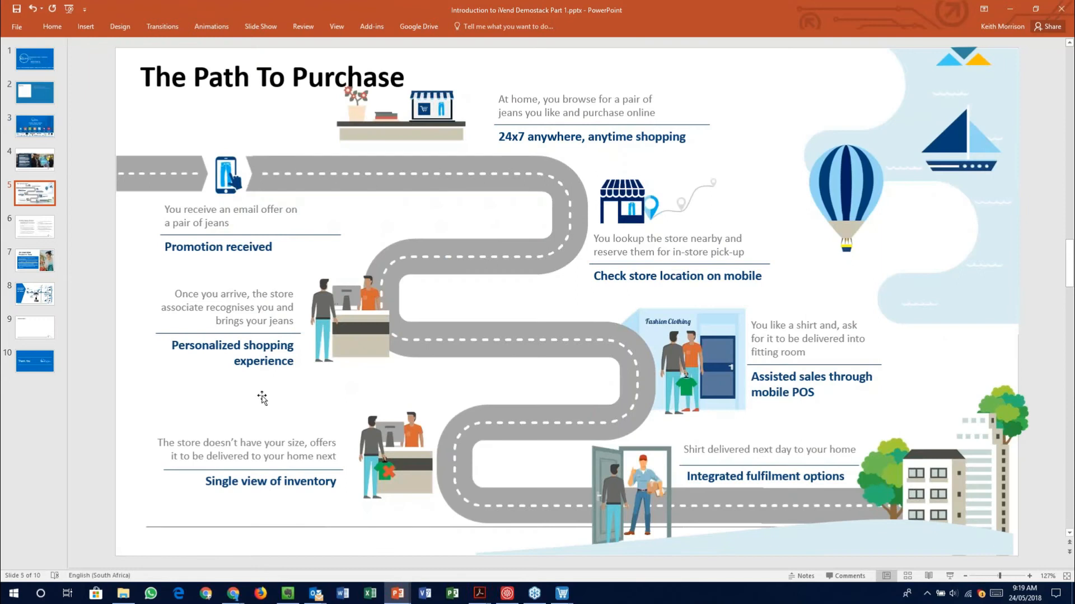
{"action": "left_click", "coordinate": [179, 292]}
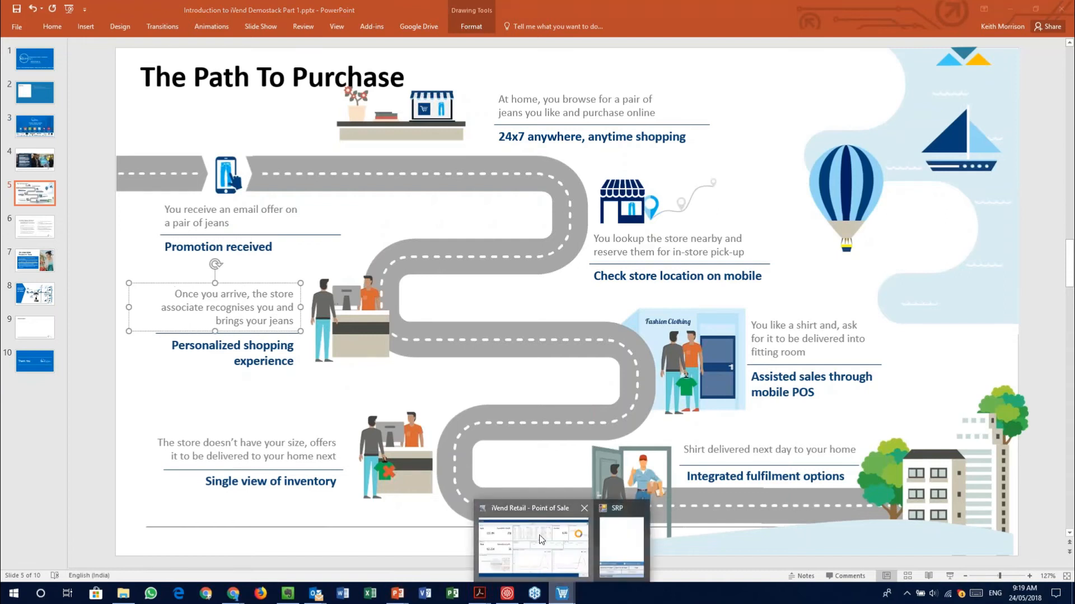
{"action": "left_click", "coordinate": [521, 560]}
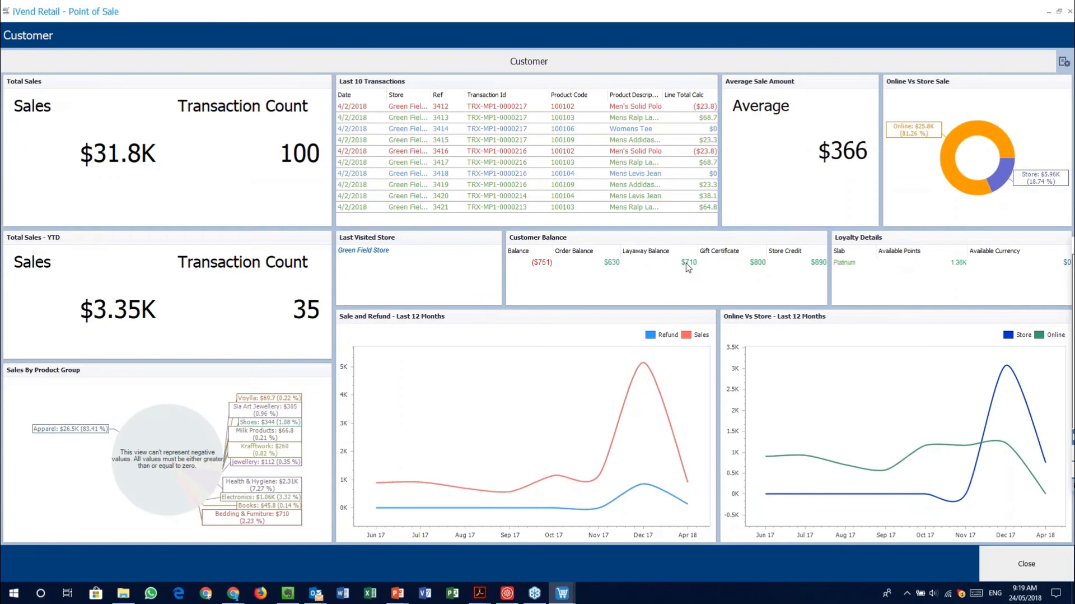
Close the customer dashboard, examine the customer's loyalty information and loyalty points details, and cancel back to the sale.
{"action": "left_click", "coordinate": [1022, 567]}
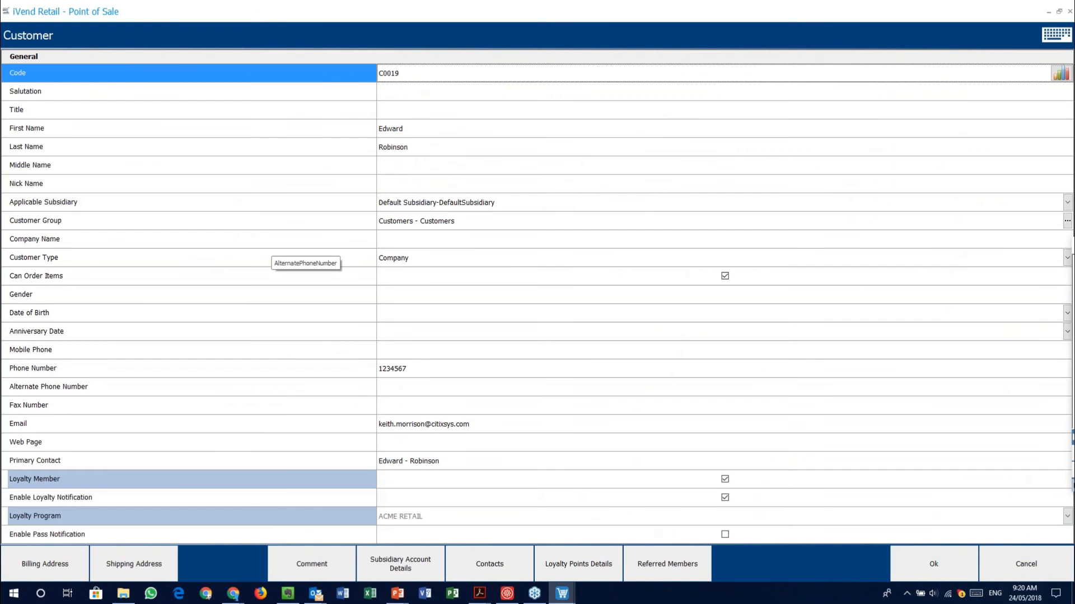
{"action": "scroll", "coordinate": [537, 297], "scroll_direction": "down", "scroll_amount": 6}
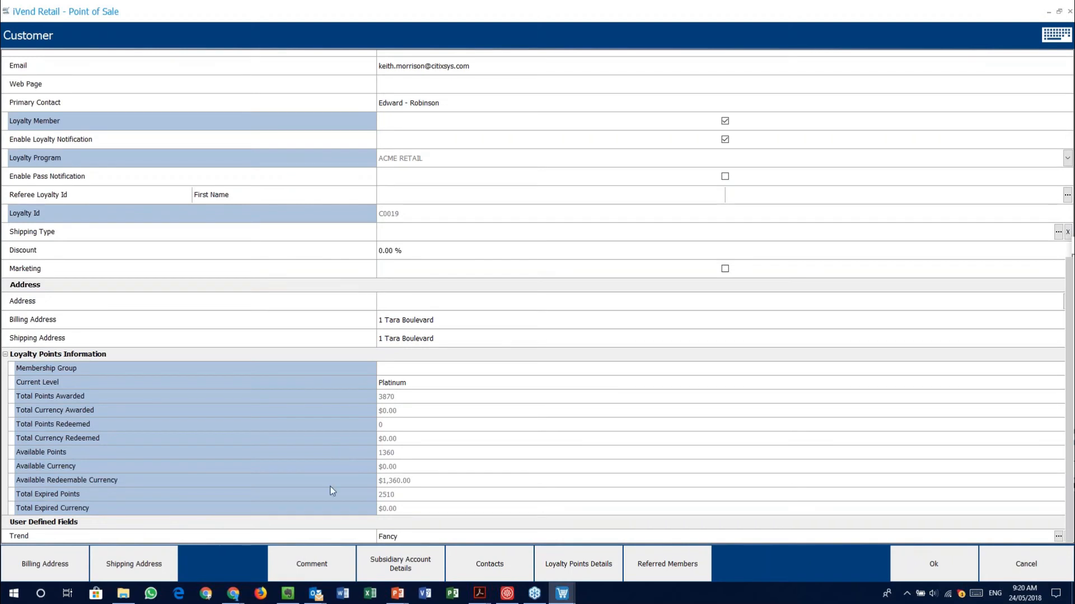
{"action": "left_click", "coordinate": [580, 567]}
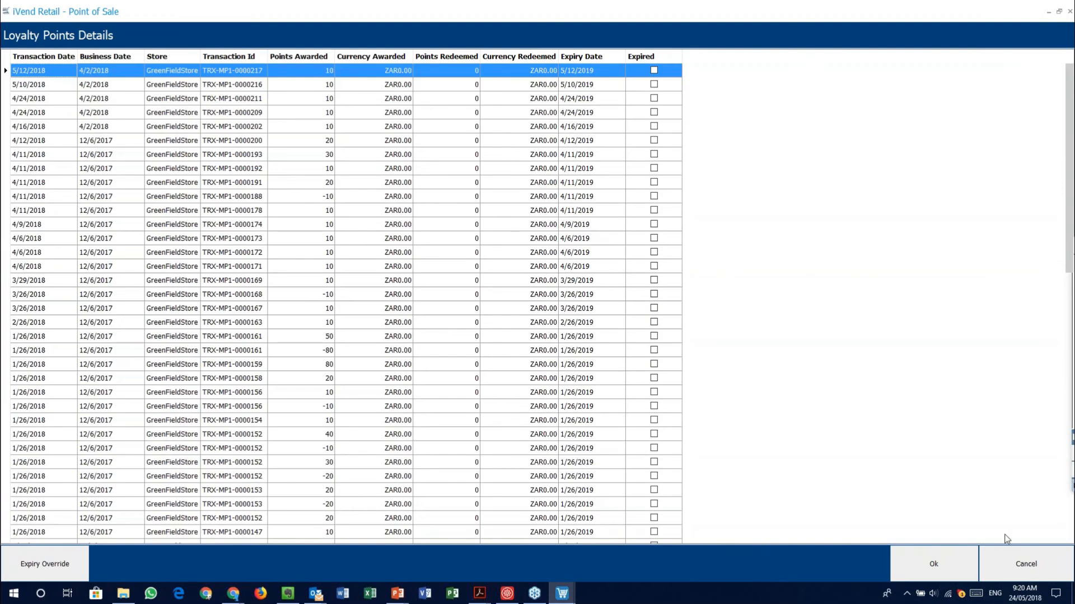
{"action": "left_click", "coordinate": [1036, 569]}
{"action": "left_click", "coordinate": [1039, 569]}
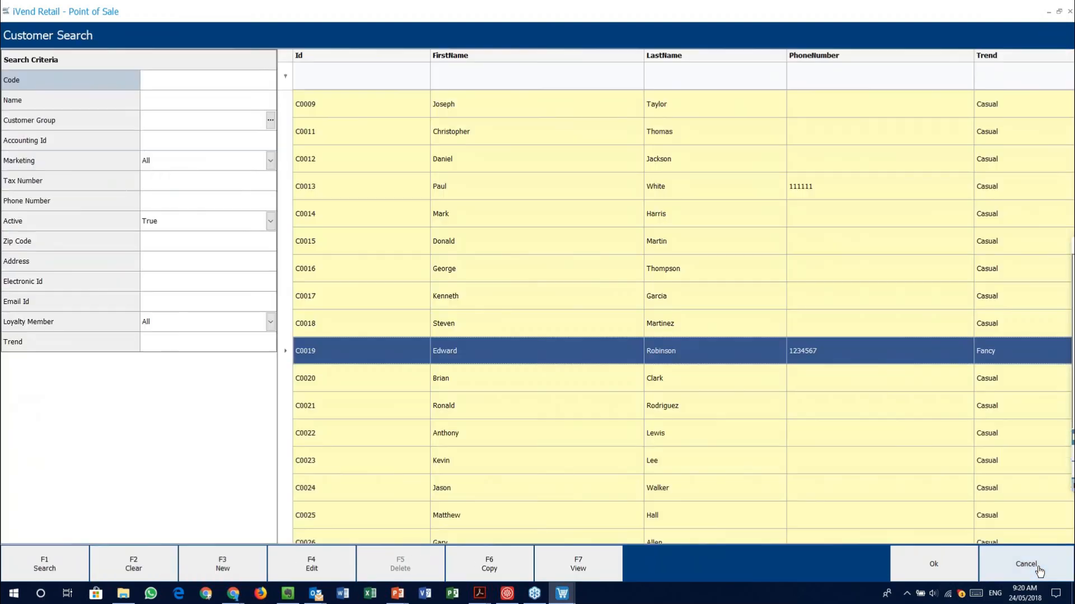
{"action": "left_click", "coordinate": [1039, 569]}
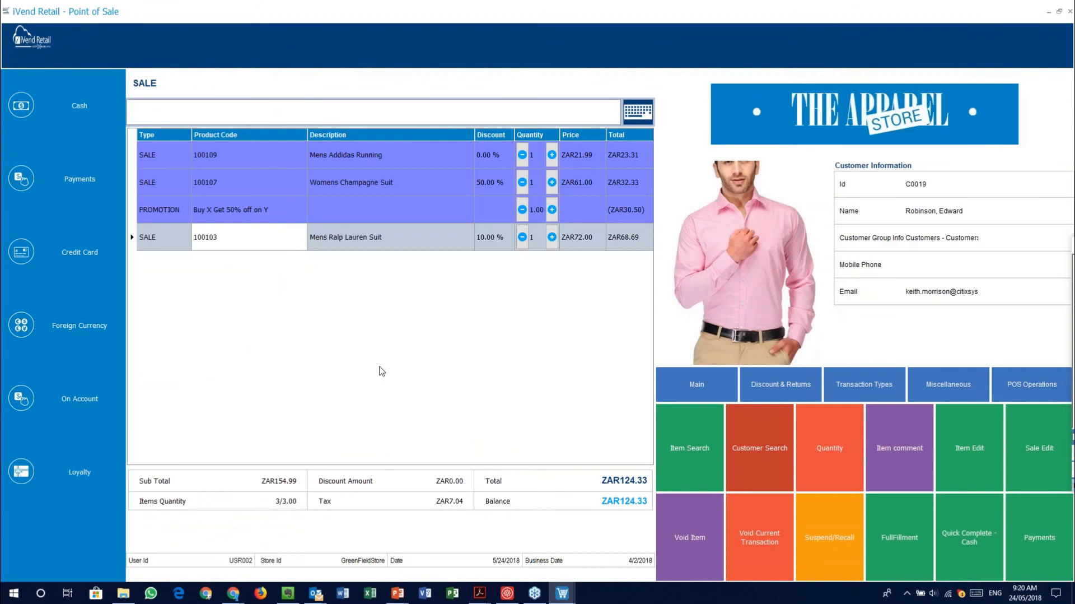
Look through the Mens Ralp Lauren Suit's quantity entry and its sales person, delivery location and discount editing options, cancelling without changes.
{"action": "left_click", "coordinate": [830, 444]}
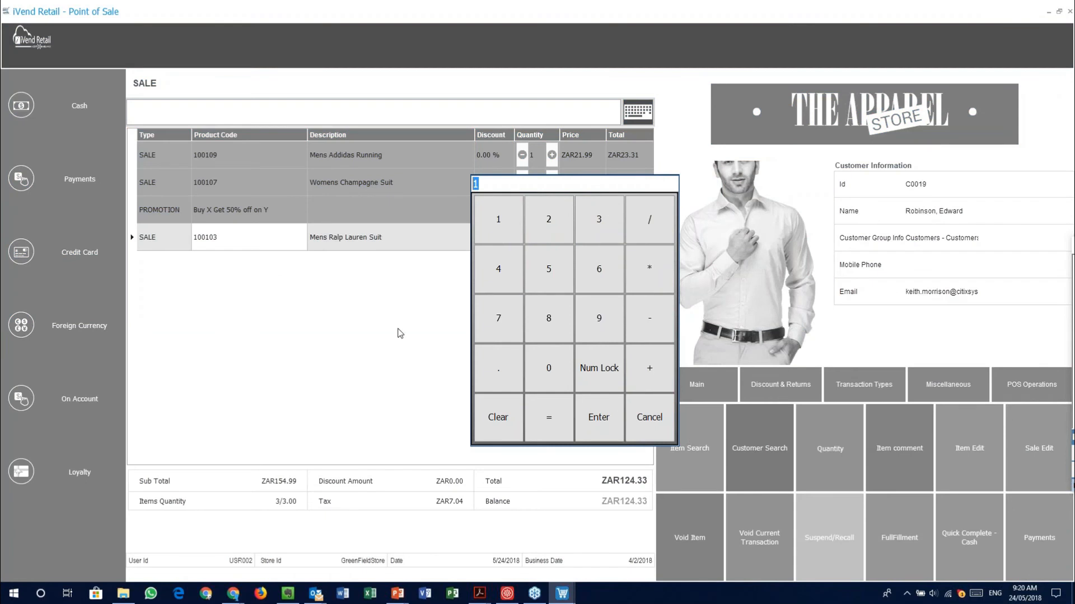
{"action": "left_click", "coordinate": [649, 417]}
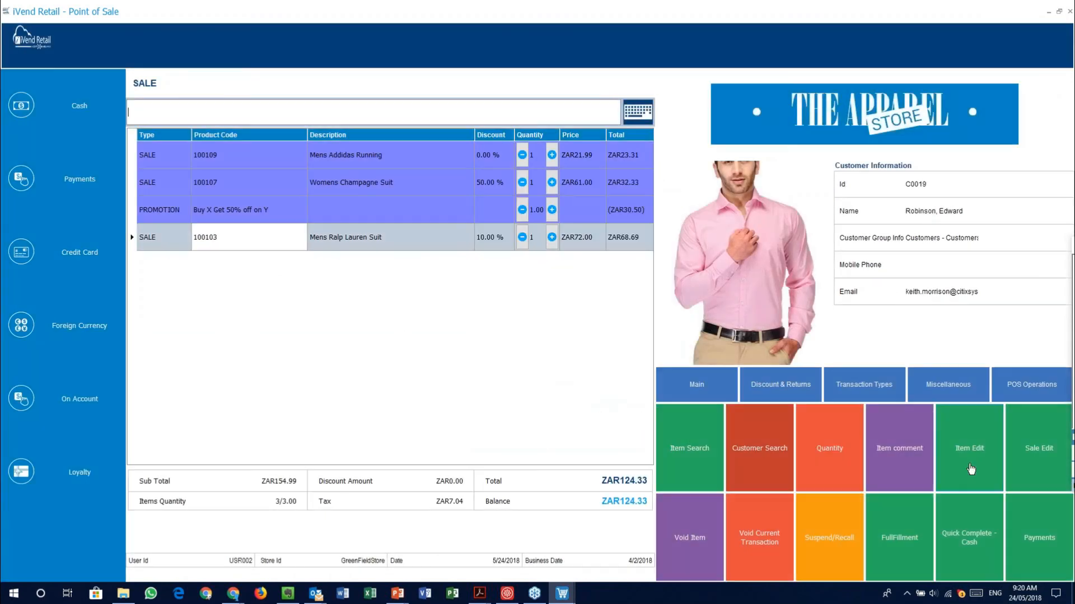
{"action": "left_click", "coordinate": [969, 450]}
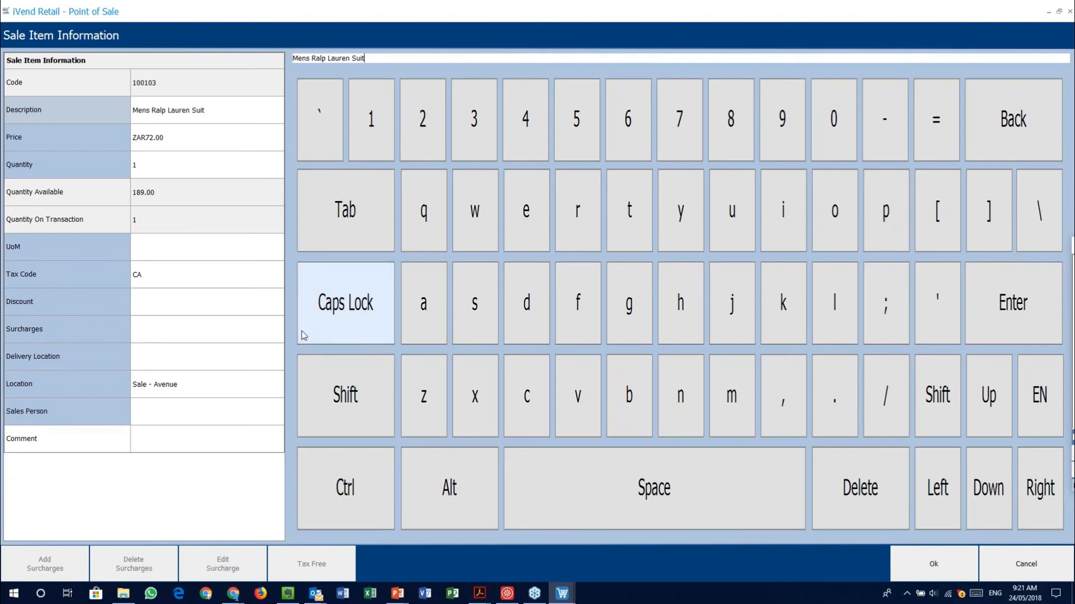
{"action": "left_click", "coordinate": [64, 413]}
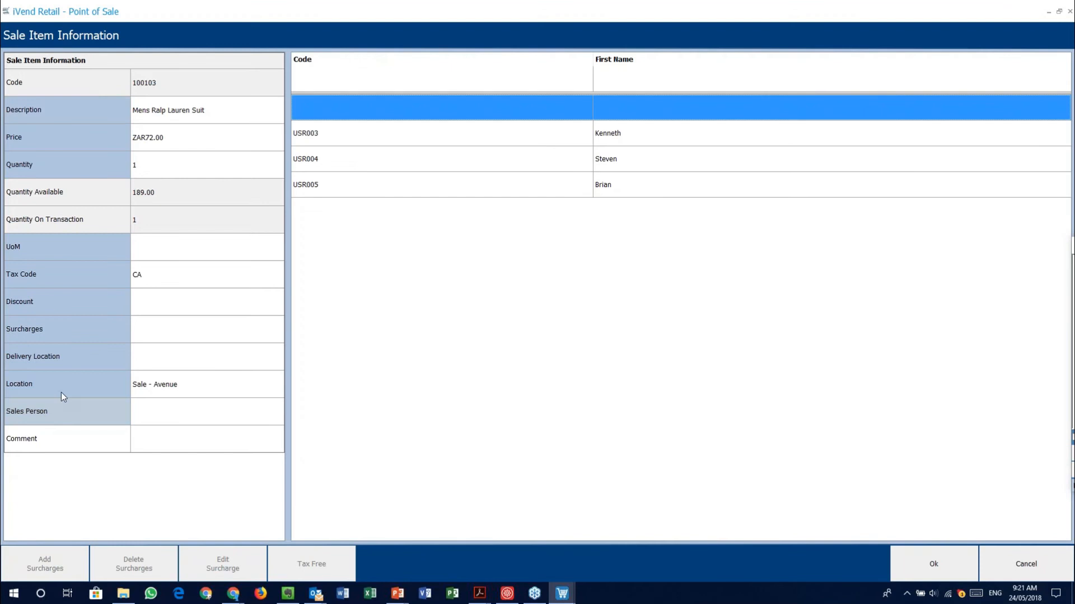
{"action": "left_click", "coordinate": [81, 358]}
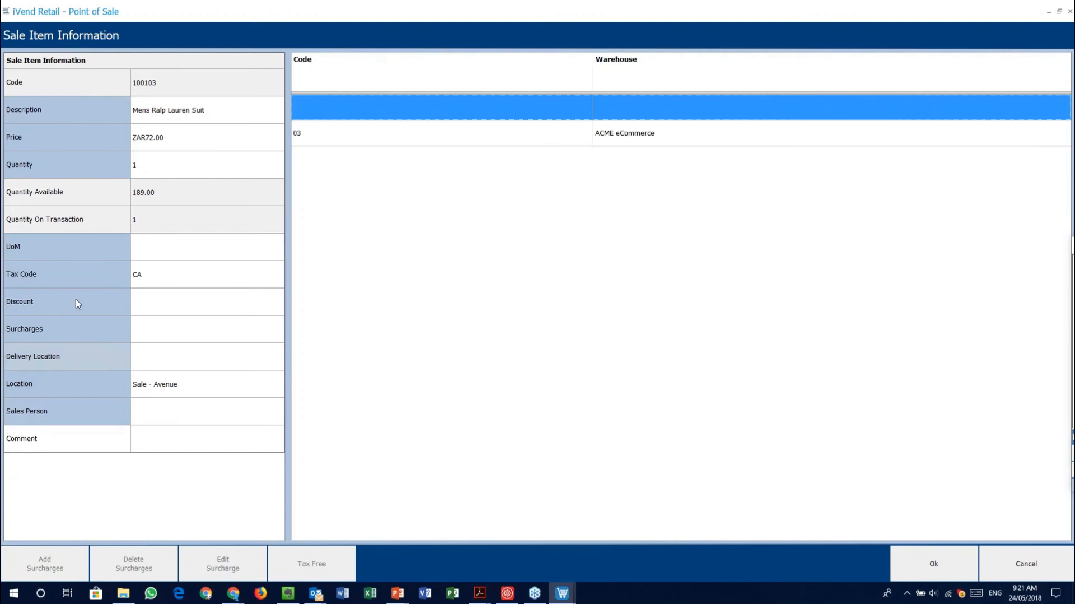
{"action": "left_click", "coordinate": [74, 299]}
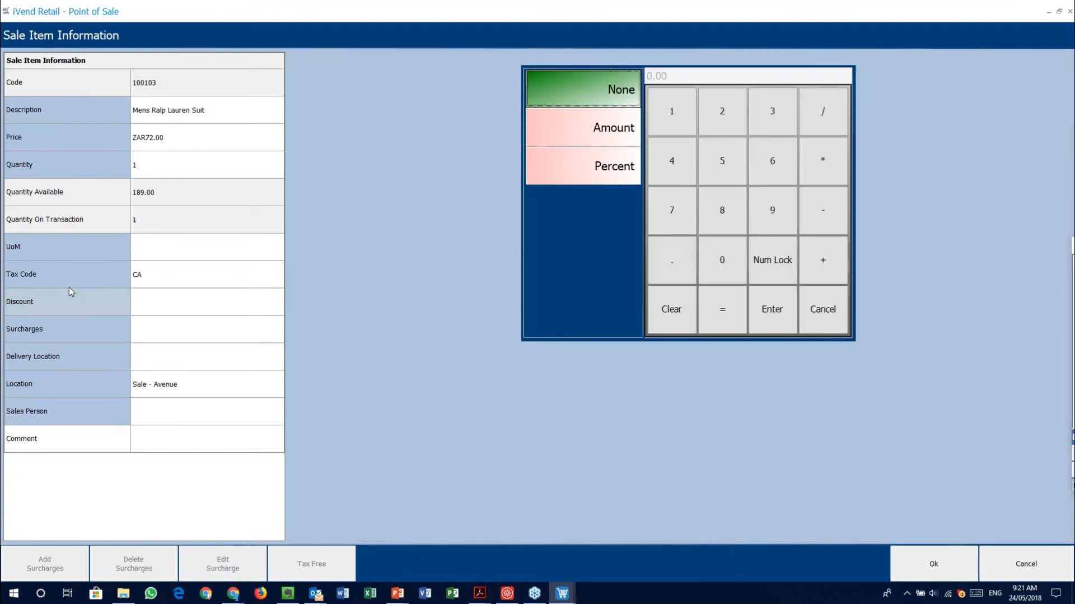
{"action": "left_click", "coordinate": [1053, 569]}
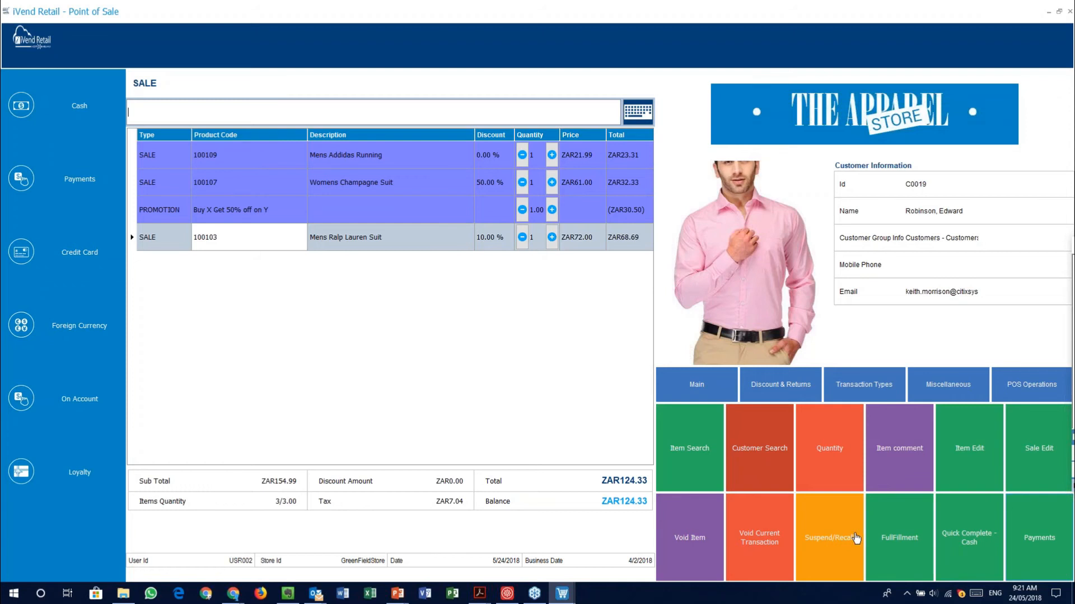
Look through the Discount & Returns, Transaction Types, Miscellaneous and POS Operations functions, and return to the Main functions.
{"action": "left_click", "coordinate": [795, 380]}
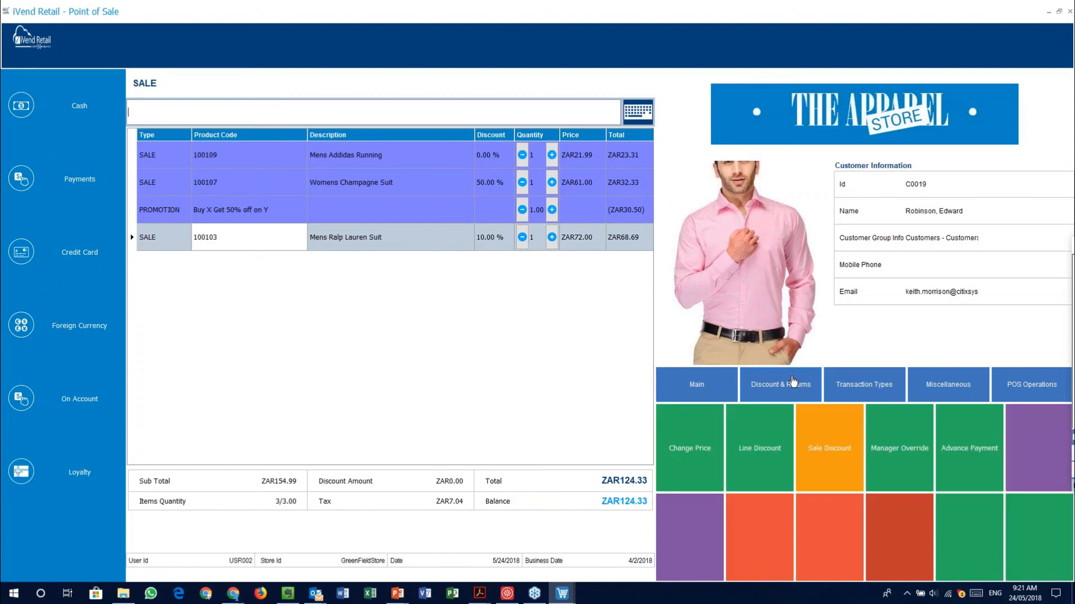
{"action": "left_click", "coordinate": [875, 384]}
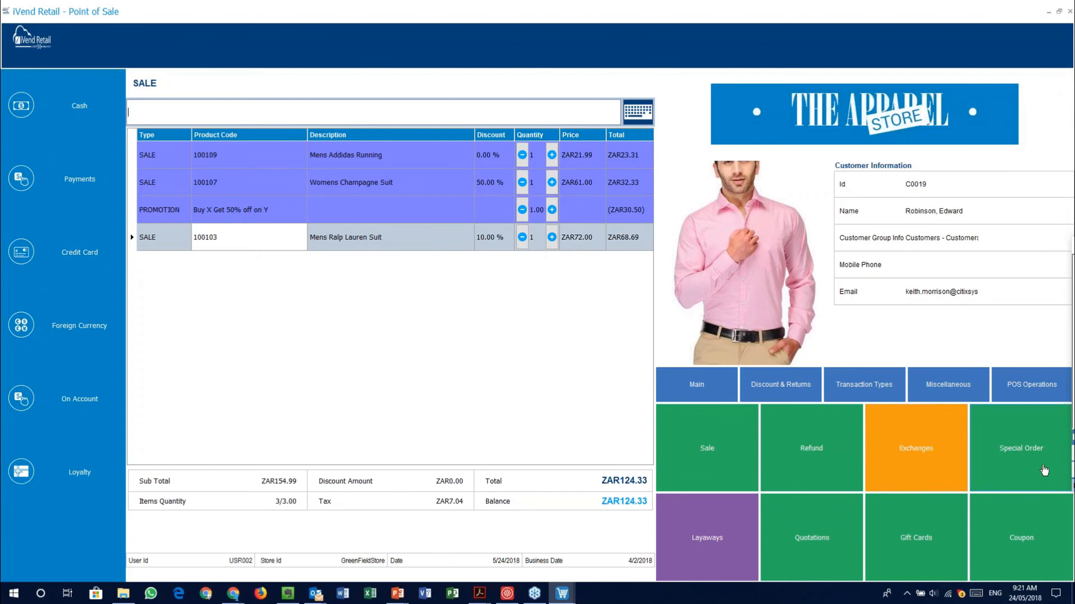
{"action": "left_click", "coordinate": [958, 390]}
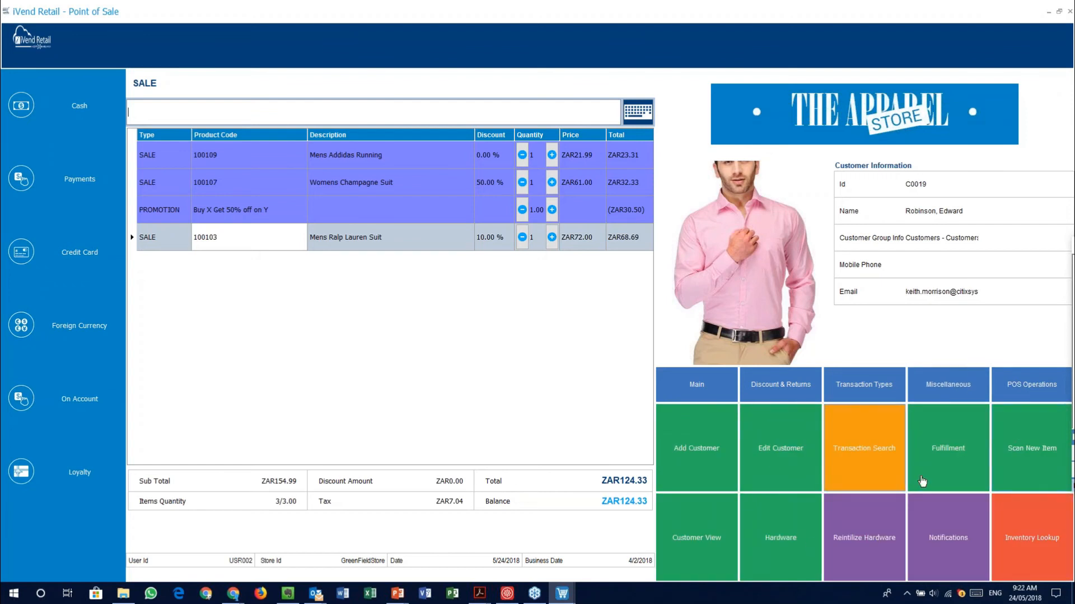
{"action": "left_click", "coordinate": [1032, 392]}
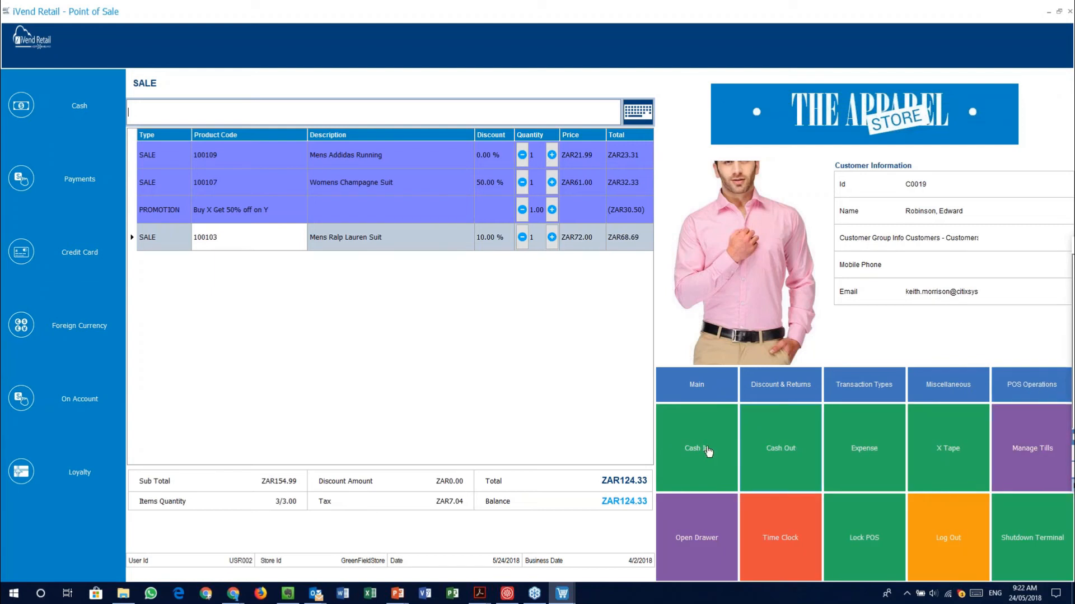
{"action": "left_click", "coordinate": [701, 389]}
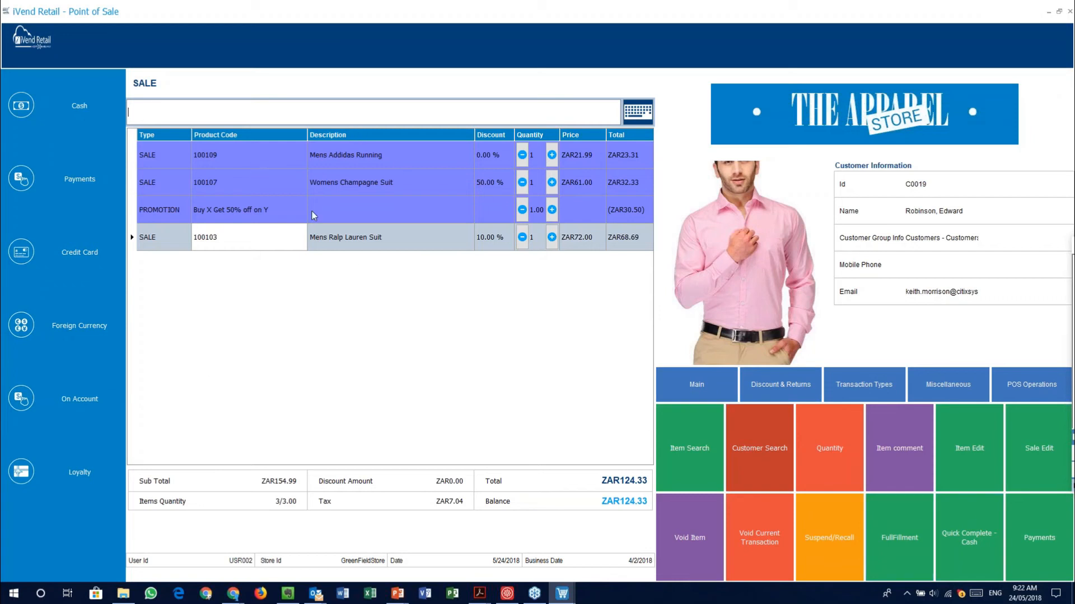
Open the sale's payment tender list, view the cash payment details and cancel the cash entry.
{"action": "left_click", "coordinate": [97, 186]}
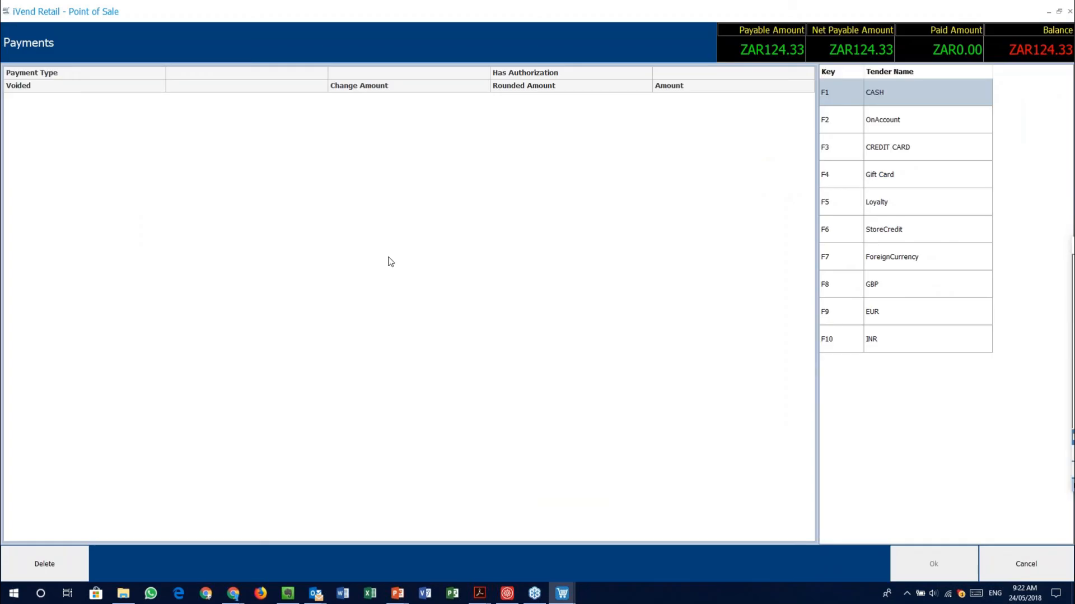
{"action": "left_click", "coordinate": [1033, 568]}
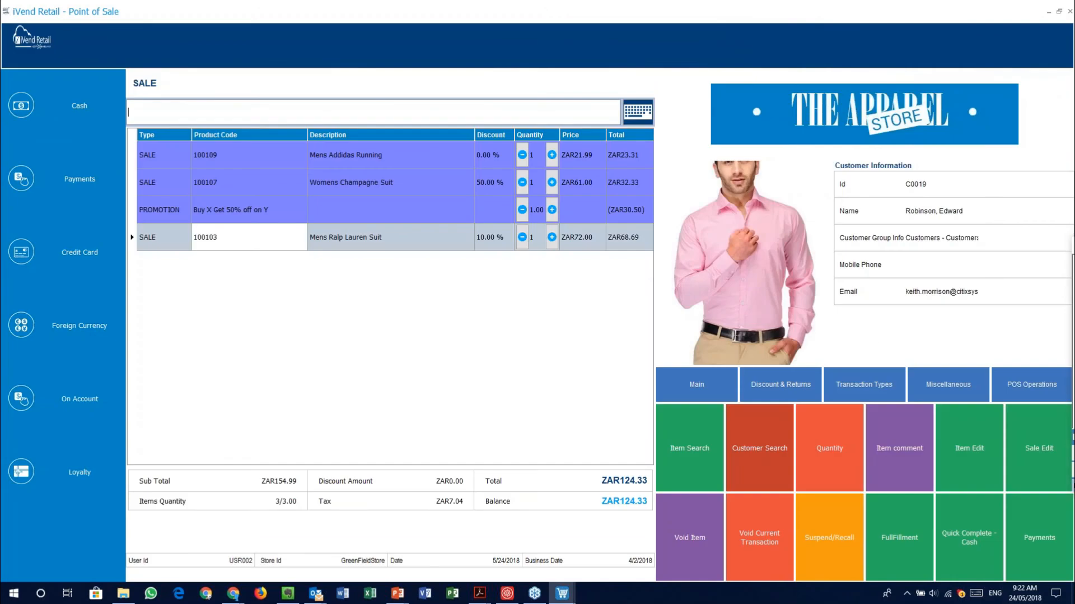
{"action": "left_click", "coordinate": [53, 177]}
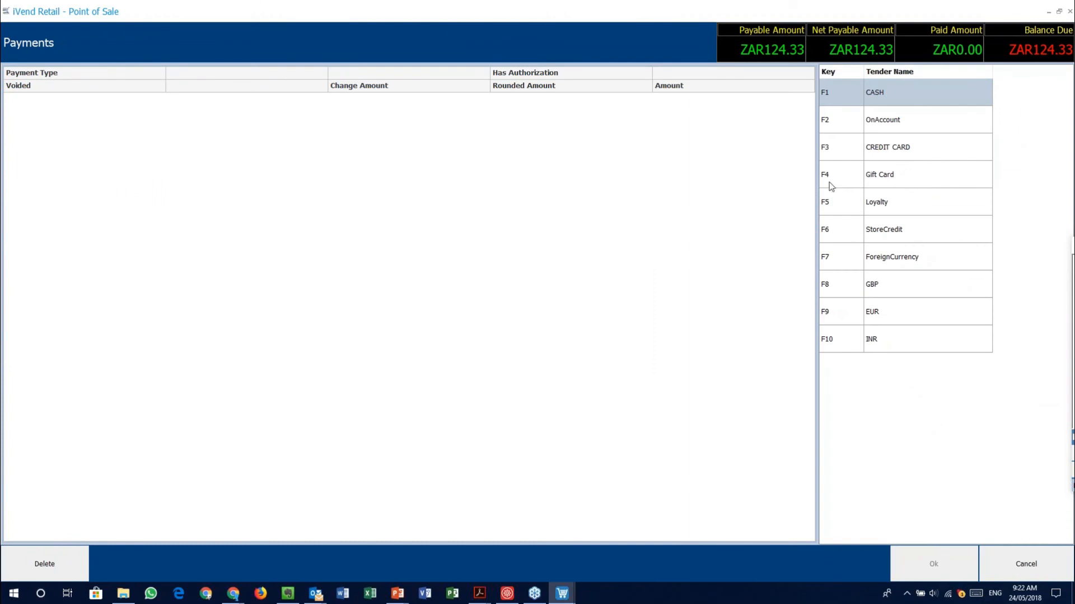
{"action": "left_click", "coordinate": [907, 98]}
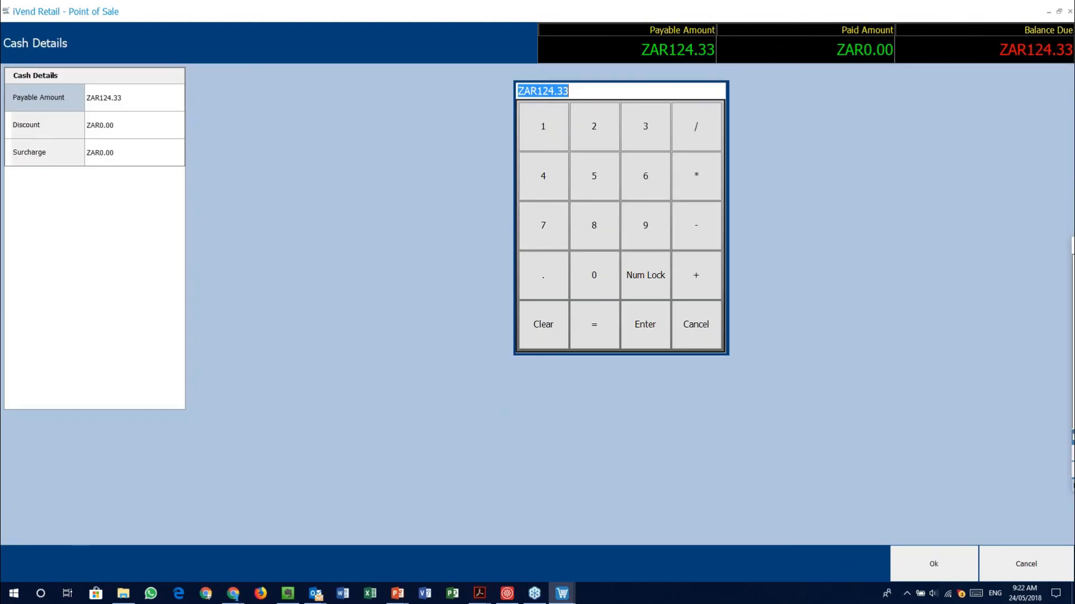
{"action": "left_click", "coordinate": [1050, 563]}
Examine the credit card payment fields through to the card type, and cancel back to the tender list.
{"action": "left_click", "coordinate": [893, 156]}
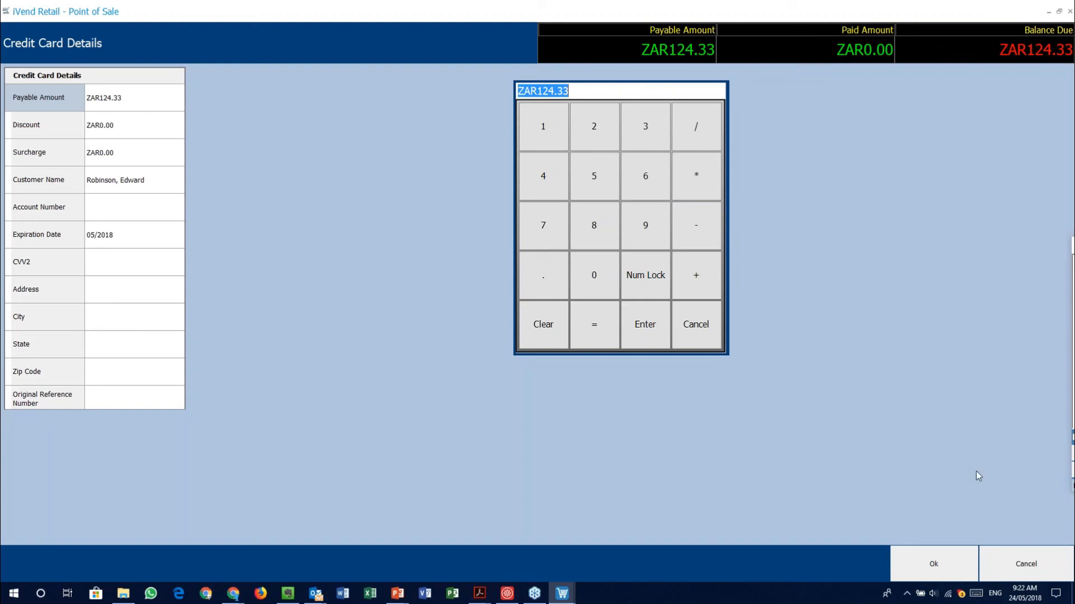
{"action": "left_click", "coordinate": [1035, 574]}
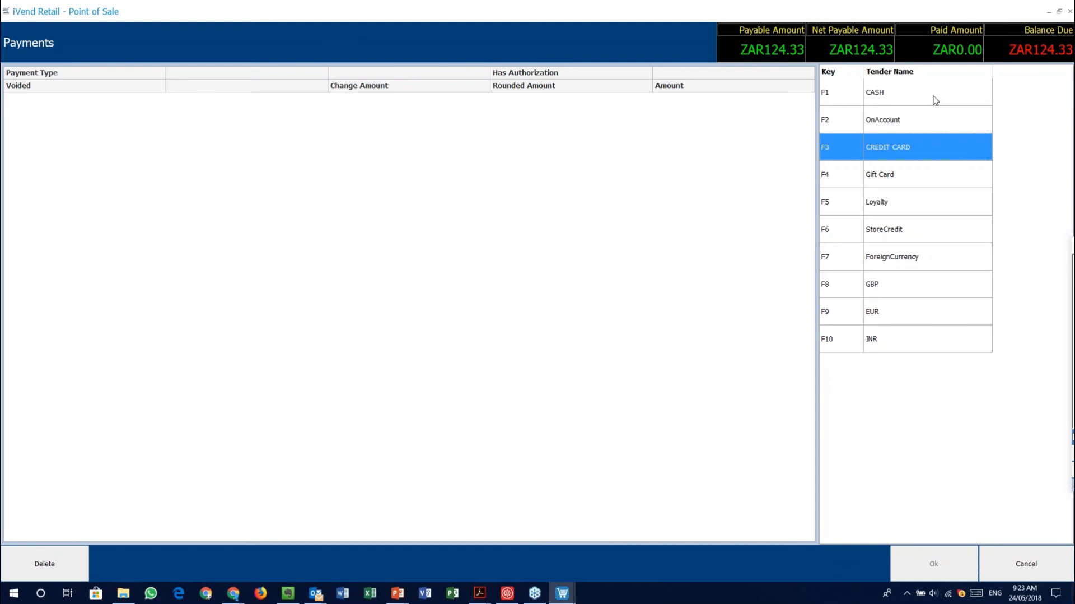
{"action": "left_click", "coordinate": [936, 137]}
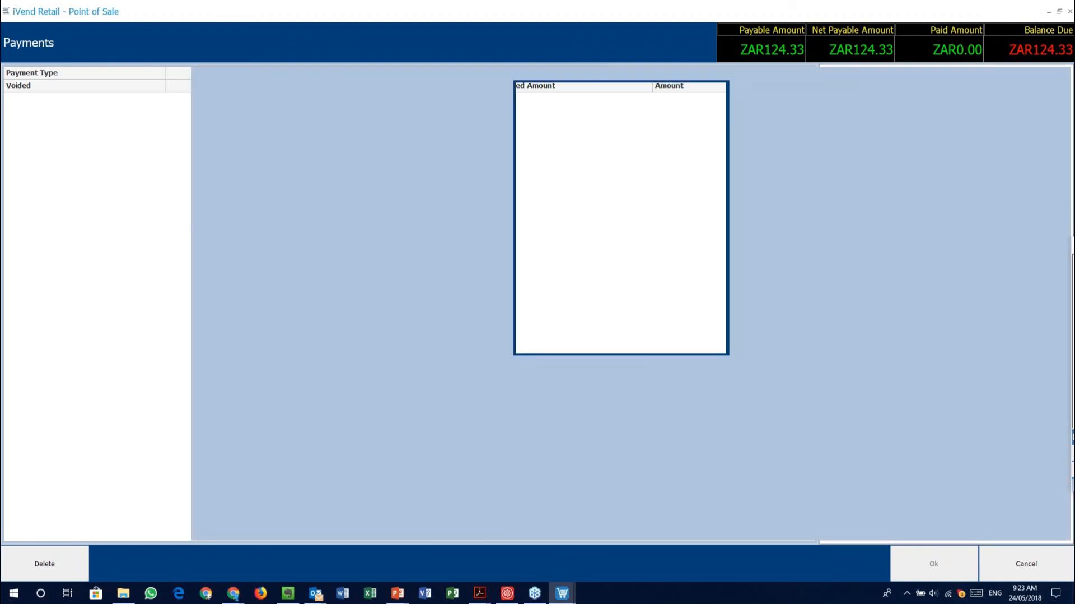
{"action": "scroll", "coordinate": [103, 137], "scroll_direction": "down", "scroll_amount": 1}
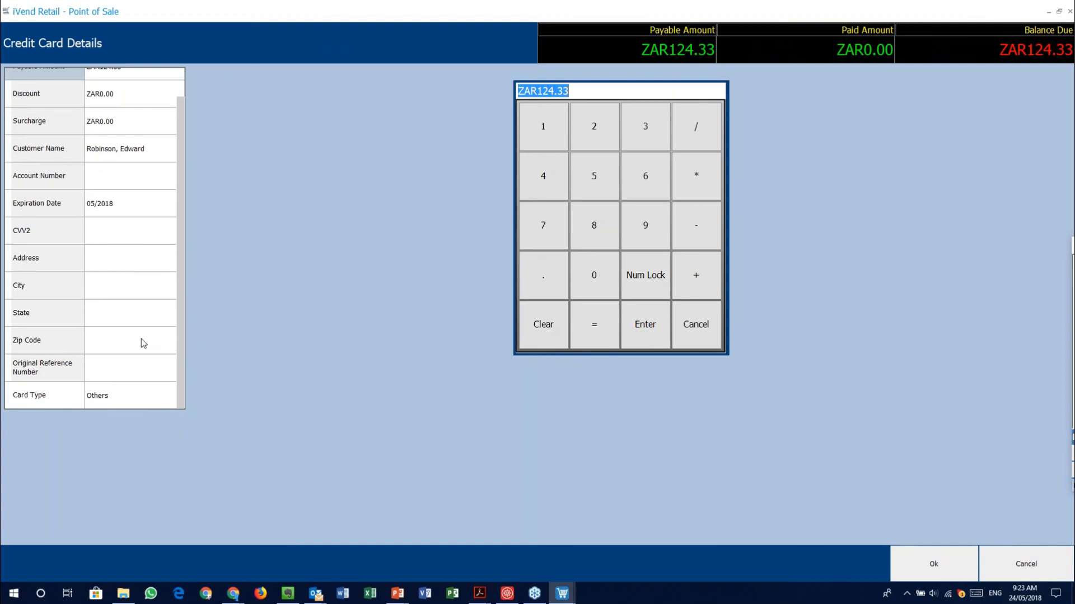
{"action": "left_click", "coordinate": [1033, 560]}
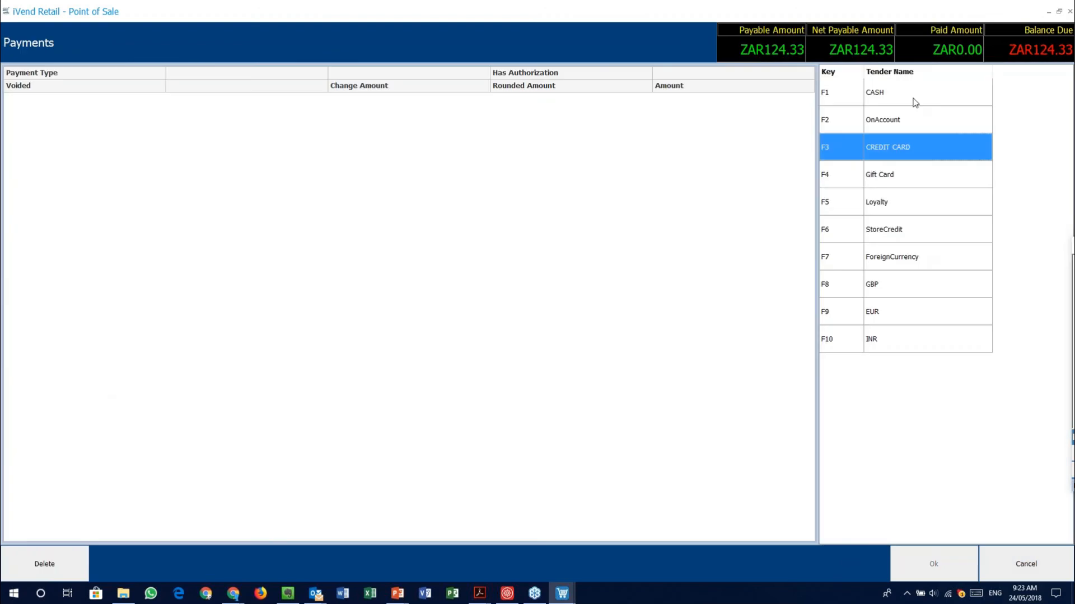
Pay the sale with ZAR150.00 in cash and confirm the payment.
{"action": "left_click", "coordinate": [914, 94]}
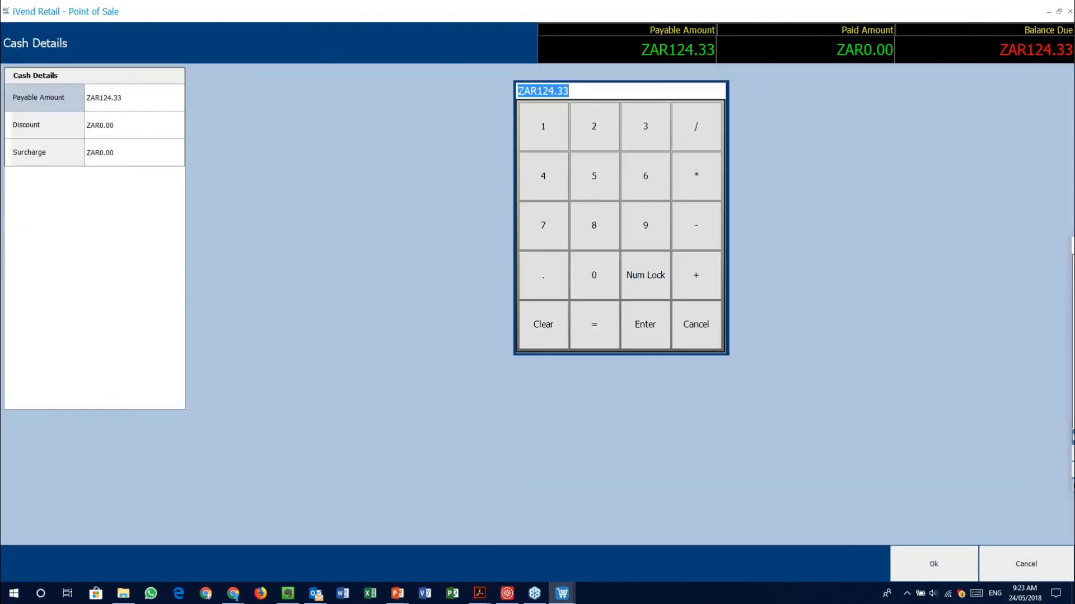
{"action": "type", "text": "150"}
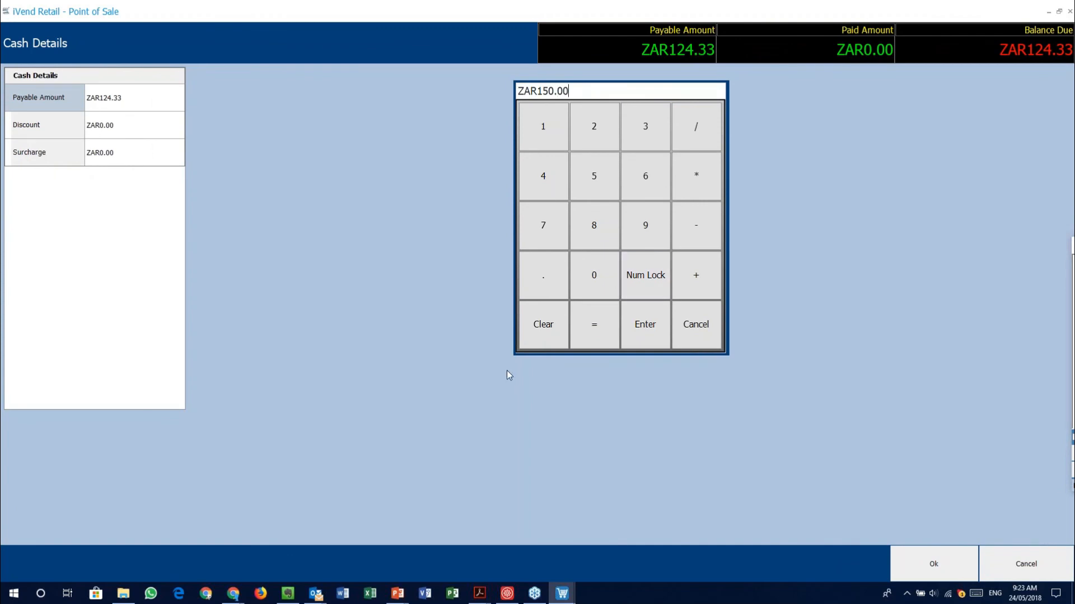
{"action": "left_click", "coordinate": [939, 573]}
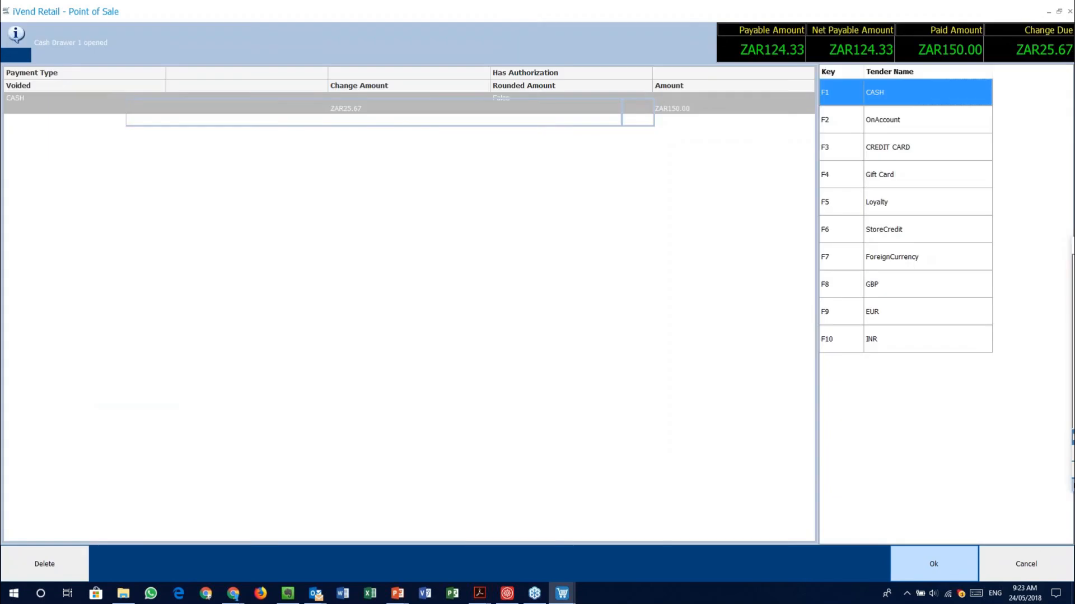
Accept the cash tender for the sale and print the transaction on the OPOS Receipt Printer.
{"action": "left_click", "coordinate": [934, 563]}
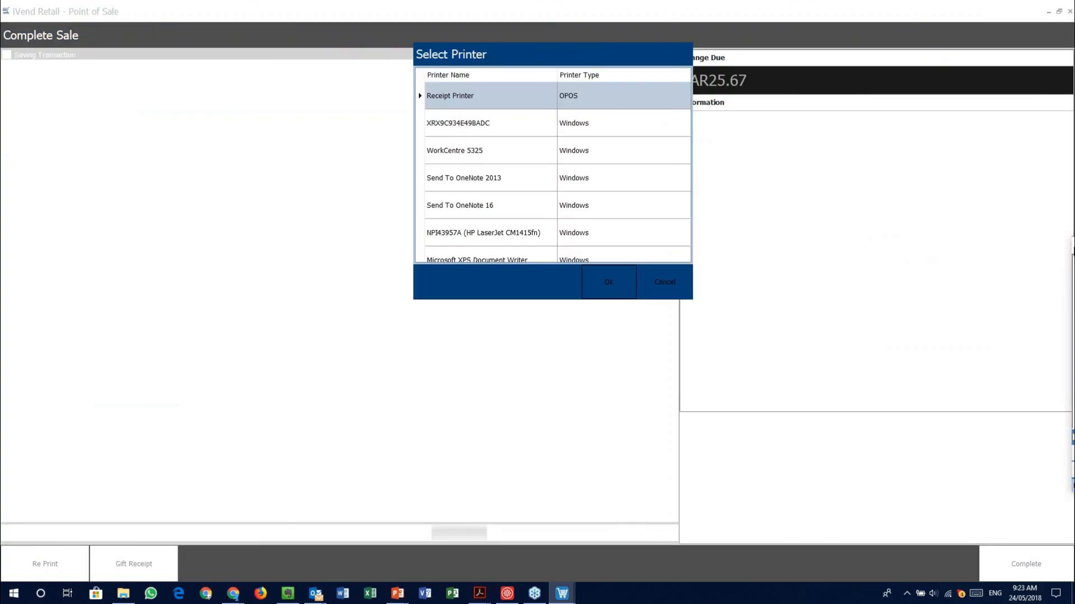
{"action": "left_click", "coordinate": [513, 97]}
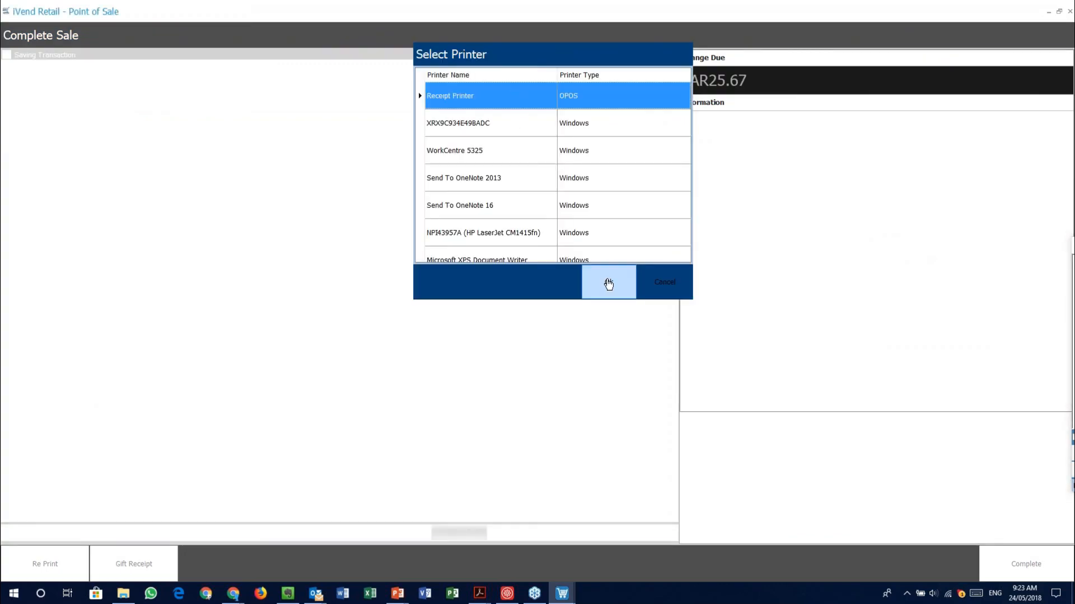
{"action": "left_click", "coordinate": [608, 282]}
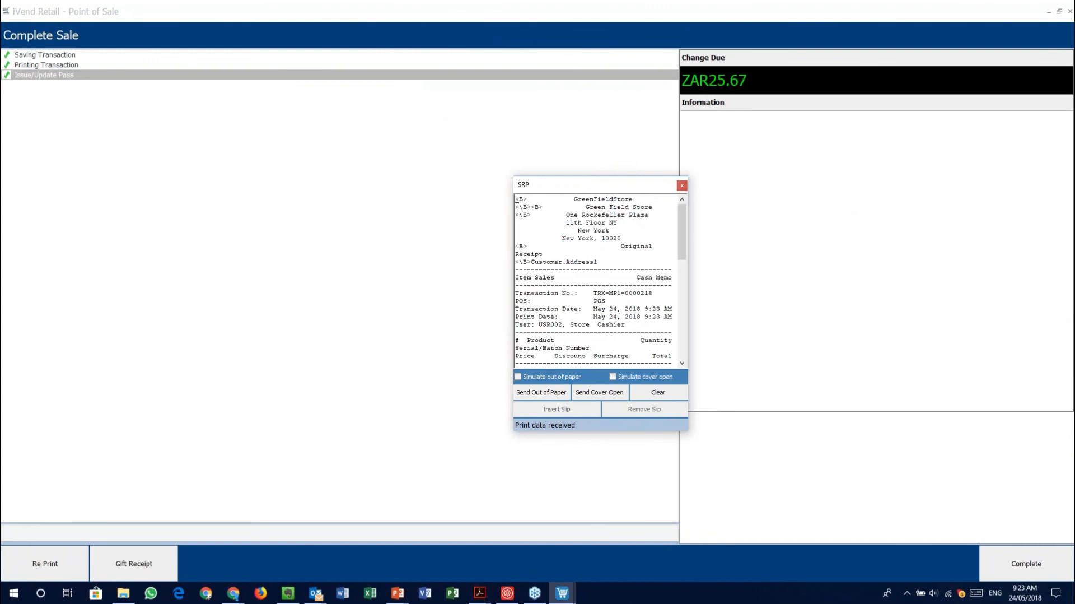
Review the printed receipt through to its end, move the receipt window out of the way and complete the sale.
{"action": "mouse_move", "coordinate": [683, 223]}
{"action": "left_mouse_down"}
{"action": "mouse_move", "coordinate": [682, 336]}
{"action": "mouse_move", "coordinate": [682, 208]}
{"action": "left_mouse_up"}
{"action": "scroll", "coordinate": [683, 224], "scroll_direction": "down", "scroll_amount": 10}
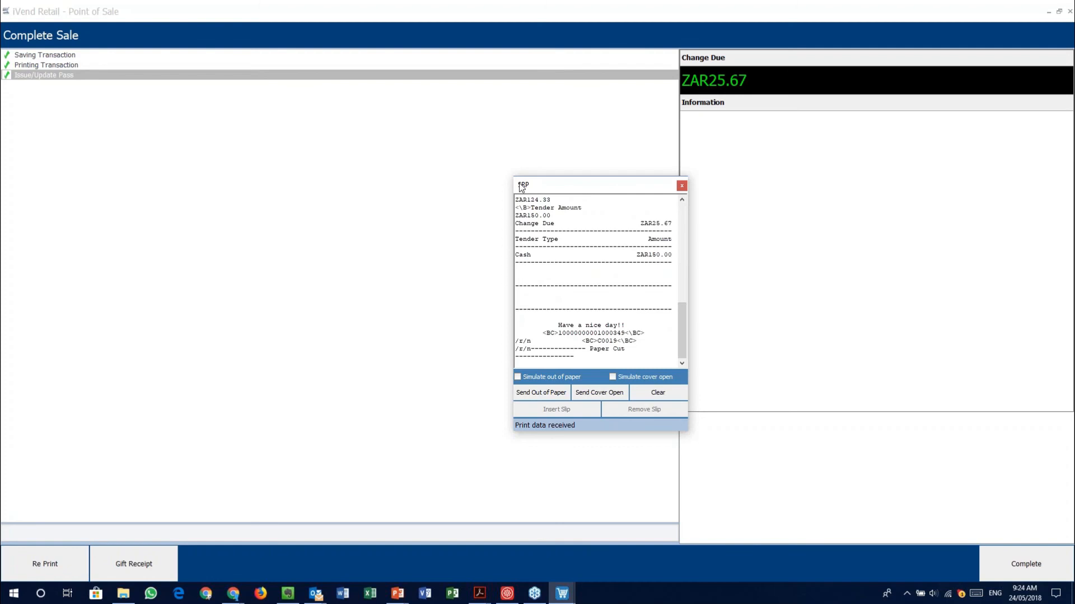
{"action": "left_click_drag", "start_coordinate": [516, 186], "coordinate": [635, 255]}
{"action": "left_click_drag", "start_coordinate": [731, 295], "coordinate": [1071, 252]}
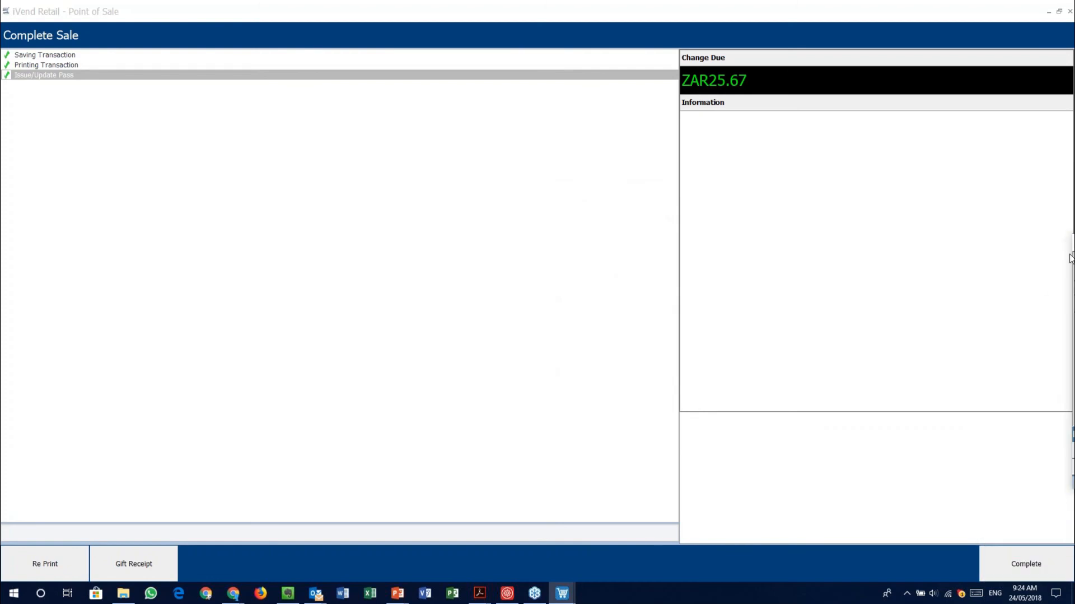
{"action": "left_click", "coordinate": [1030, 563]}
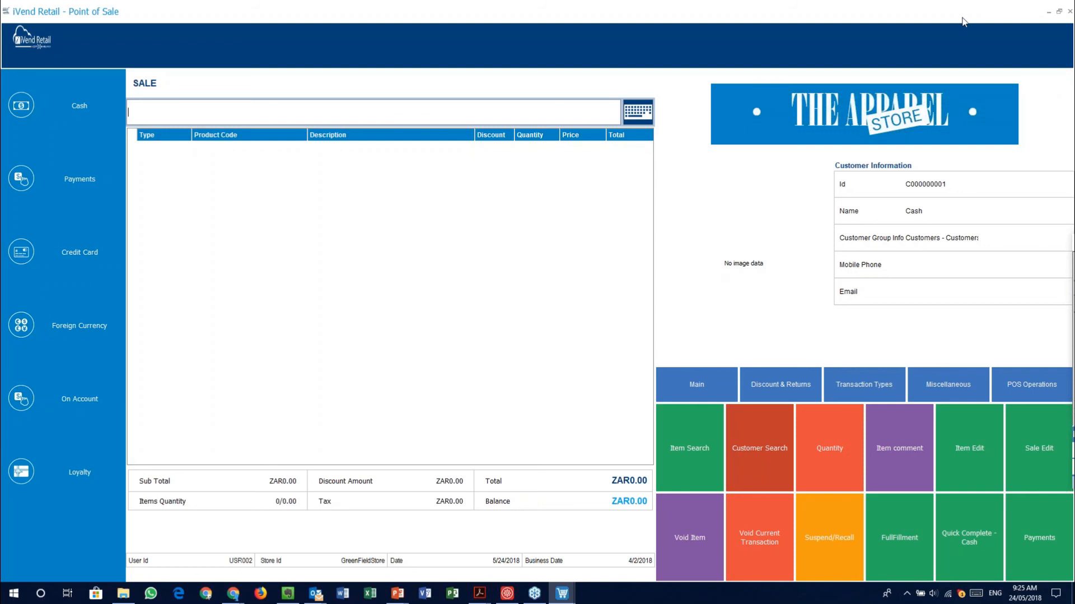
Open the POS Help Manual at POS Transaction Screen Sections, examine the labelled screen areas and close the manual.
{"action": "left_click", "coordinate": [1063, 52]}
{"action": "left_click", "coordinate": [731, 15]}
{"action": "key", "text": "F1"}
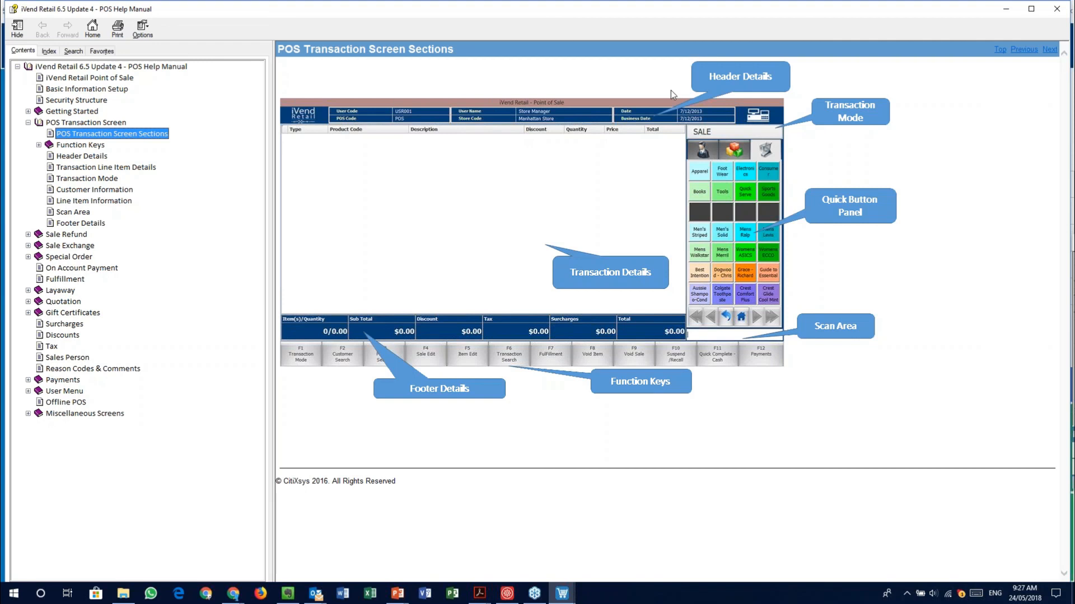
{"action": "left_click", "coordinate": [1057, 9]}
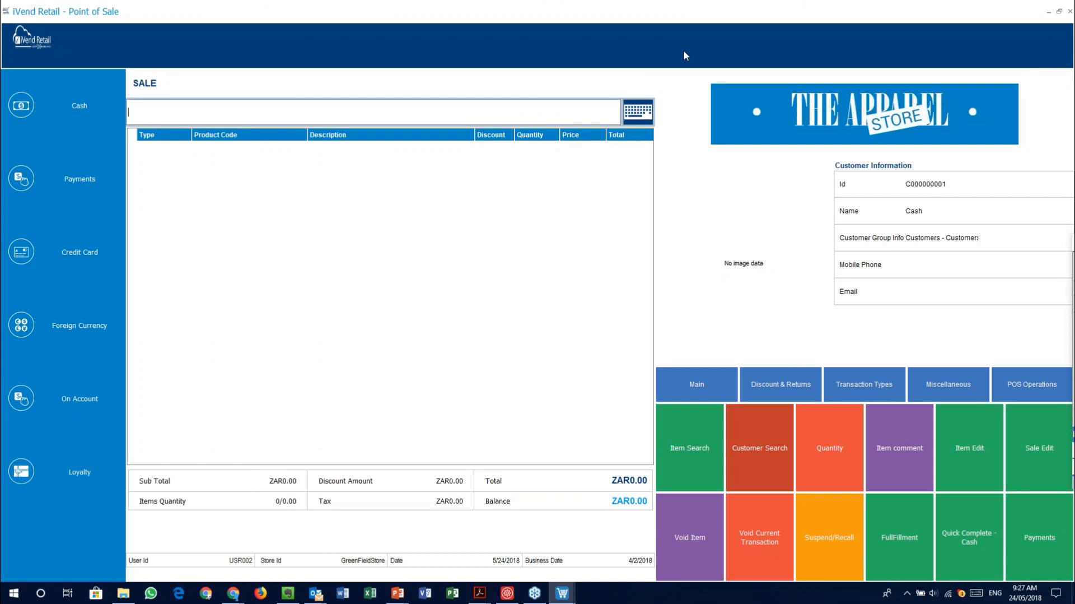
{"action": "left_click", "coordinate": [1050, 65]}
Switch to the Introduction to iVend Demostack Part 1 presentation in PowerPoint and present the closing Thank You slide full screen.
{"action": "mouse_move", "coordinate": [397, 592]}
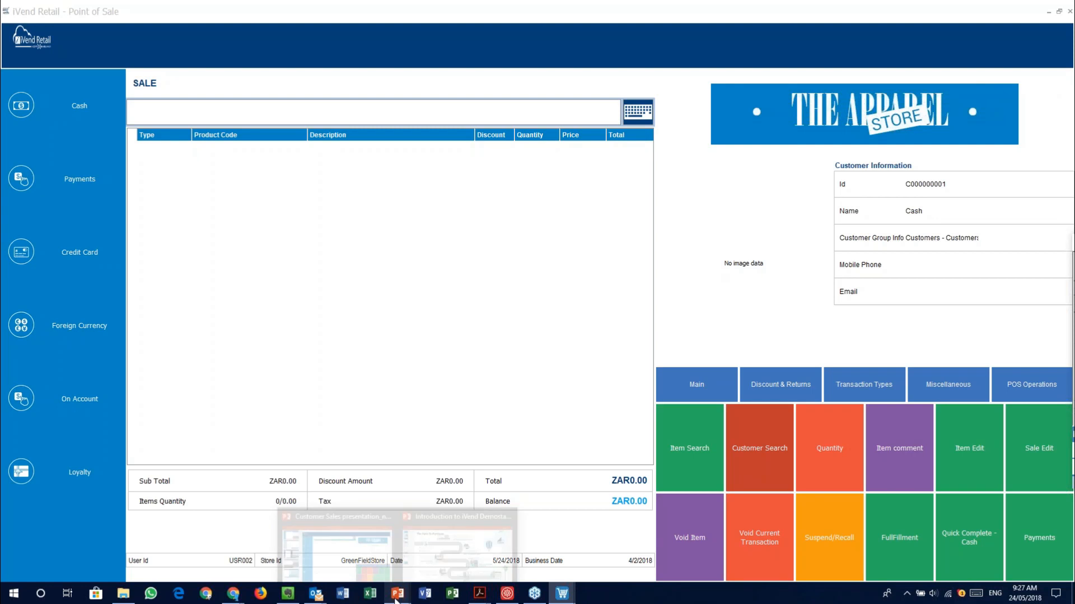
{"action": "left_click", "coordinate": [336, 539]}
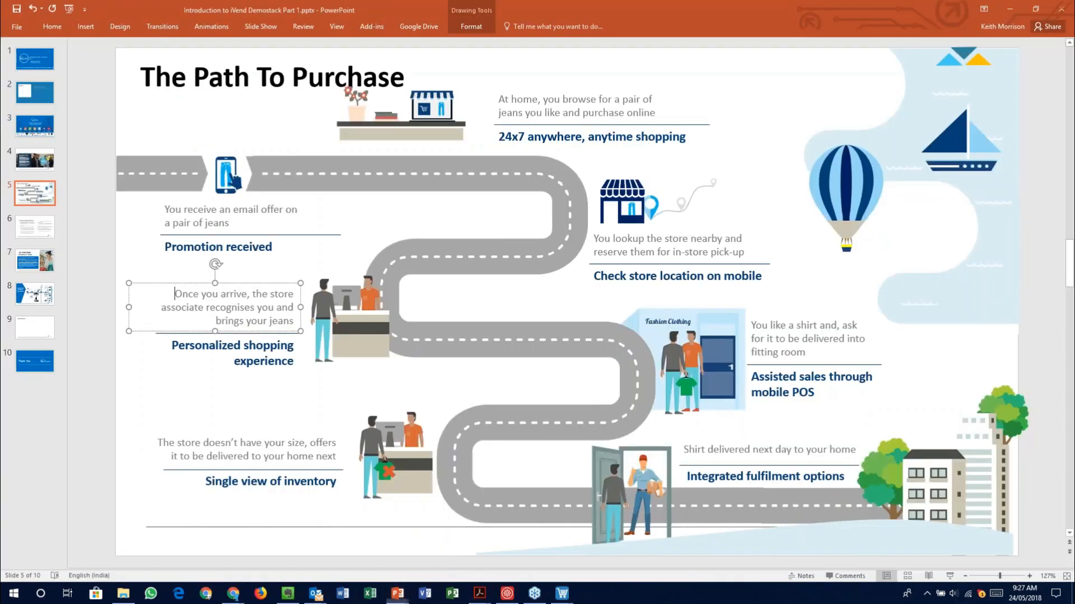
{"action": "left_click", "coordinate": [35, 361]}
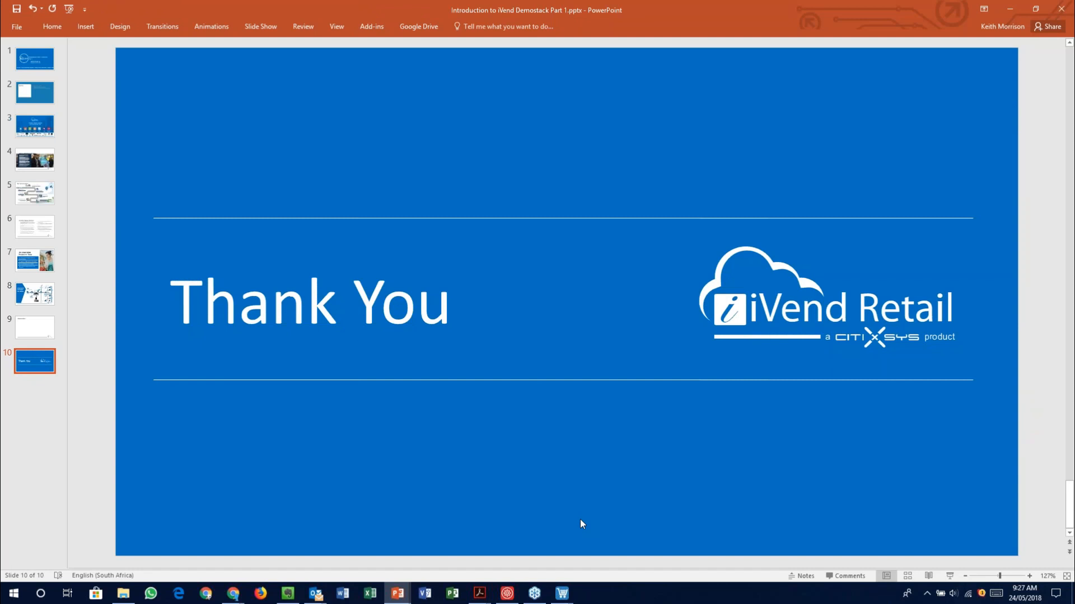
{"action": "left_click", "coordinate": [948, 576]}
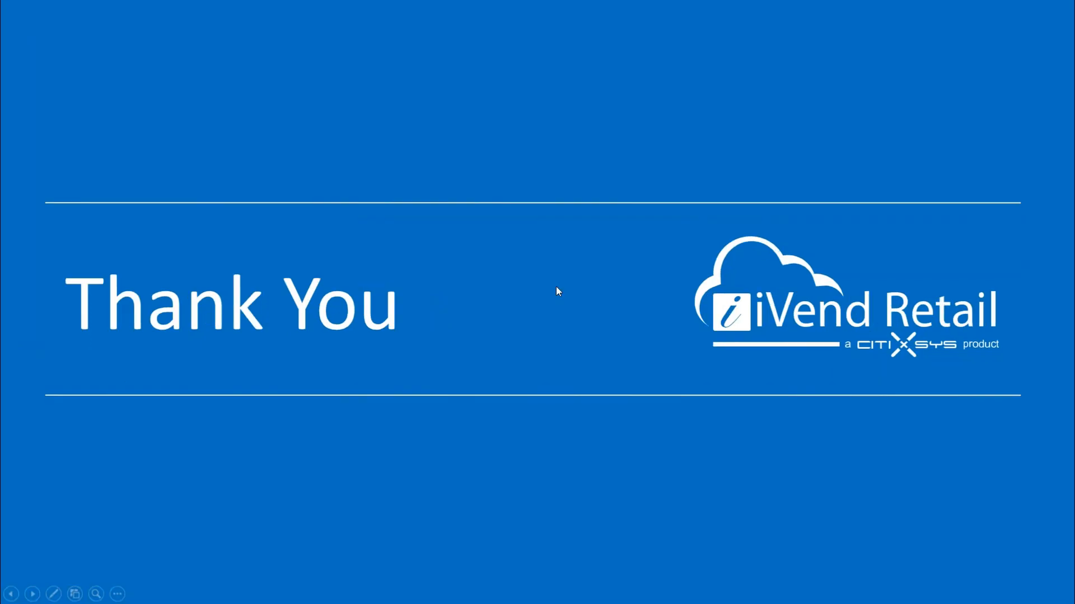